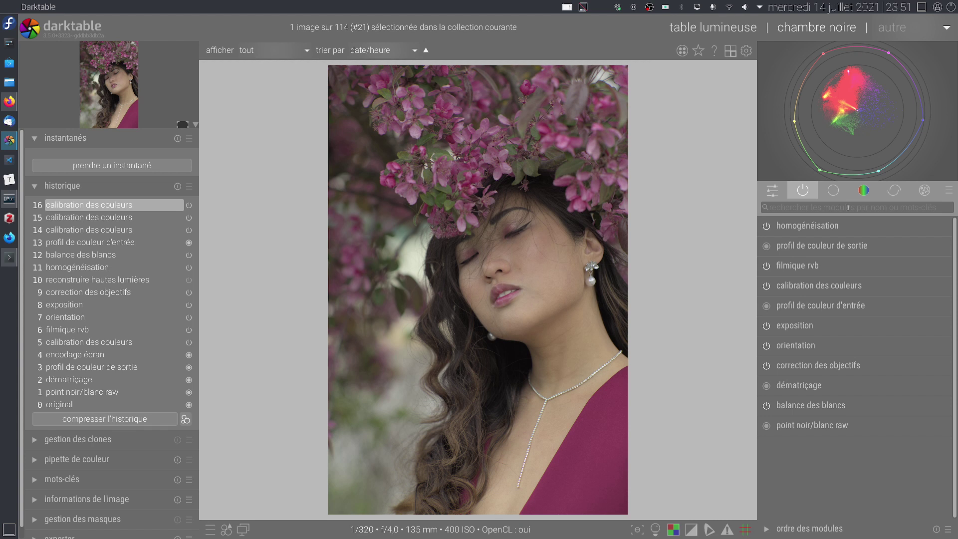
# Step: Examine the quick access modules and the module groups of the "flux de travail : relatif à la scène" layout in the preset manager
pyautogui.click(772, 190)
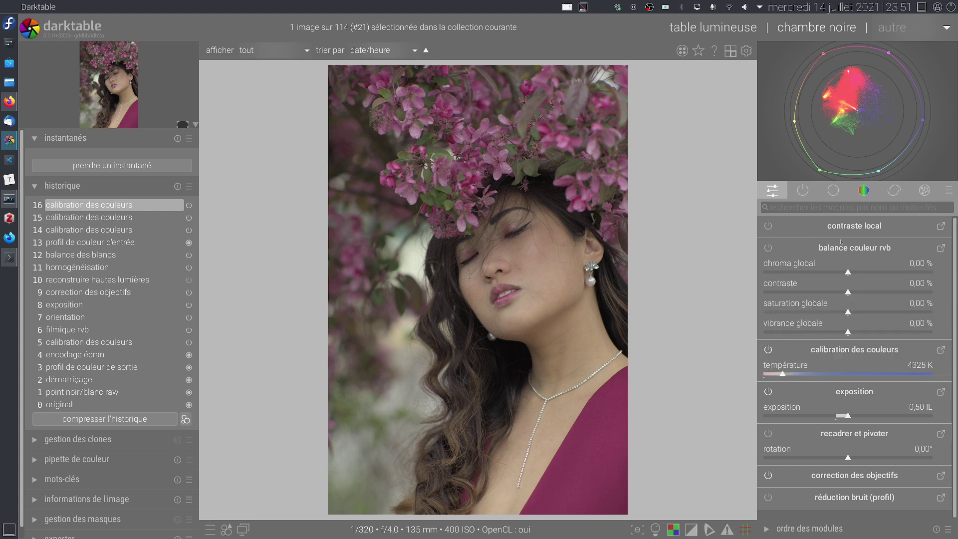
pyautogui.click(943, 190)
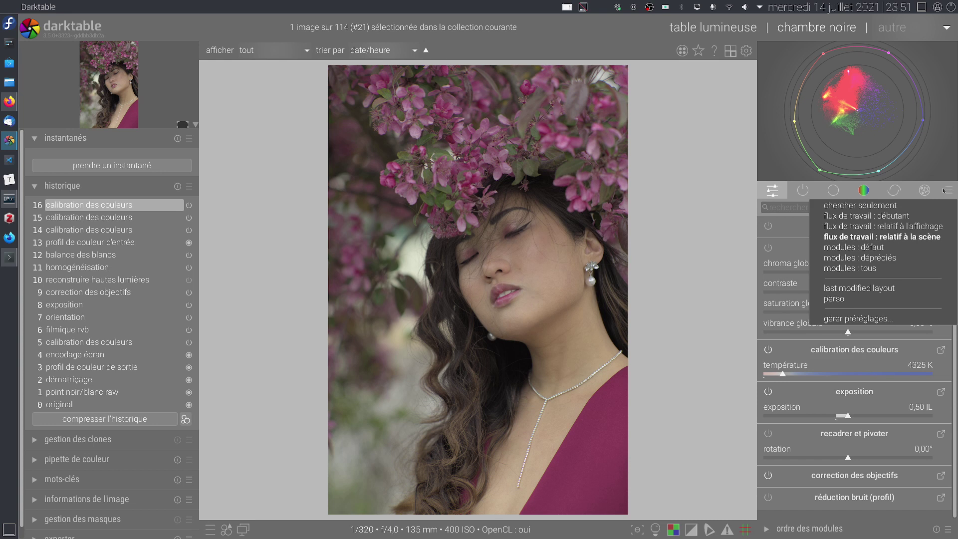
pyautogui.click(899, 319)
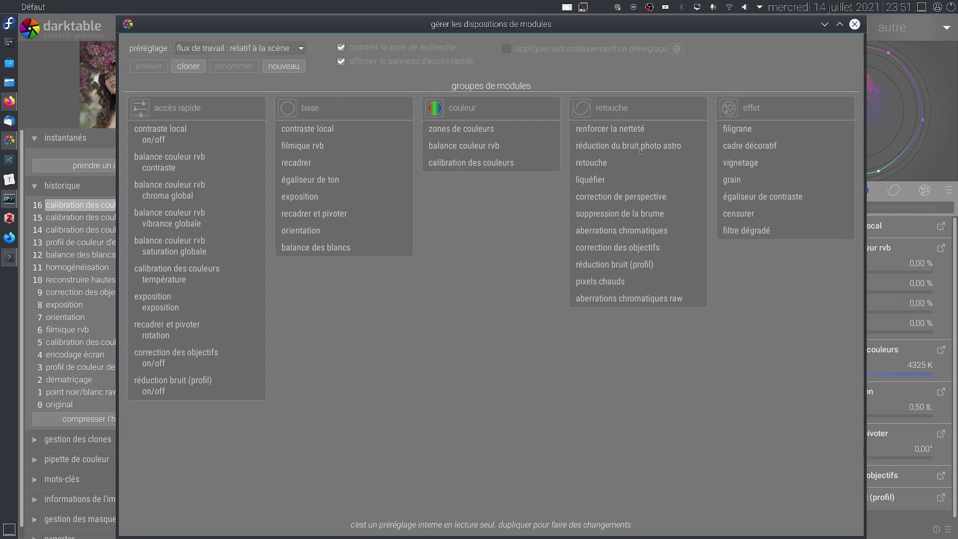
pyautogui.click(855, 24)
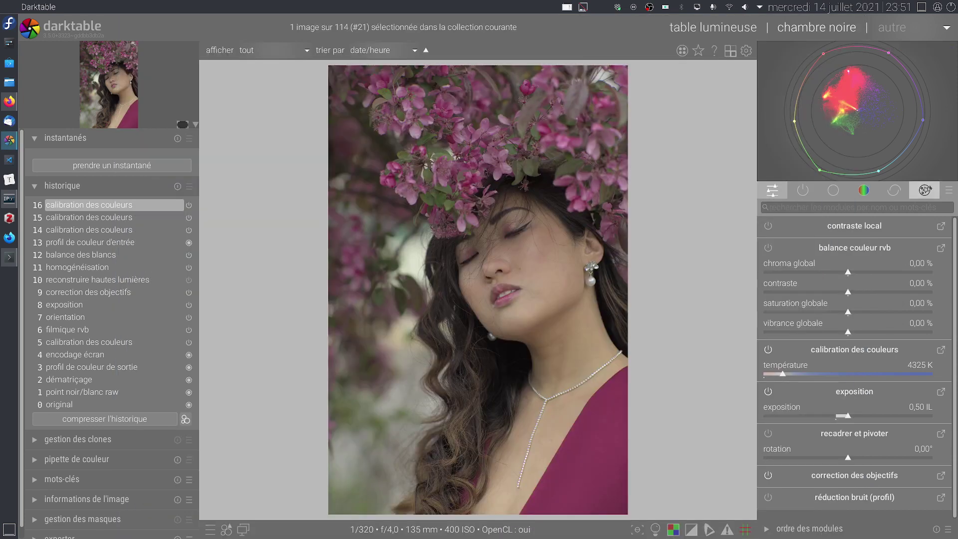
pyautogui.click(952, 194)
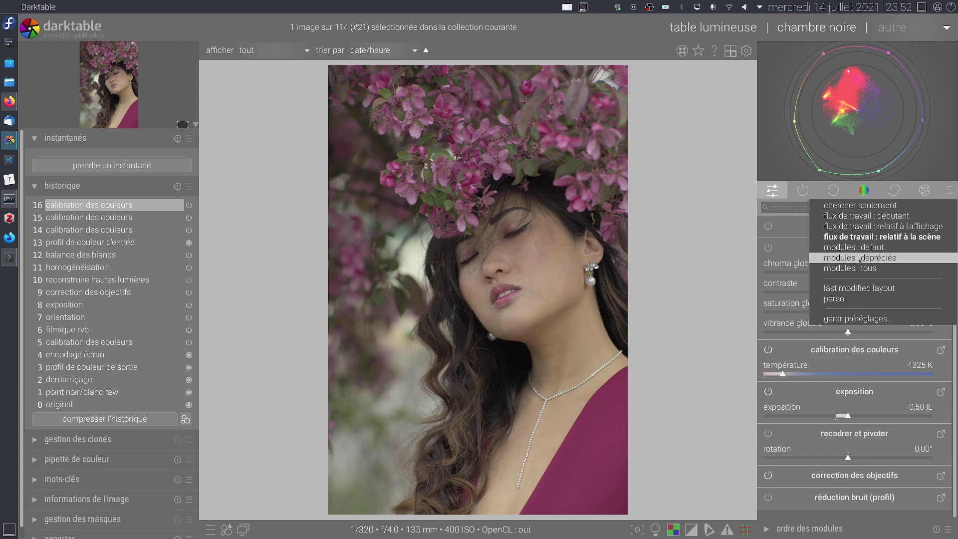
pyautogui.click(722, 88)
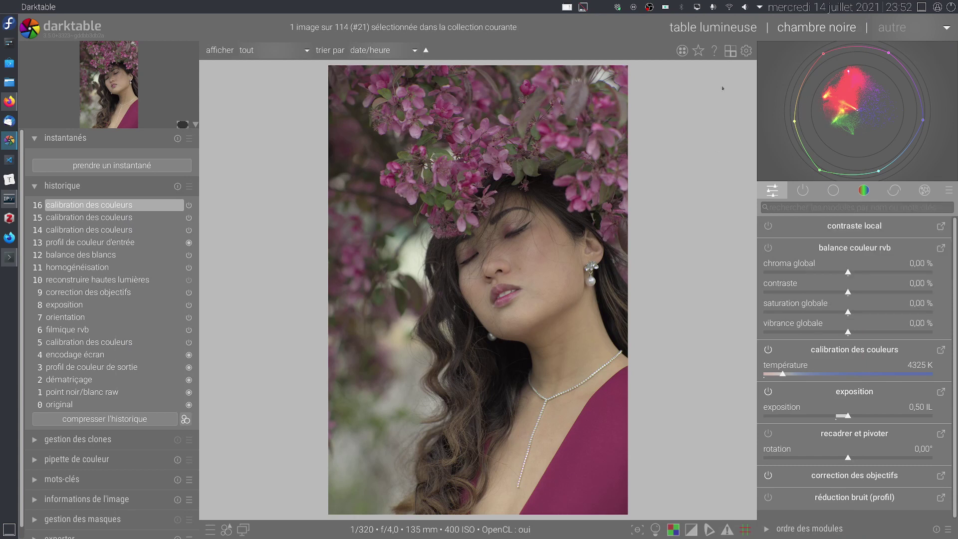
# Step: In the processing preferences, choose "relatif à la scène" as default workflow and "moderne" as default chromatic adaptation
pyautogui.click(746, 52)
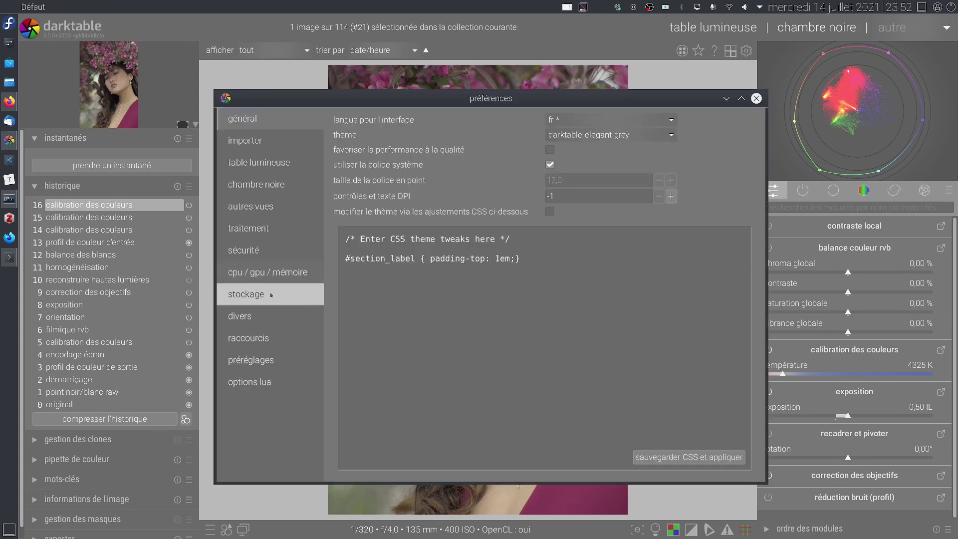
pyautogui.click(269, 233)
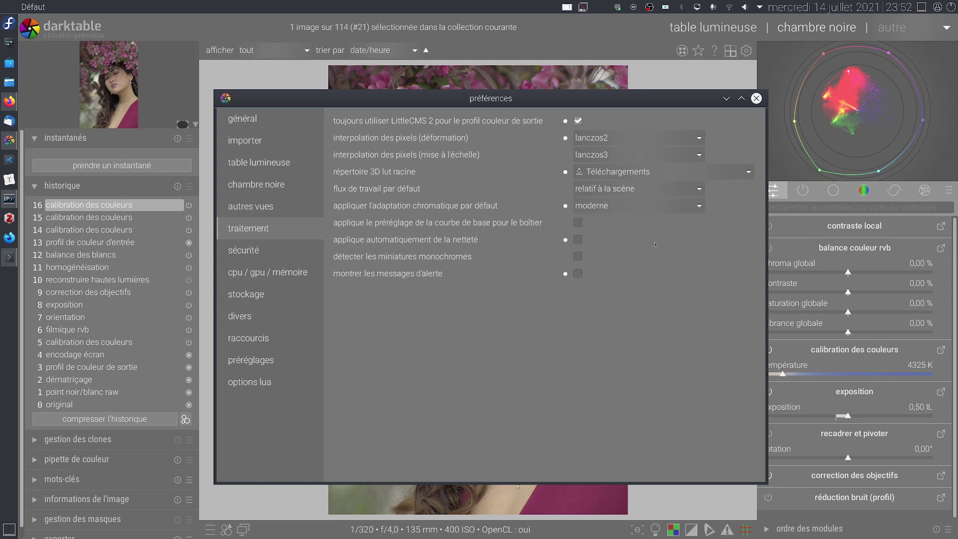
pyautogui.click(629, 189)
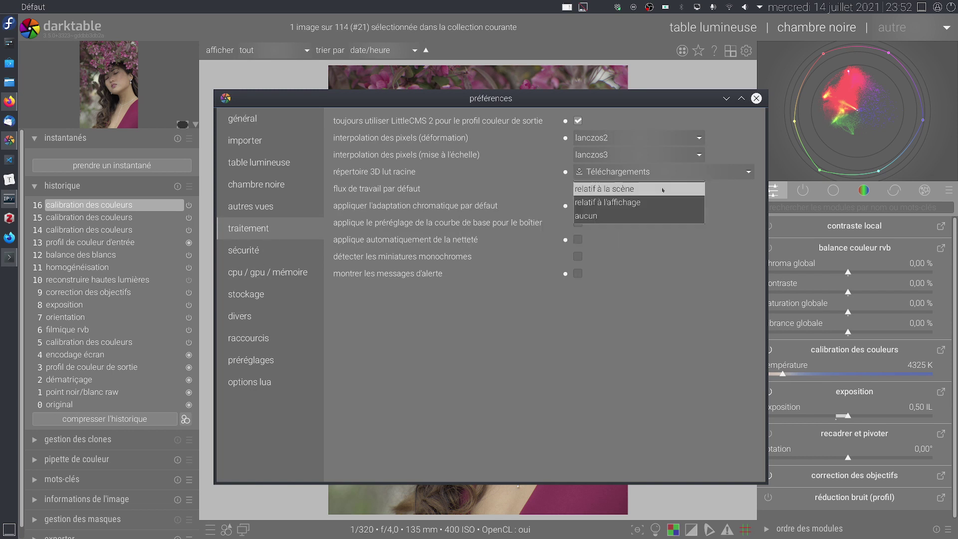
pyautogui.click(633, 189)
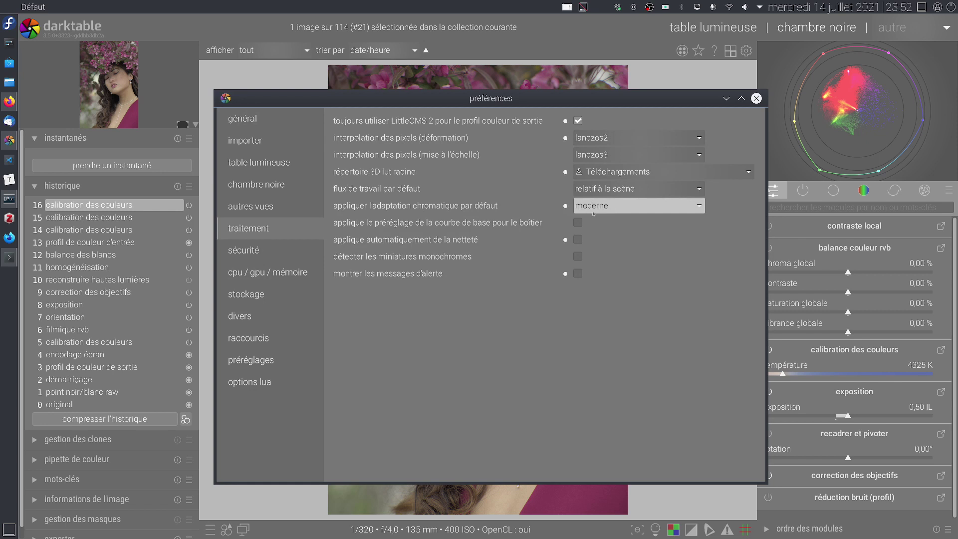
pyautogui.click(630, 206)
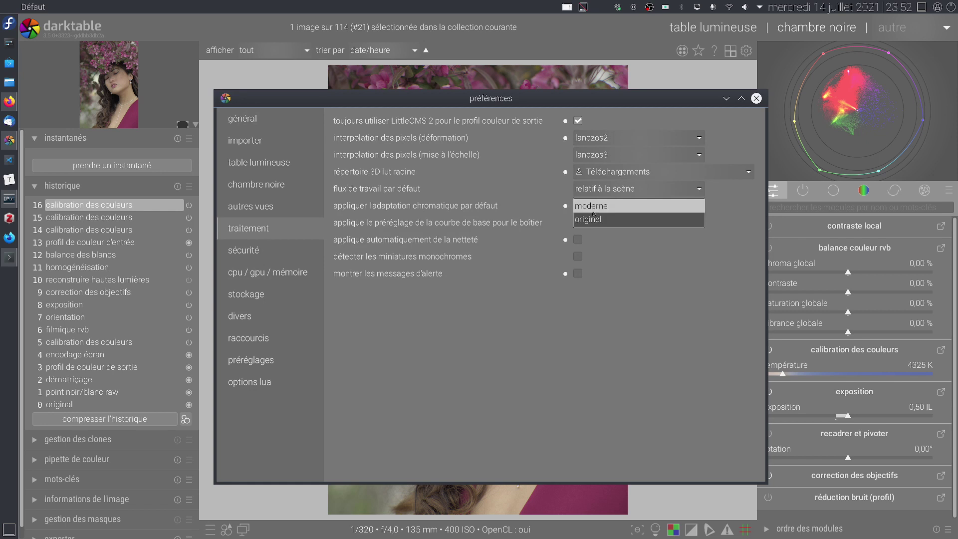
pyautogui.click(634, 207)
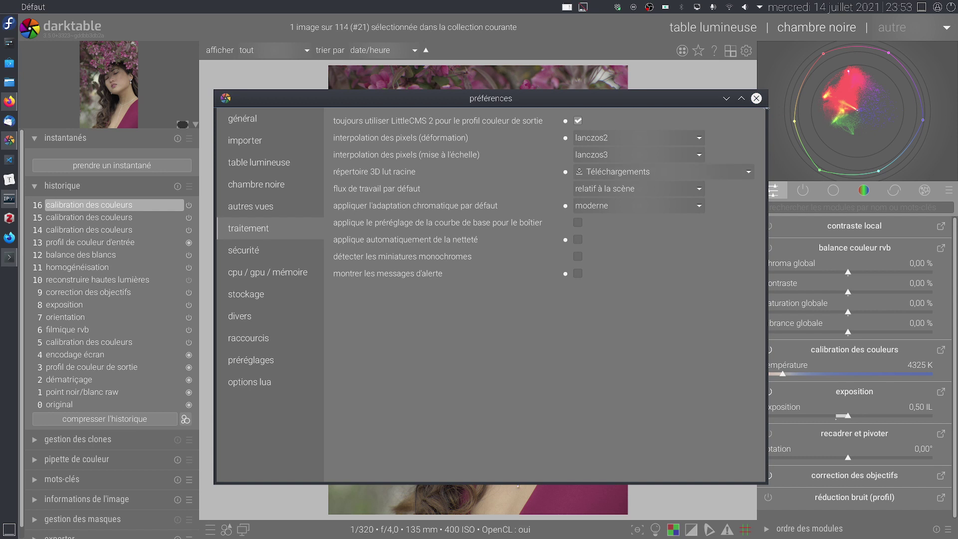
pyautogui.click(756, 98)
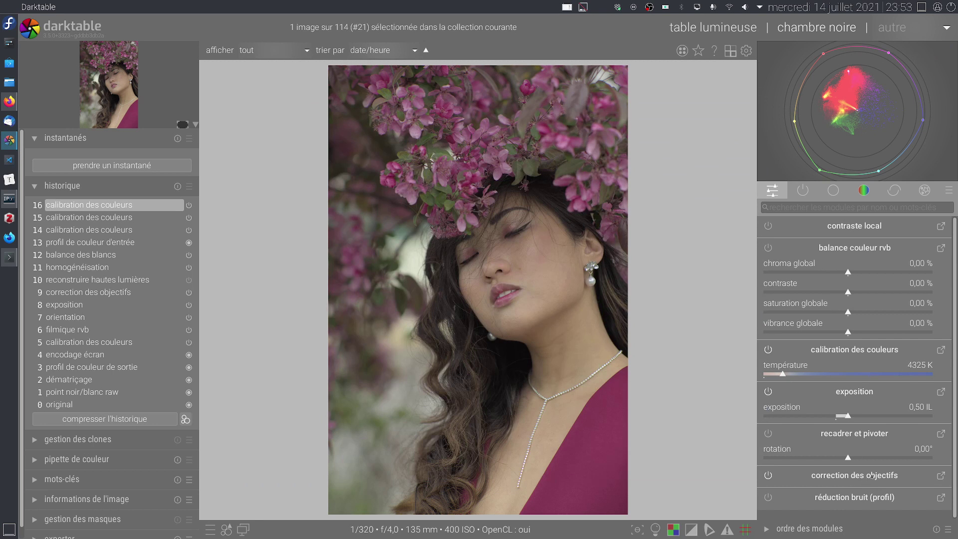
# Step: Review the available module layouts and the contents of the base, couleur, retouche and effet groups, collapsing the censurer module
pyautogui.click(948, 190)
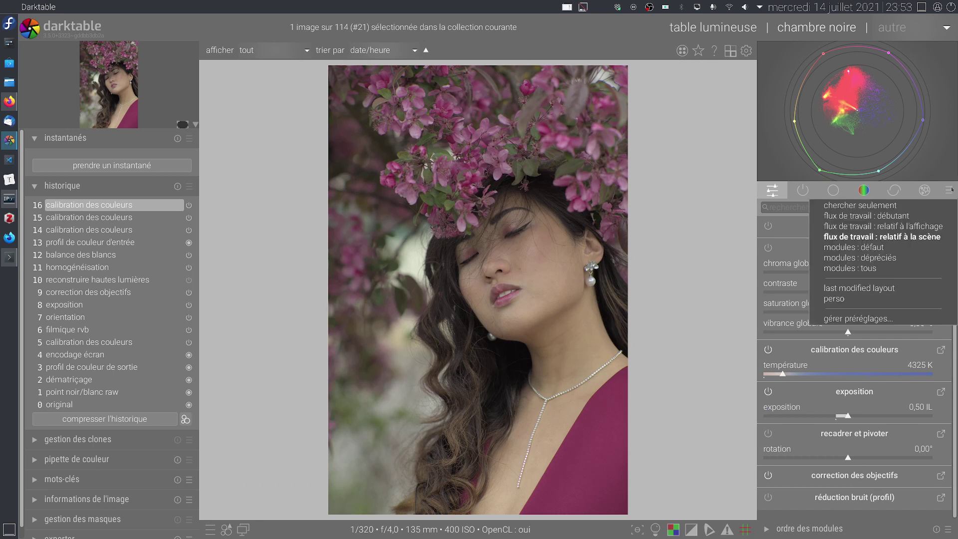
pyautogui.click(710, 288)
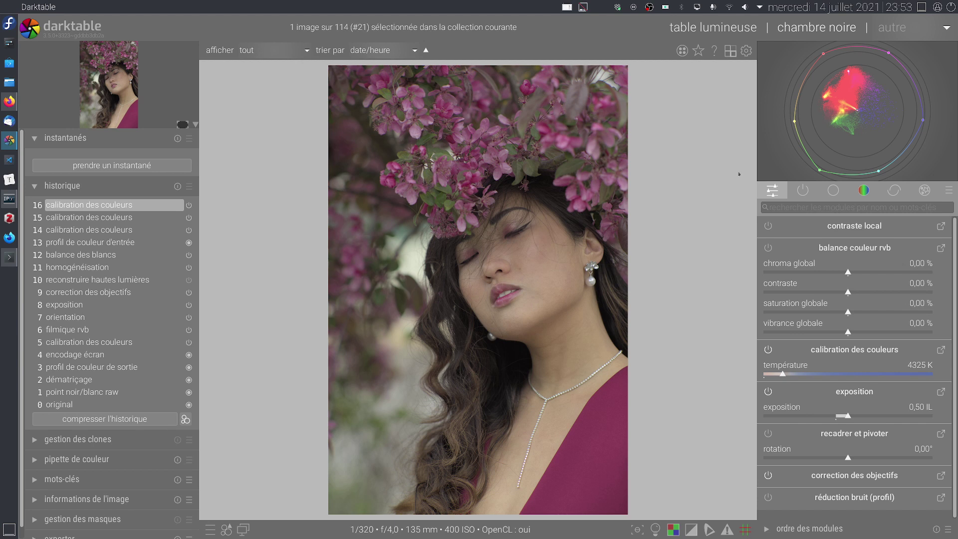
pyautogui.click(832, 190)
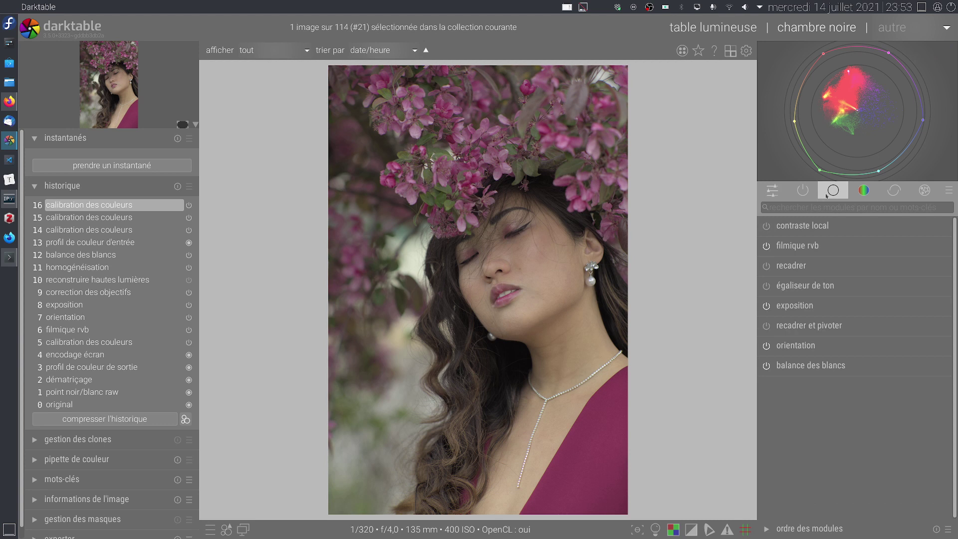
pyautogui.click(858, 190)
pyautogui.click(893, 192)
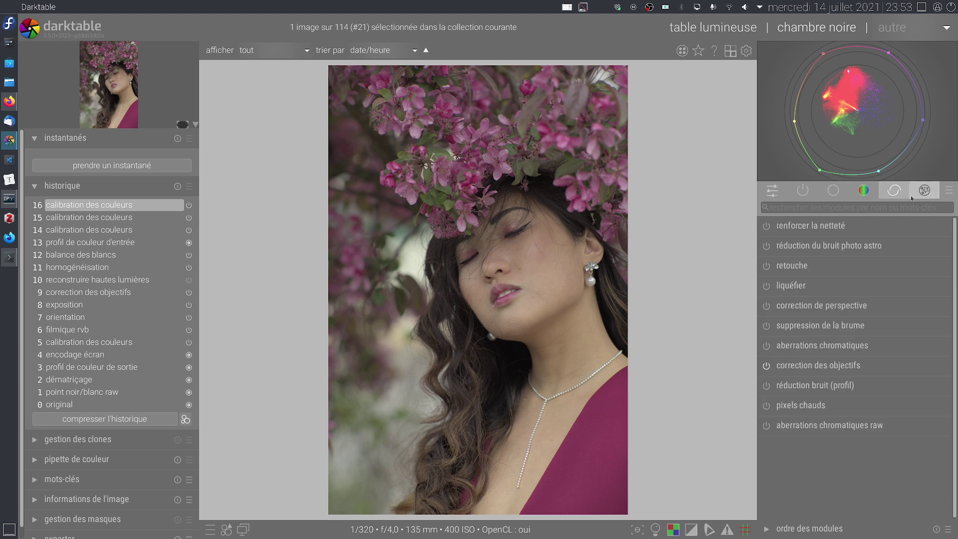
pyautogui.click(923, 190)
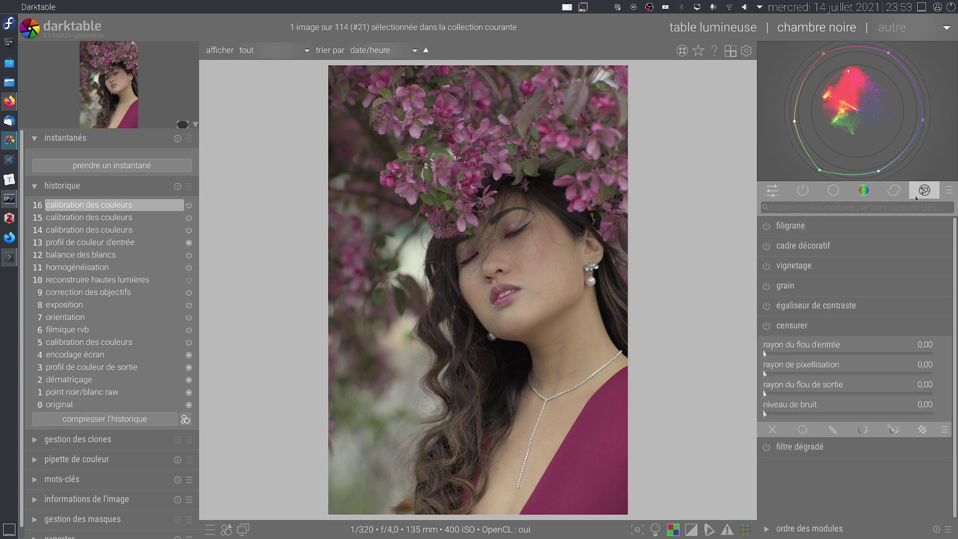
pyautogui.click(844, 328)
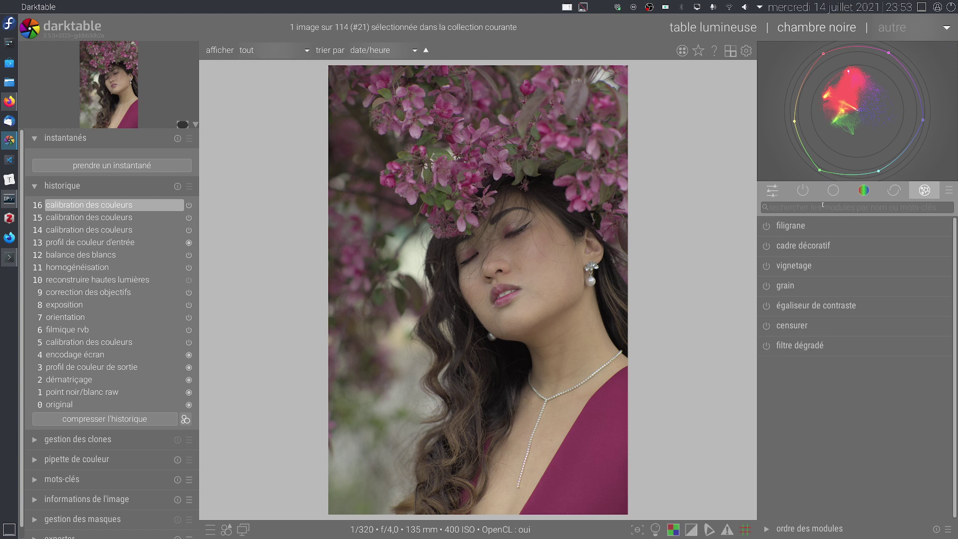
# Step: Show the active modules and examine the settings of the exposition module
pyautogui.click(803, 191)
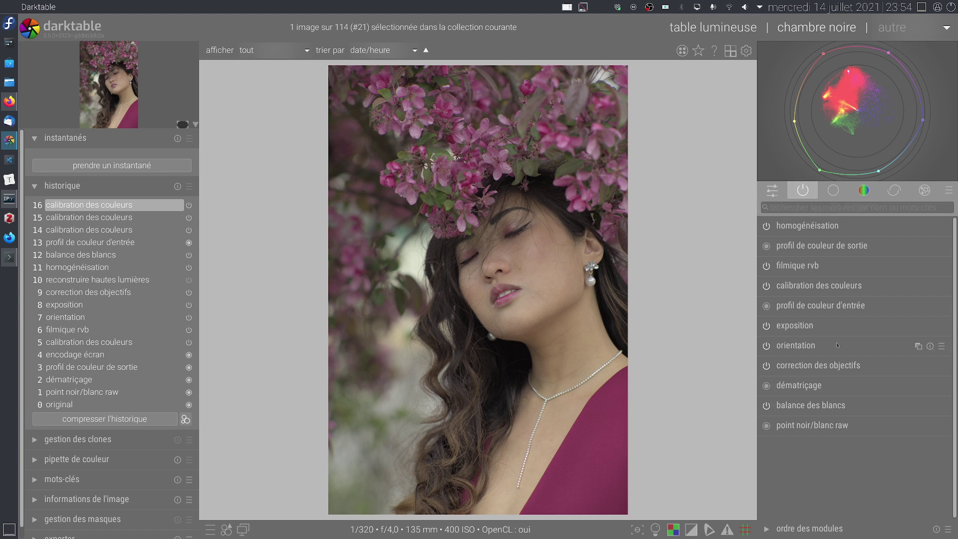
pyautogui.click(832, 325)
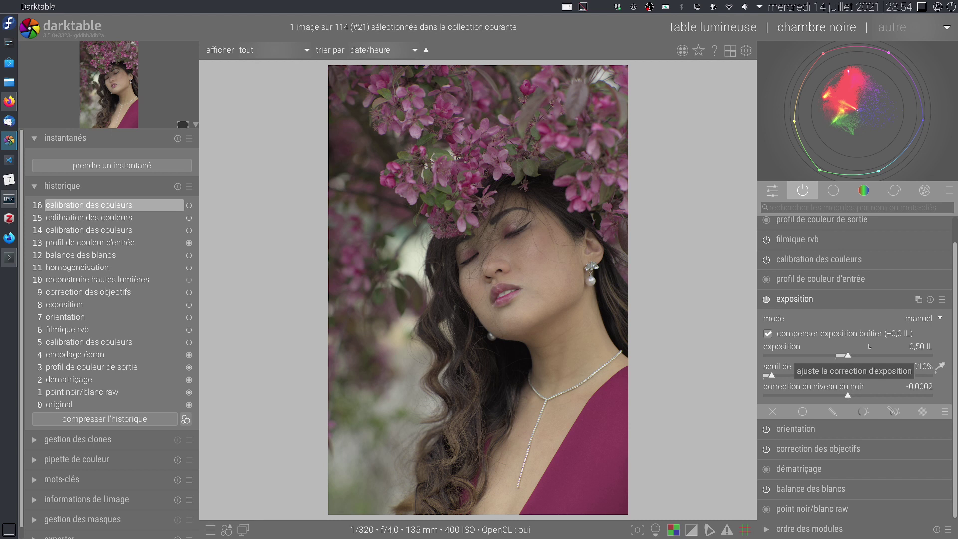
pyautogui.click(824, 299)
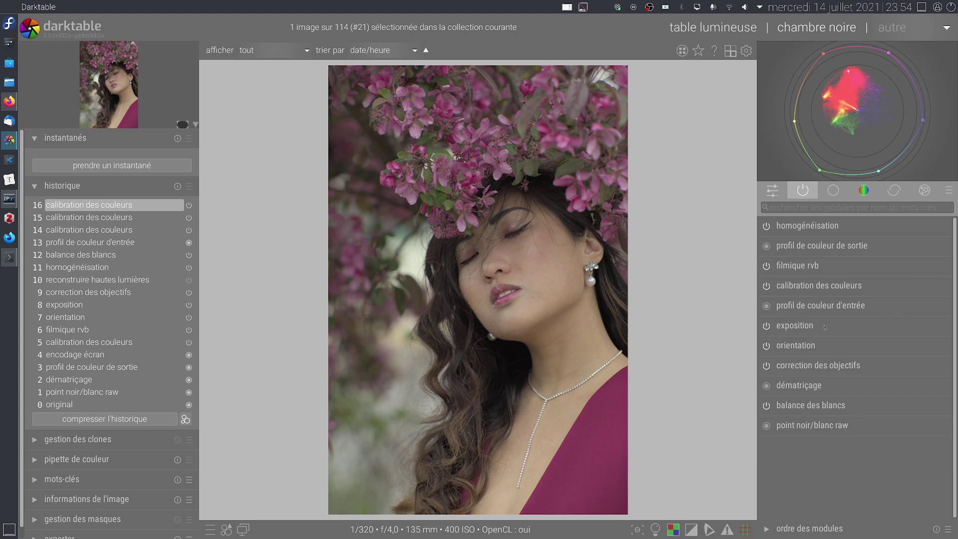
pyautogui.click(827, 326)
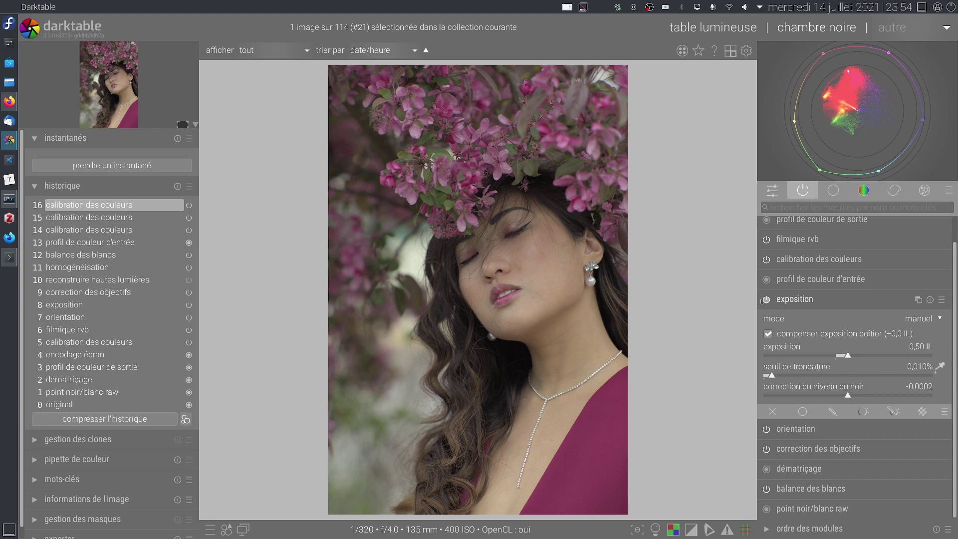
pyautogui.click(830, 304)
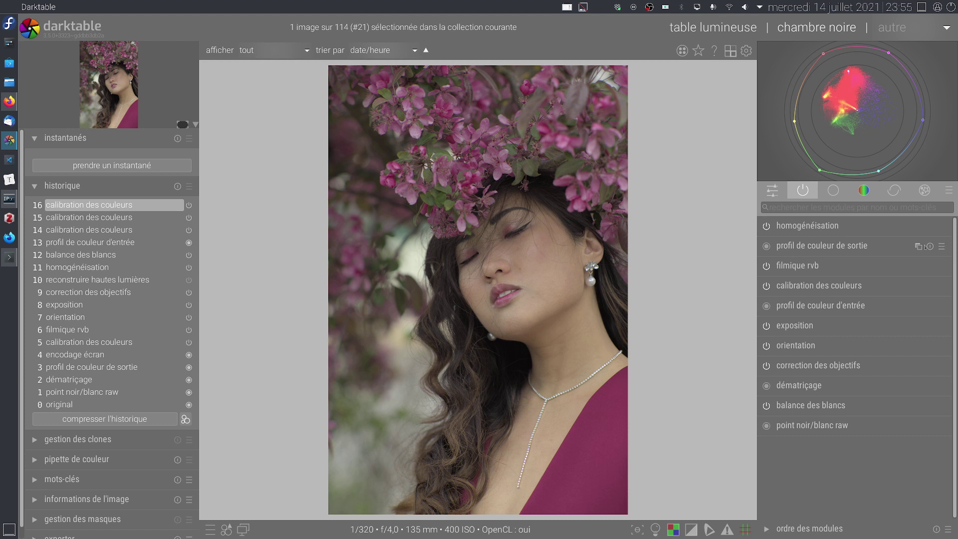
# Step: Disable the homogénéisation and correction des objectifs modules and refresh the list of active modules
pyautogui.click(766, 226)
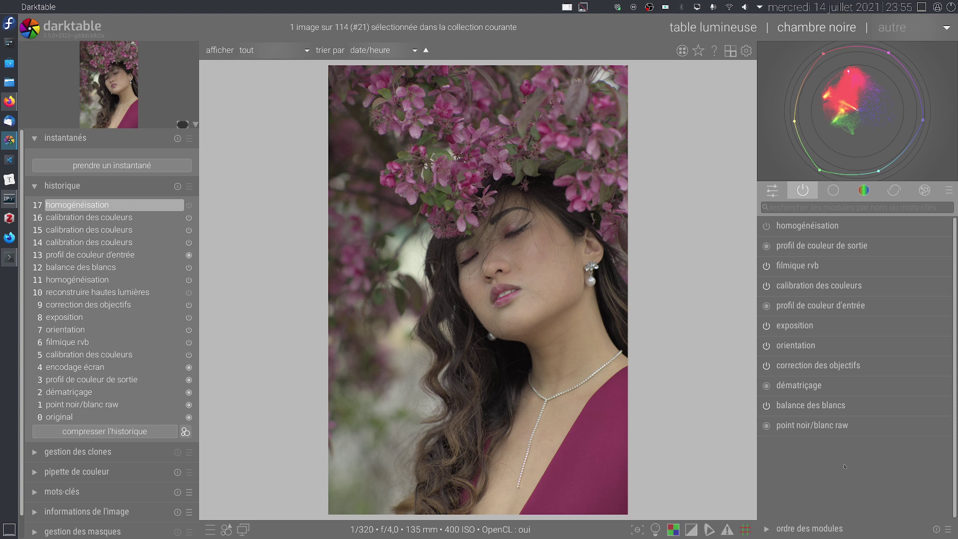
pyautogui.click(766, 366)
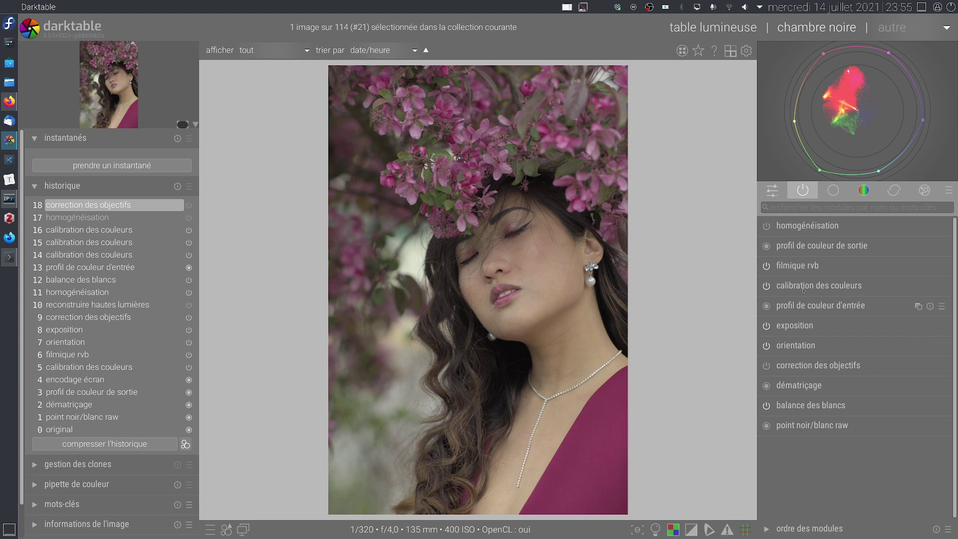
pyautogui.click(802, 195)
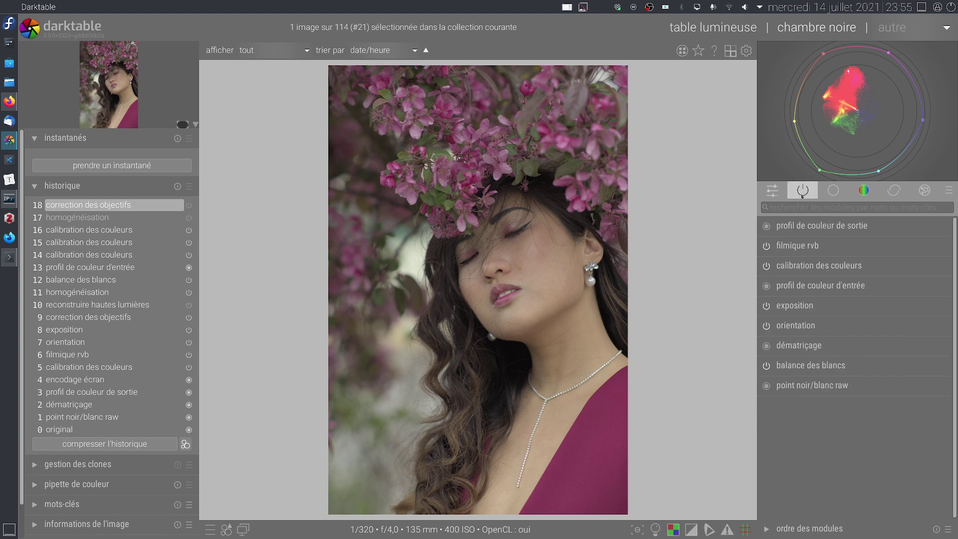
pyautogui.click(802, 195)
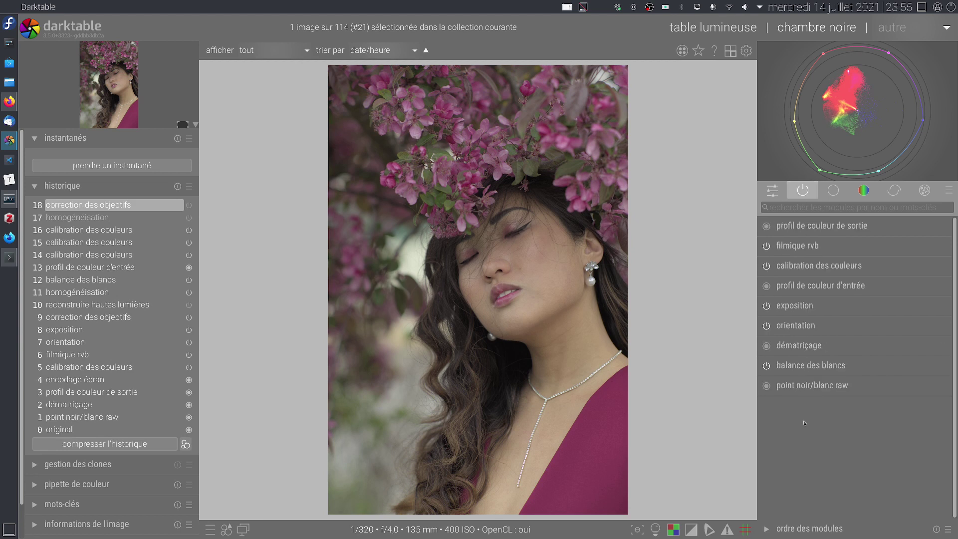
# Step: Inspect the black levels and white point in the point noir/blanc raw module, then collapse it
pyautogui.click(820, 392)
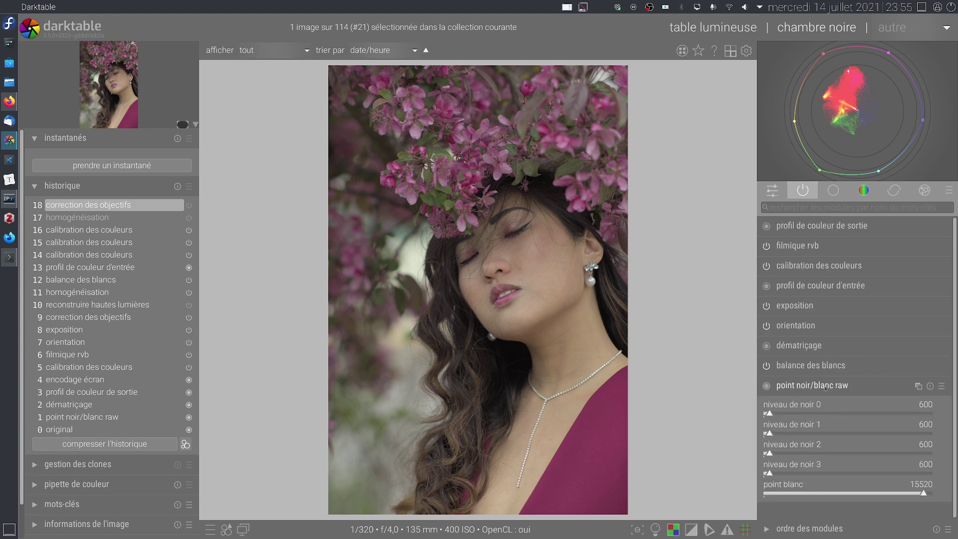
pyautogui.click(825, 387)
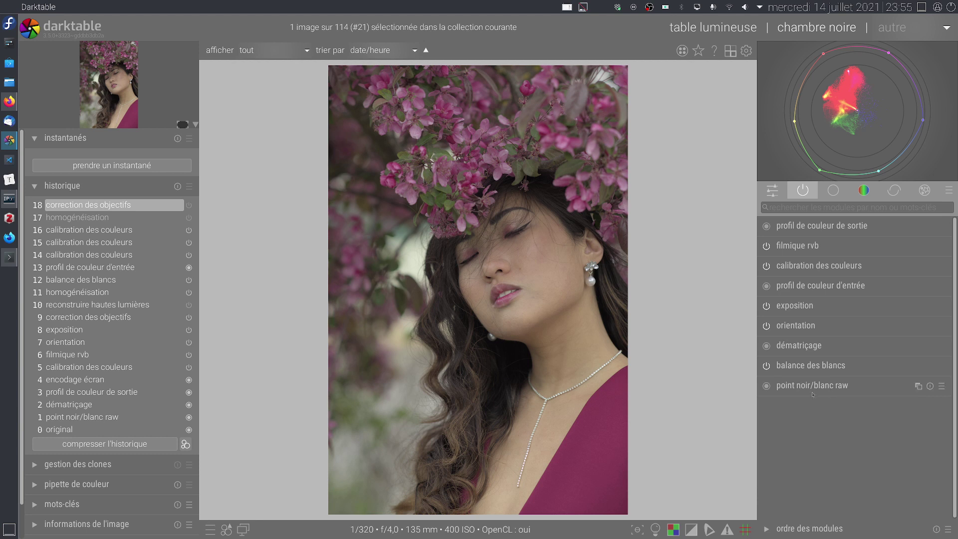
pyautogui.moveTo(810, 386)
# Step: Try to move the exposition module within the stack of active modules
pyautogui.moveTo(808, 308)
pyautogui.moveTo(809, 307)
pyautogui.mouseDown()
pyautogui.moveTo(809, 279)
pyautogui.moveTo(811, 310)
pyautogui.mouseUp()
pyautogui.moveTo(808, 313); pyautogui.dragTo(808, 313)
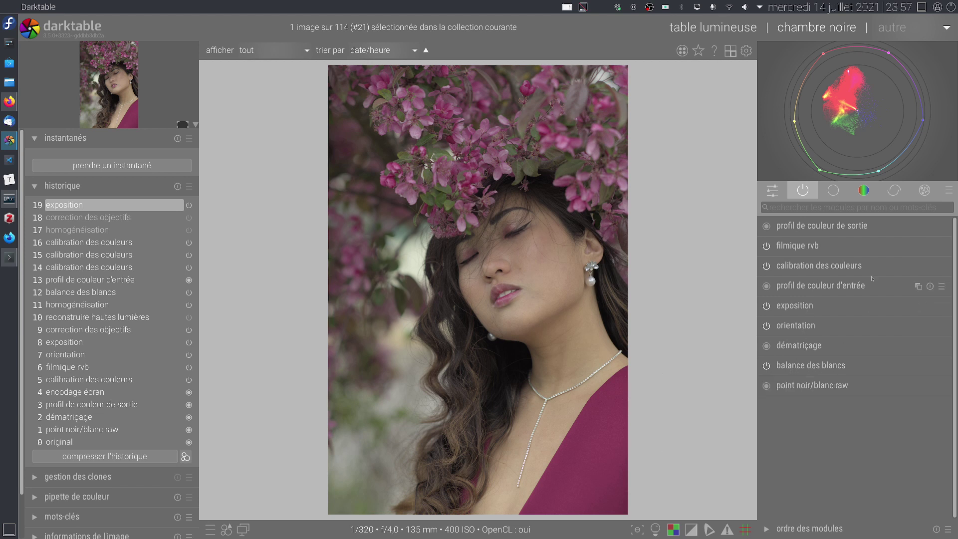
# Step: In calibration des couleurs, set the illuminant to "personnalisé" and raise its teinte to about 88,1°
pyautogui.click(812, 272)
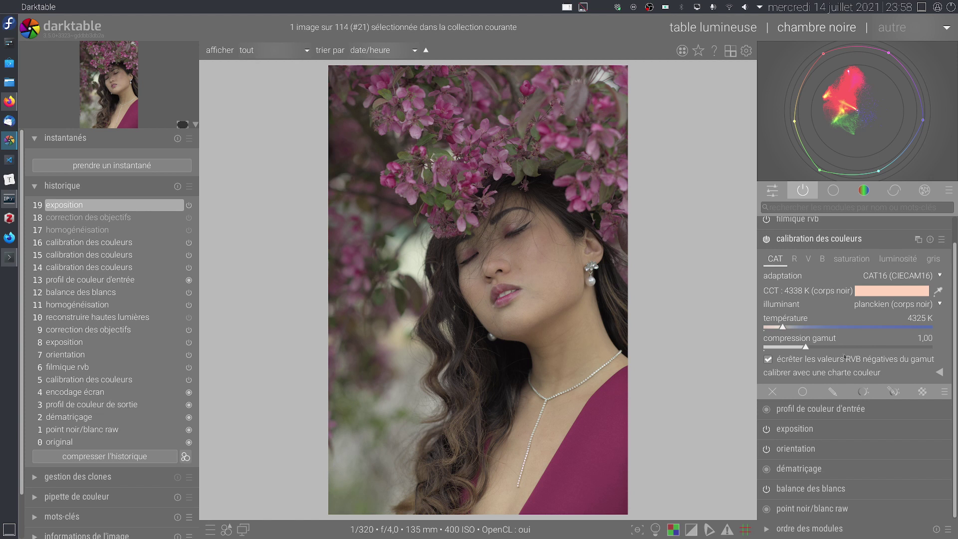
pyautogui.click(905, 307)
pyautogui.click(906, 306)
pyautogui.click(871, 307)
pyautogui.click(896, 317)
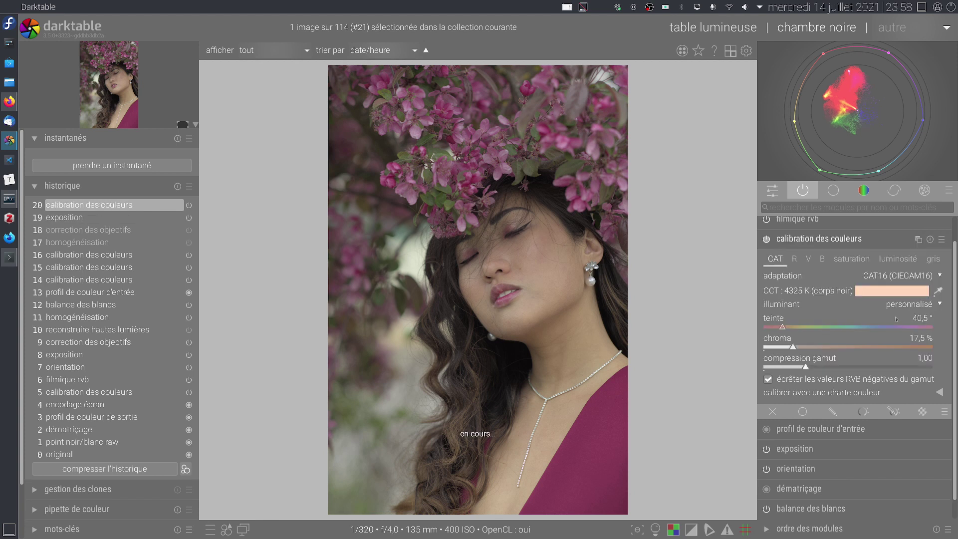
pyautogui.click(795, 327)
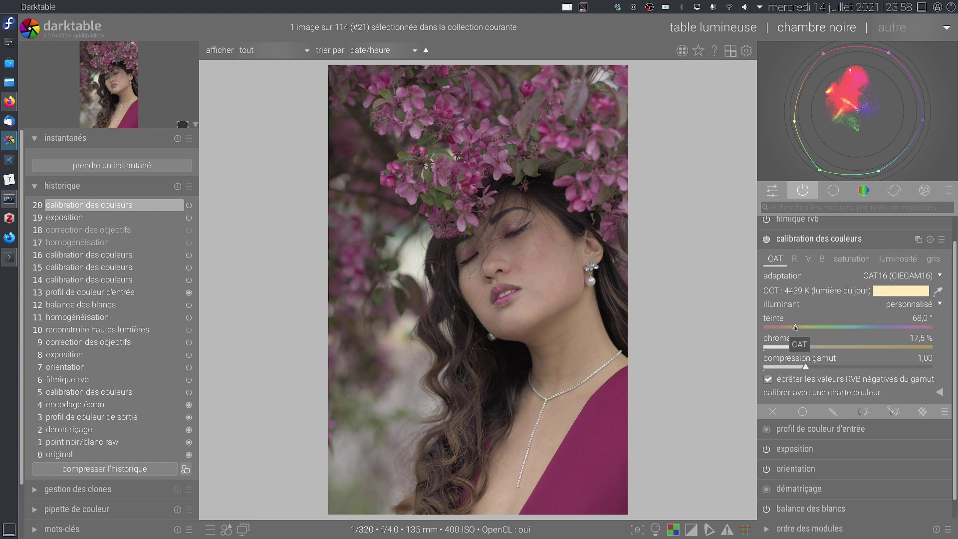
pyautogui.click(804, 328)
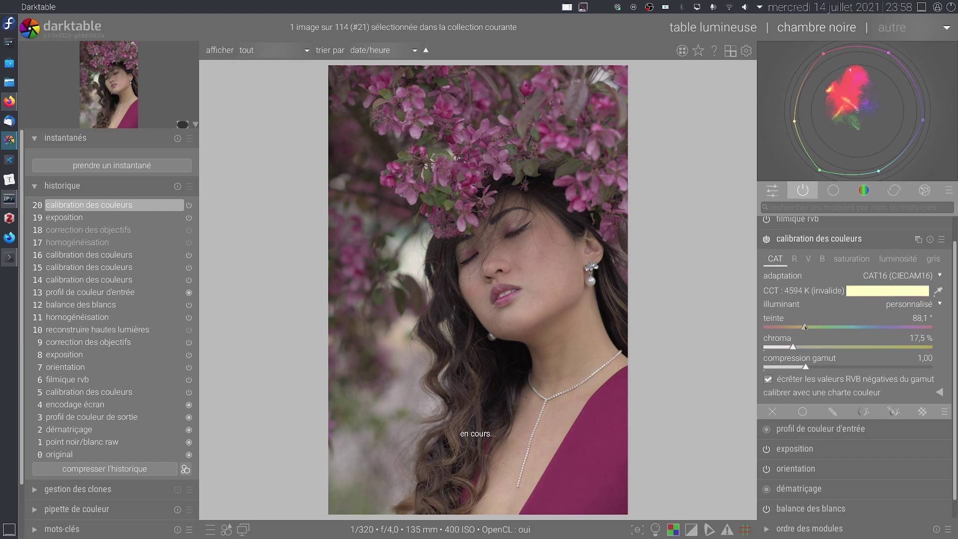
# Step: Set the custom illuminant's teinte to about 77,0° and its chroma to about 14,5 % in calibration des couleurs
pyautogui.click(803, 328)
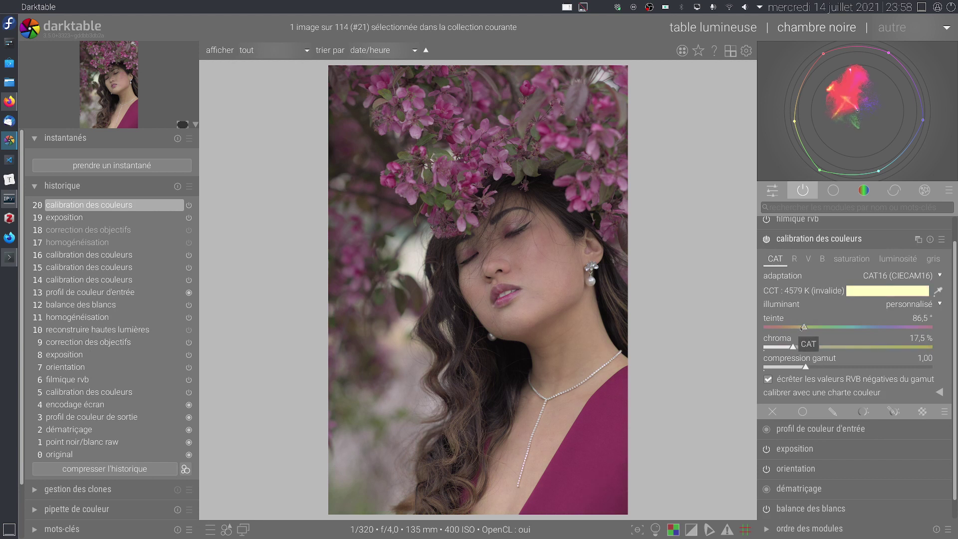
pyautogui.click(802, 327)
pyautogui.click(798, 327)
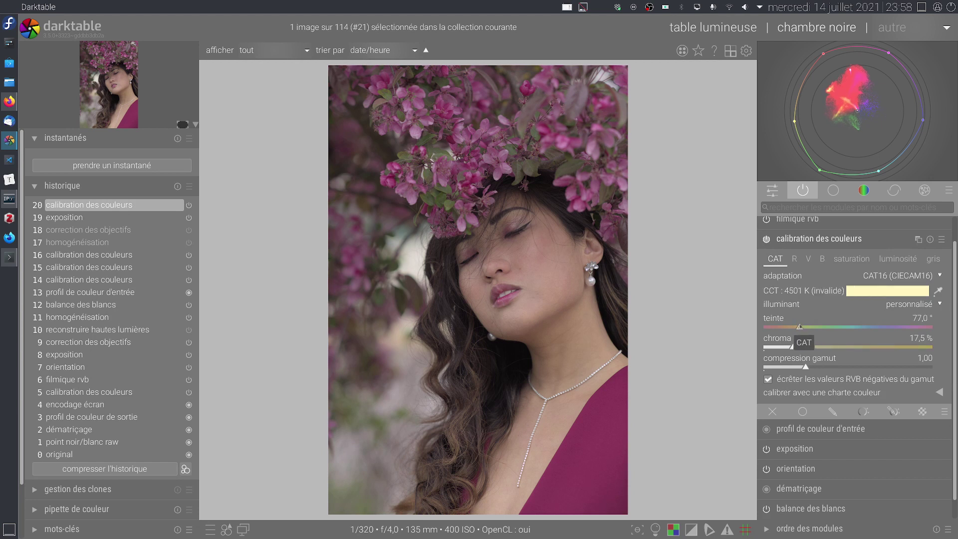
pyautogui.click(788, 347)
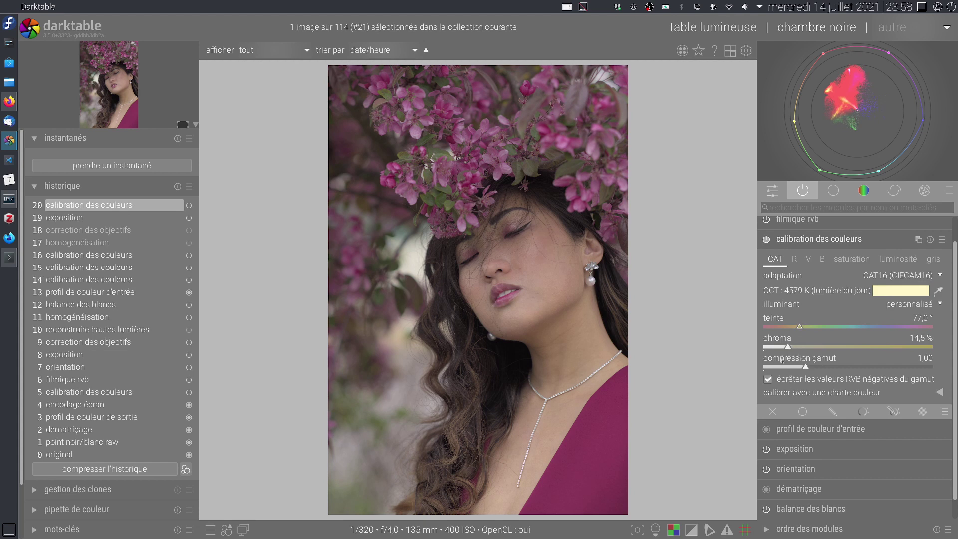
# Step: Turn on colour assessment mode, set the illuminant's chroma to about 11,9 % and teinte to about 99,3°, and collapse calibration des couleurs
pyautogui.click(655, 530)
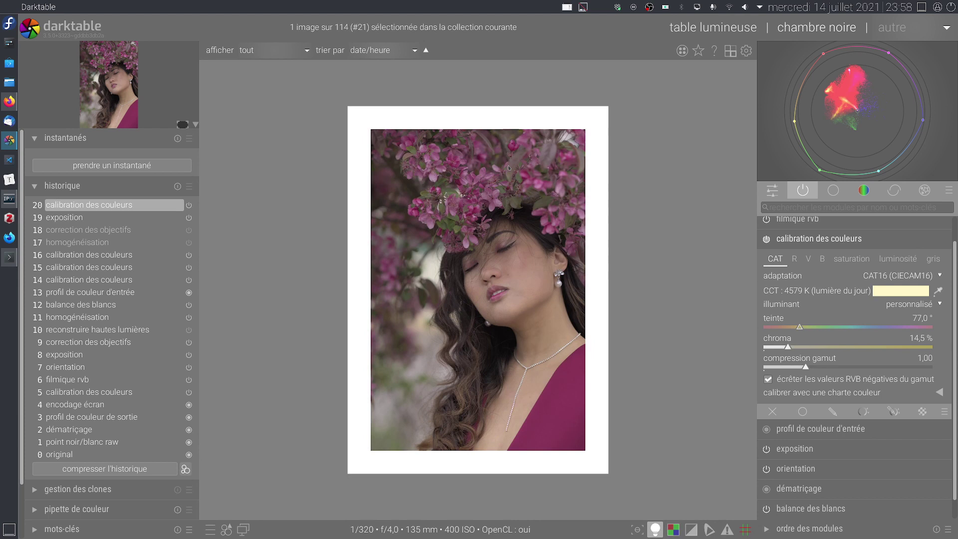
pyautogui.moveTo(813, 113)
pyautogui.click(781, 345)
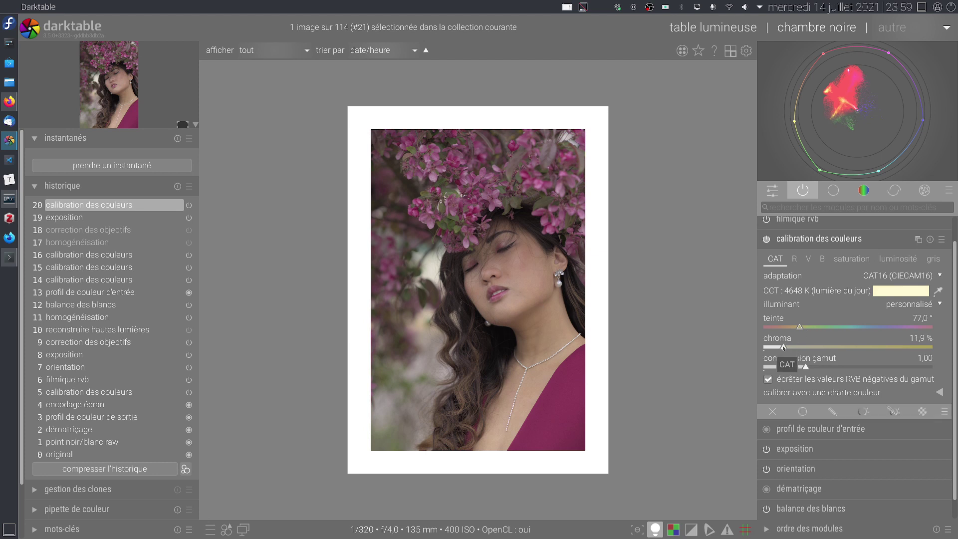
pyautogui.click(803, 327)
pyautogui.click(804, 327)
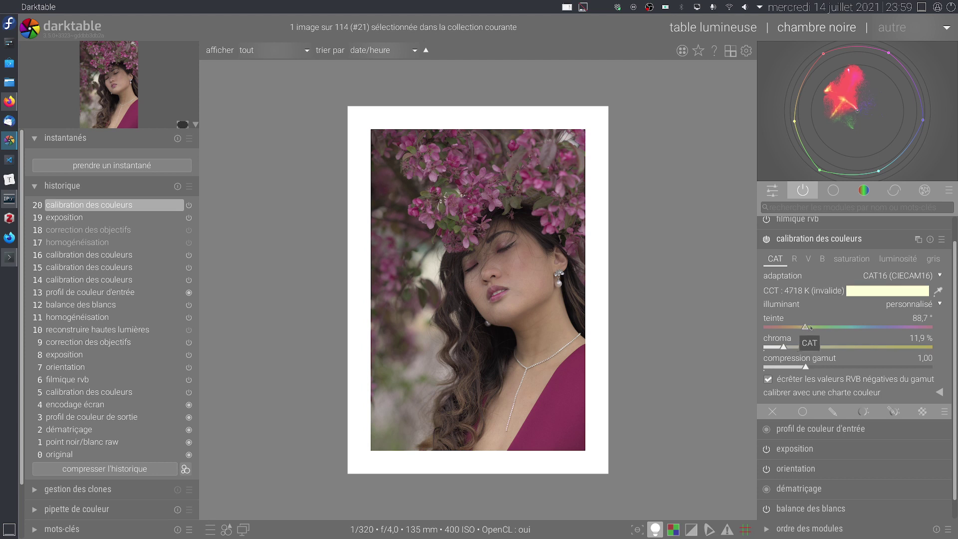
pyautogui.click(809, 327)
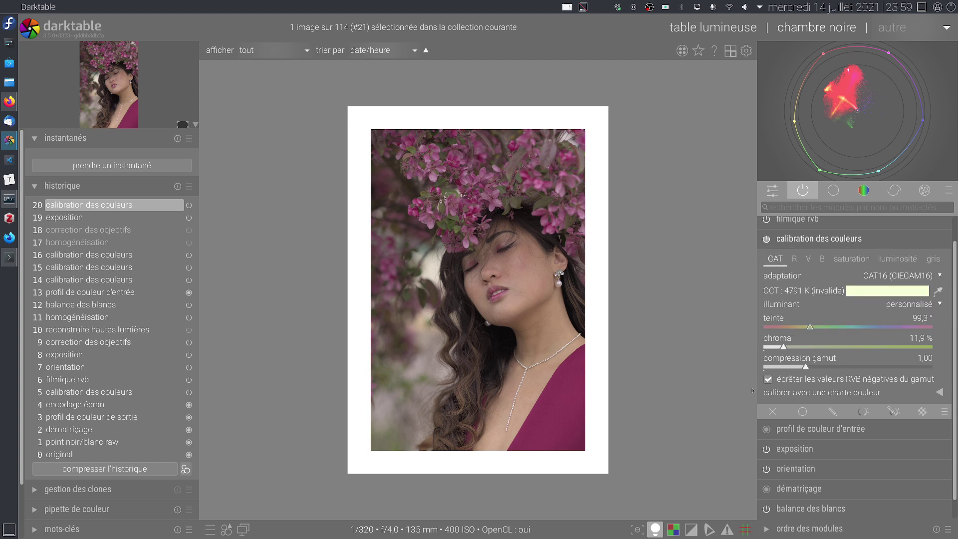
pyautogui.click(847, 240)
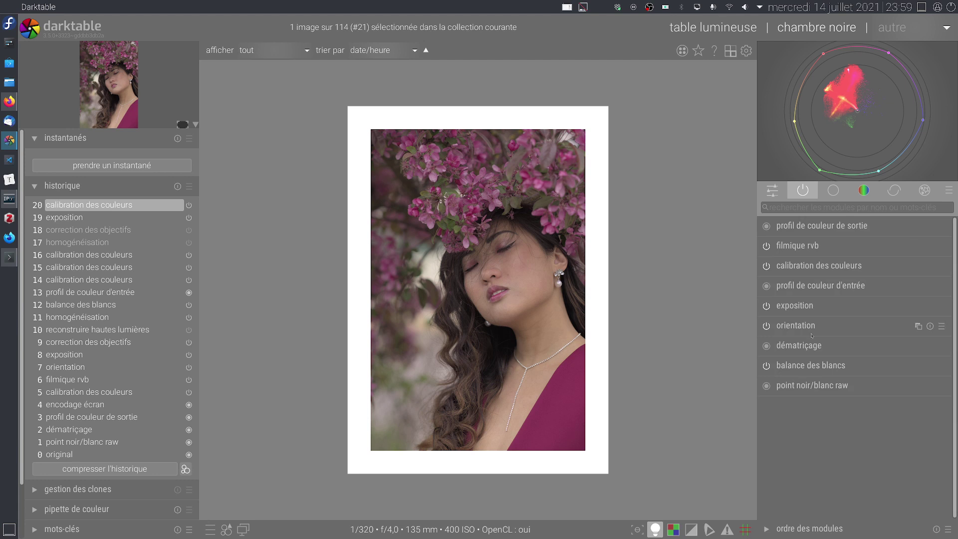
# Step: Open the exposition module and try different exposure values against the white frame, settling on about 1,30 IL
pyautogui.click(821, 307)
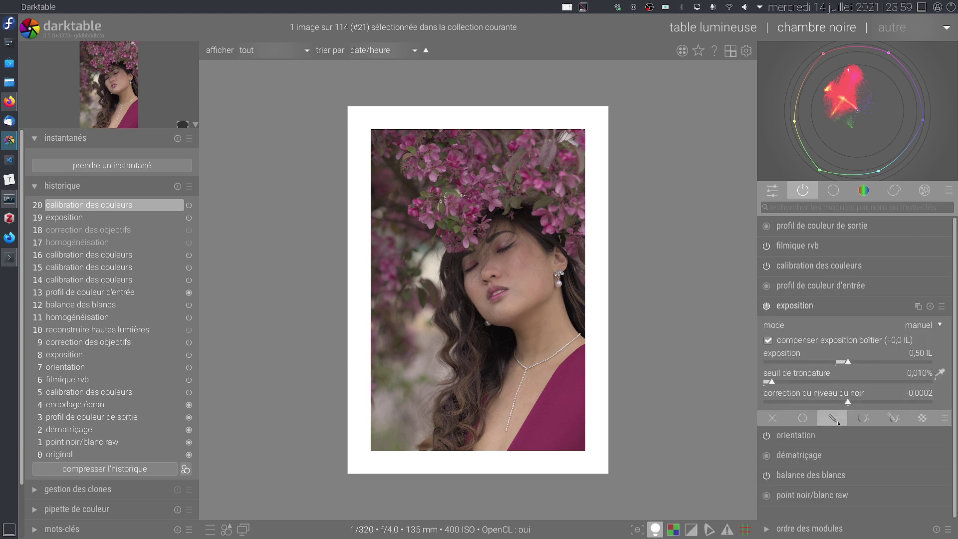
pyautogui.click(860, 361)
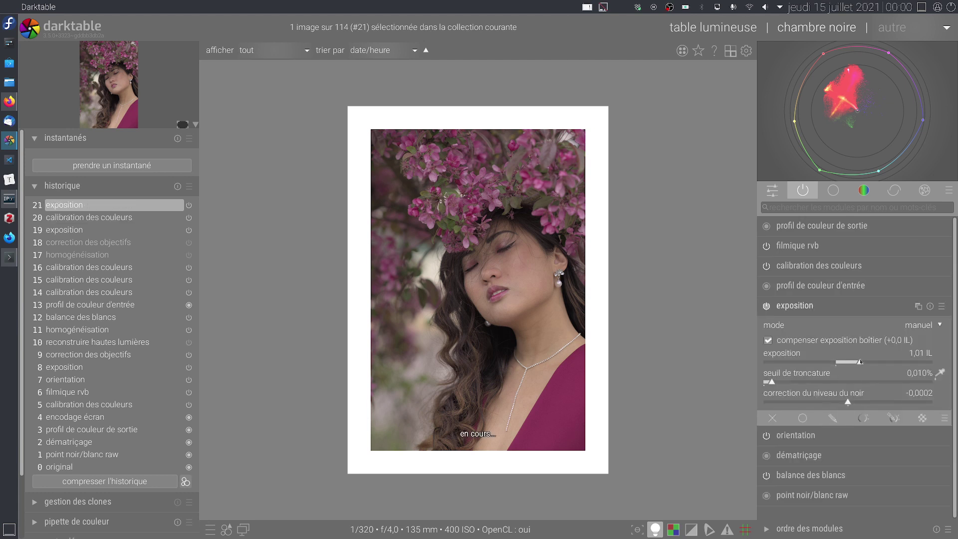
pyautogui.click(894, 357)
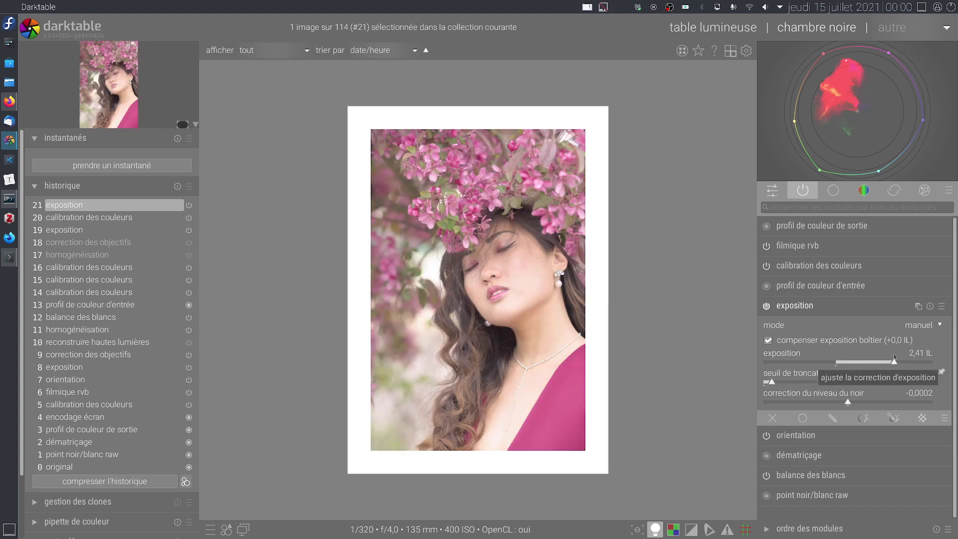
pyautogui.click(836, 365)
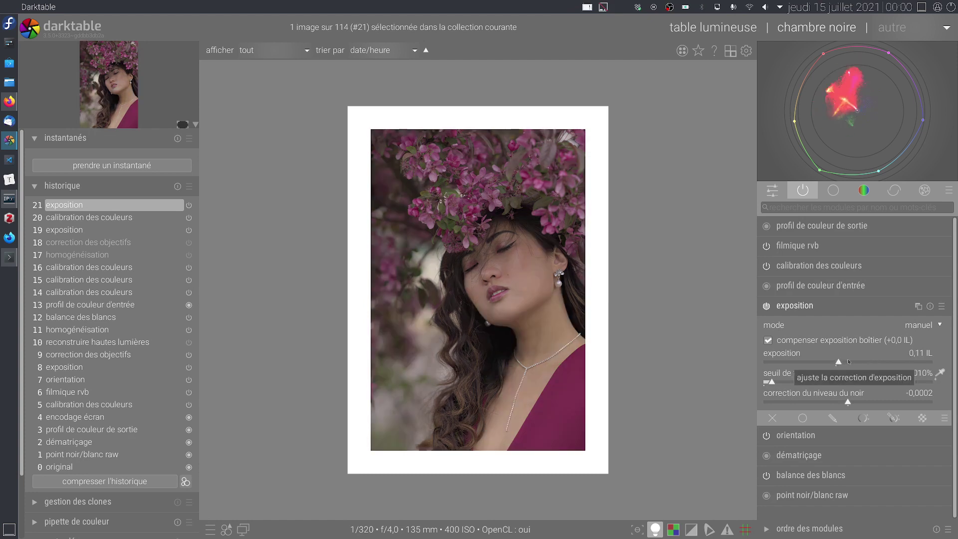
pyautogui.click(852, 361)
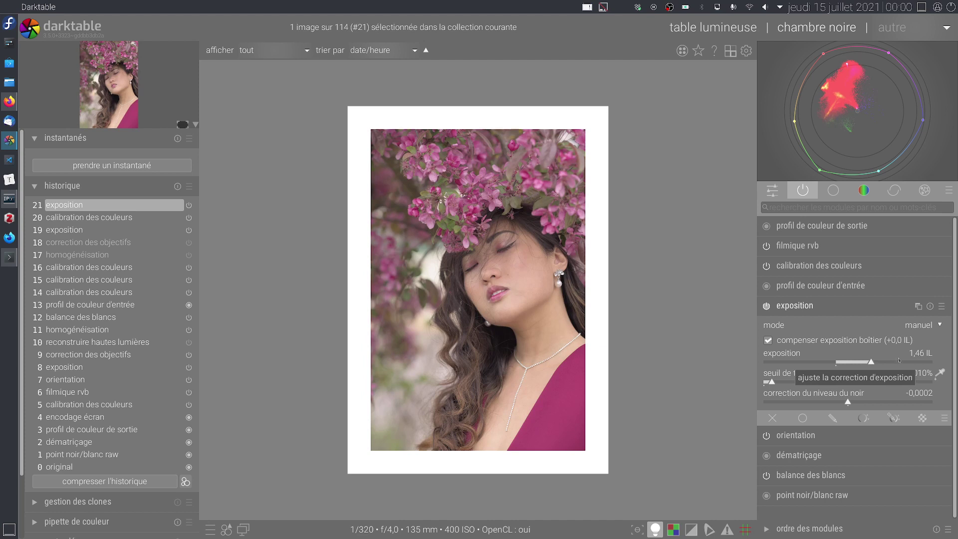
pyautogui.click(889, 361)
pyautogui.click(882, 362)
pyautogui.click(875, 363)
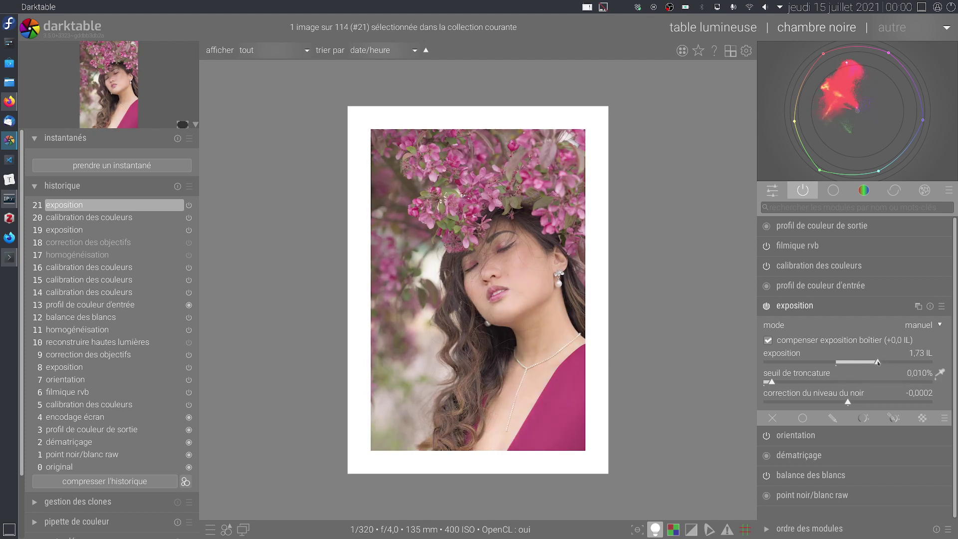
pyautogui.click(867, 365)
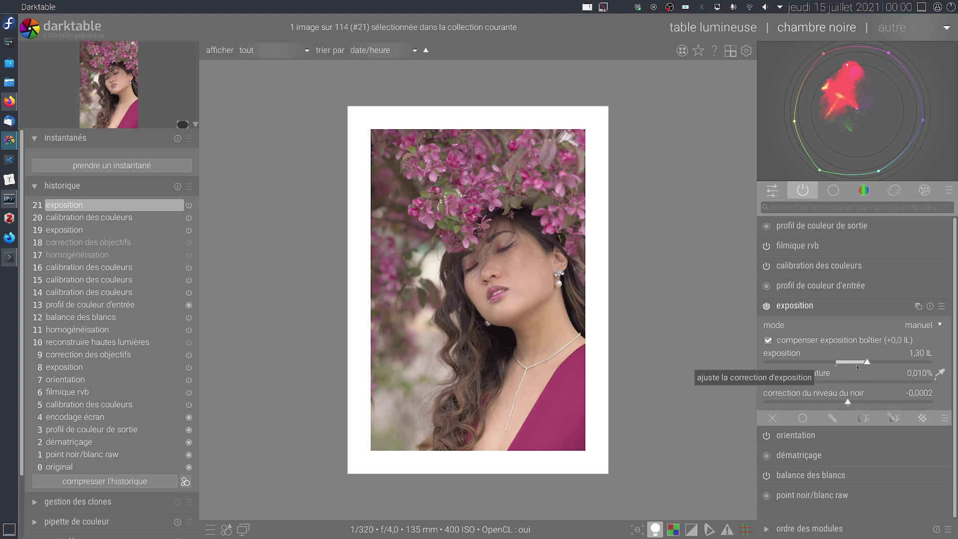
# Step: Set the preview zoom to "petit", lower the exposition to about 0,88 IL, and collapse the module
pyautogui.click(187, 125)
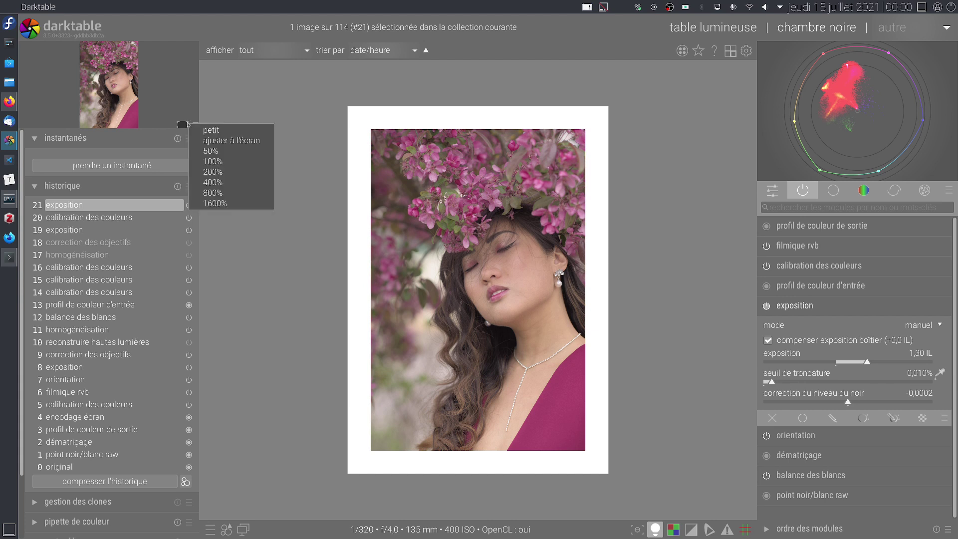
pyautogui.click(218, 133)
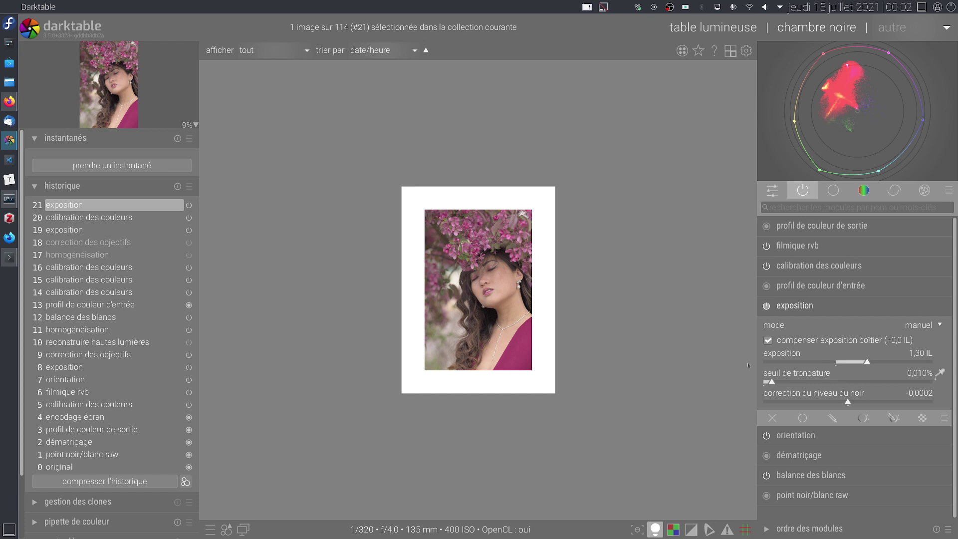
pyautogui.click(860, 362)
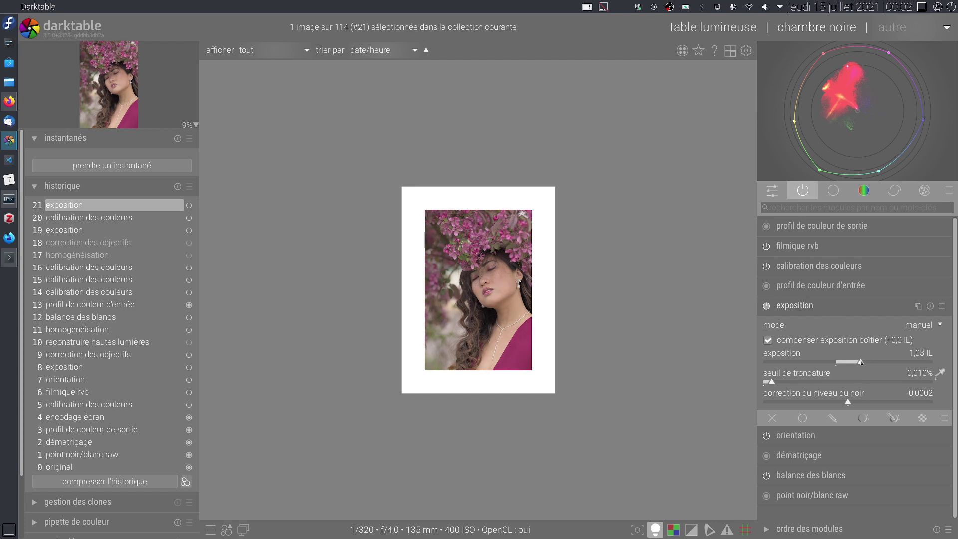
pyautogui.moveTo(859, 362); pyautogui.dragTo(858, 363)
pyautogui.click(864, 361)
pyautogui.click(862, 362)
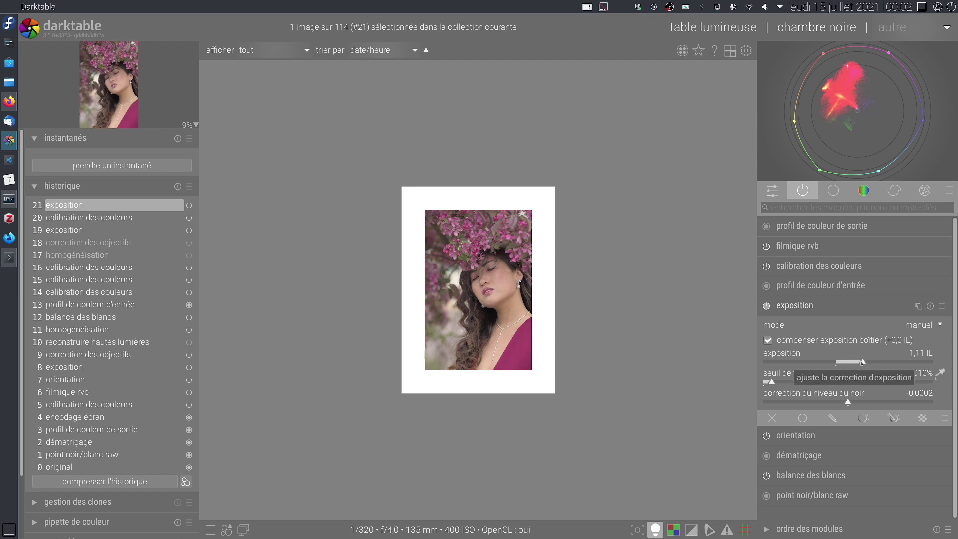
pyautogui.click(860, 362)
pyautogui.click(857, 362)
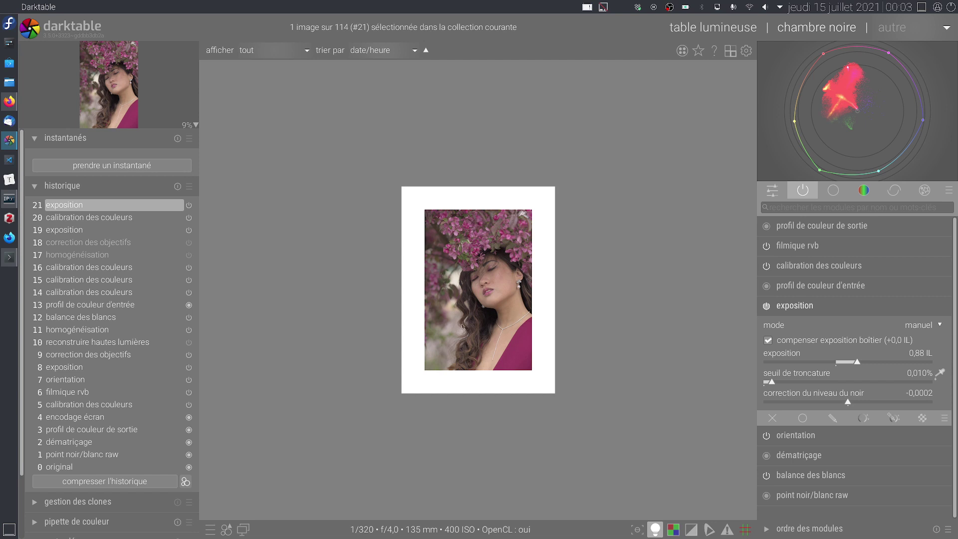
pyautogui.click(865, 305)
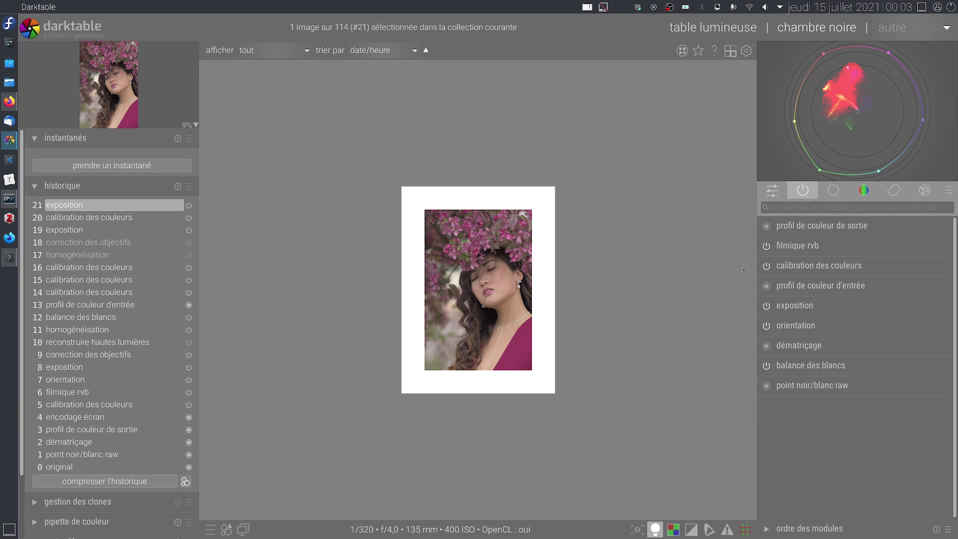
# Step: In filmique rvb, set the exposition relative du blanc by sampling the whole image with its colour picker
pyautogui.click(823, 246)
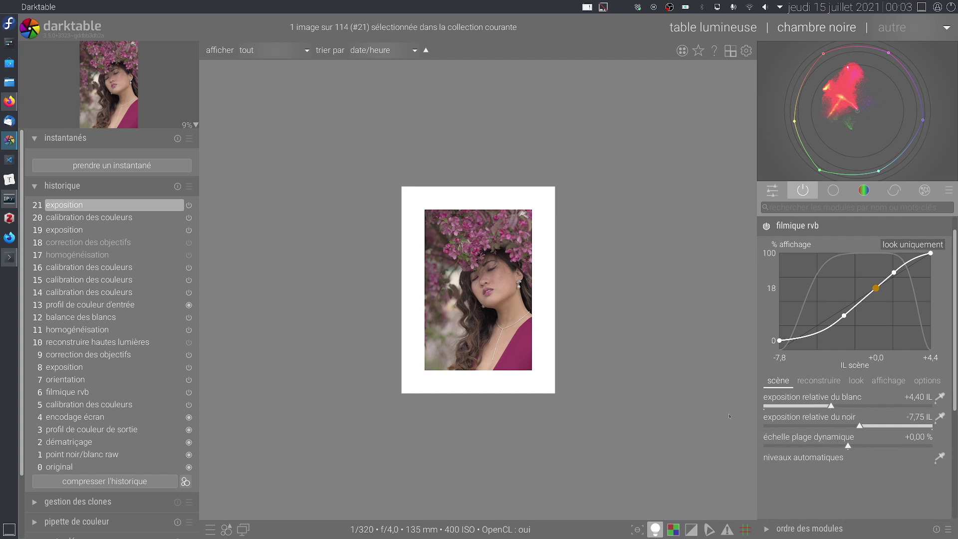
pyautogui.click(938, 398)
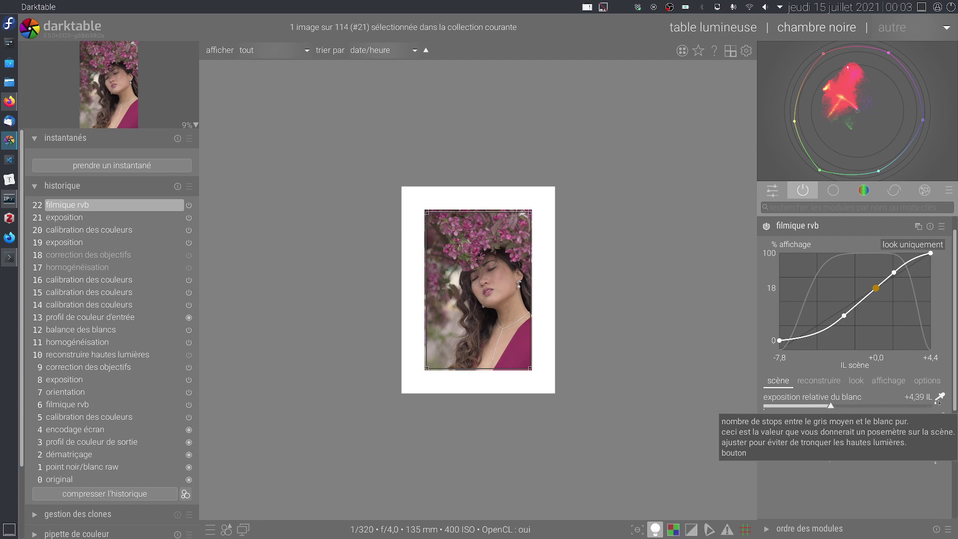
pyautogui.click(938, 398)
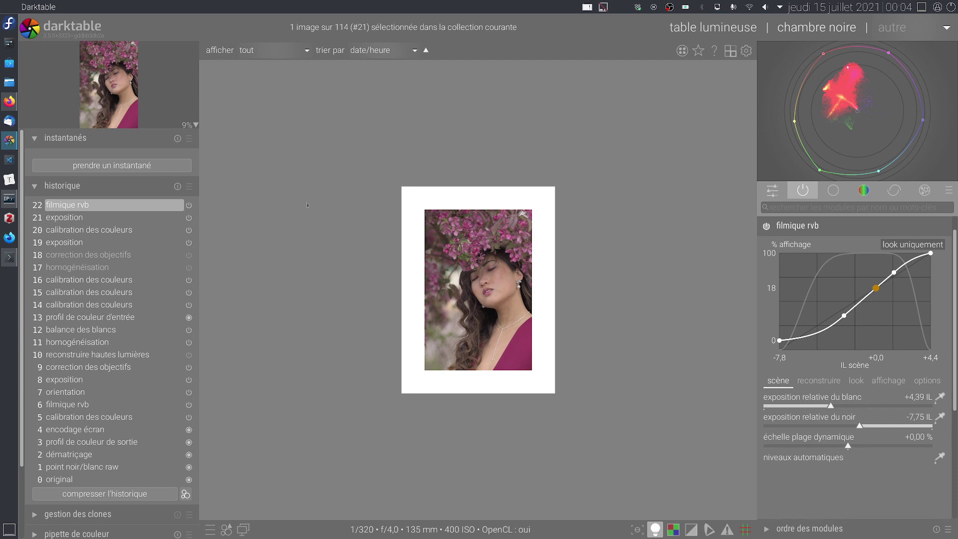
# Step: Zoom to 100 % on the dark hair below the chin, lower exposition relative du noir to -14,00 IL, and collapse filmique rvb
pyautogui.middleClick(496, 325)
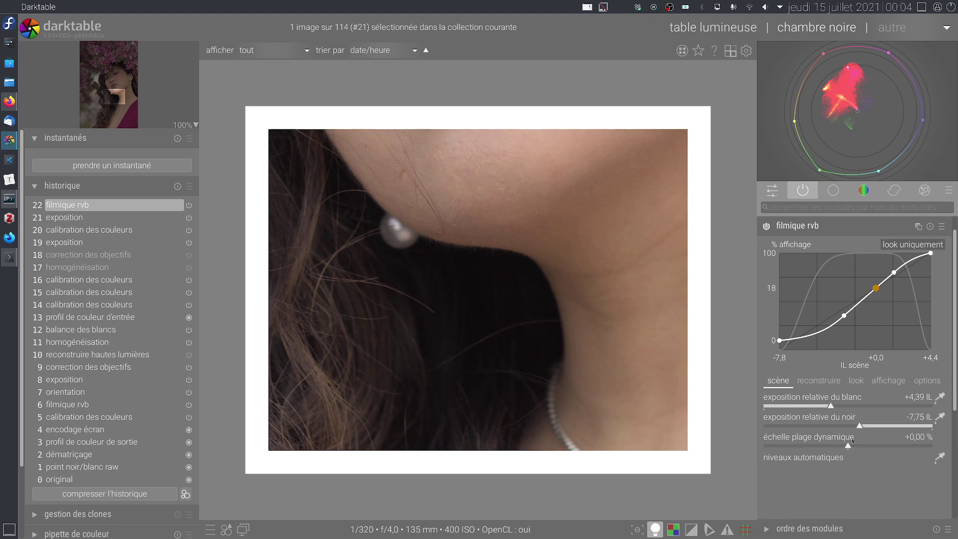
pyautogui.moveTo(850, 425); pyautogui.dragTo(822, 427)
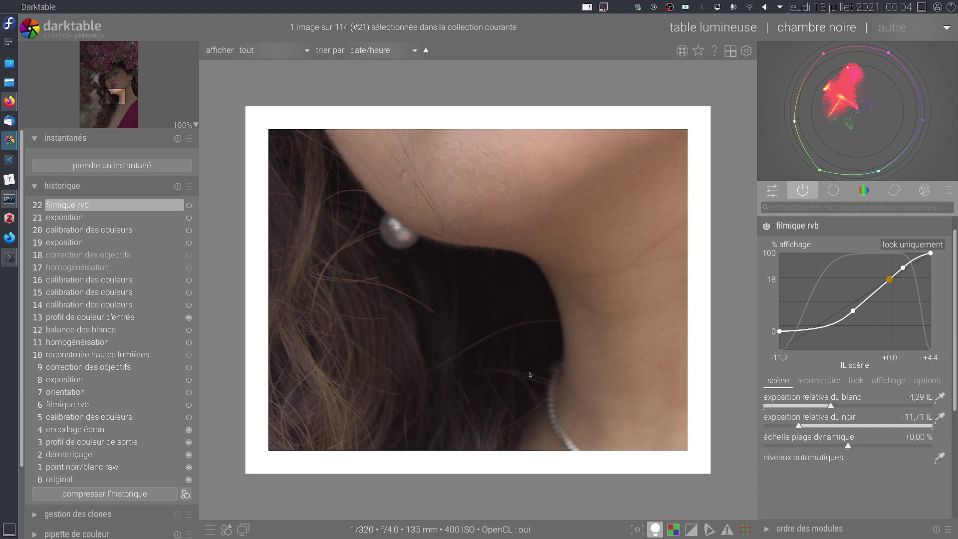
pyautogui.moveTo(775, 422); pyautogui.dragTo(764, 427)
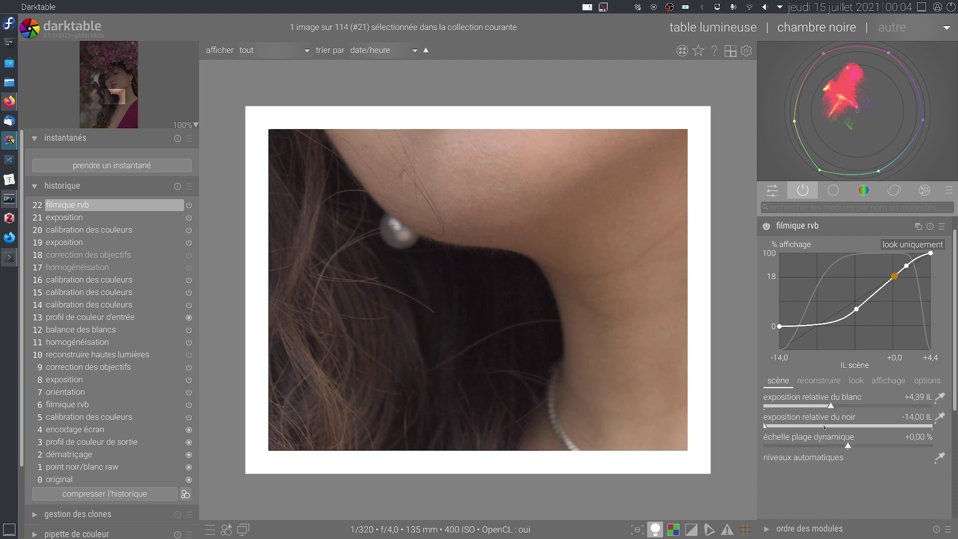
pyautogui.click(863, 229)
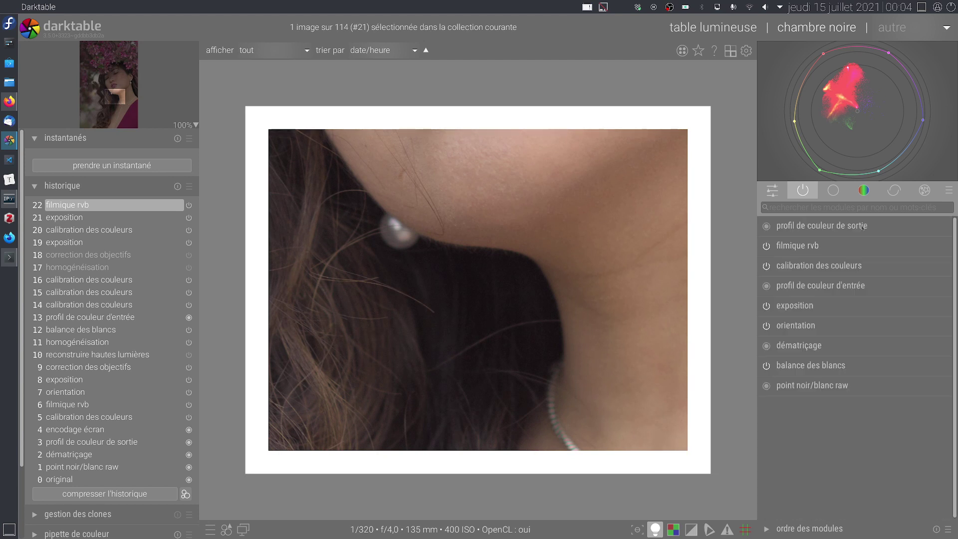
# Step: Try a correction du niveau du noir of about -0,0071 in the exposition module, and undo it
pyautogui.click(824, 312)
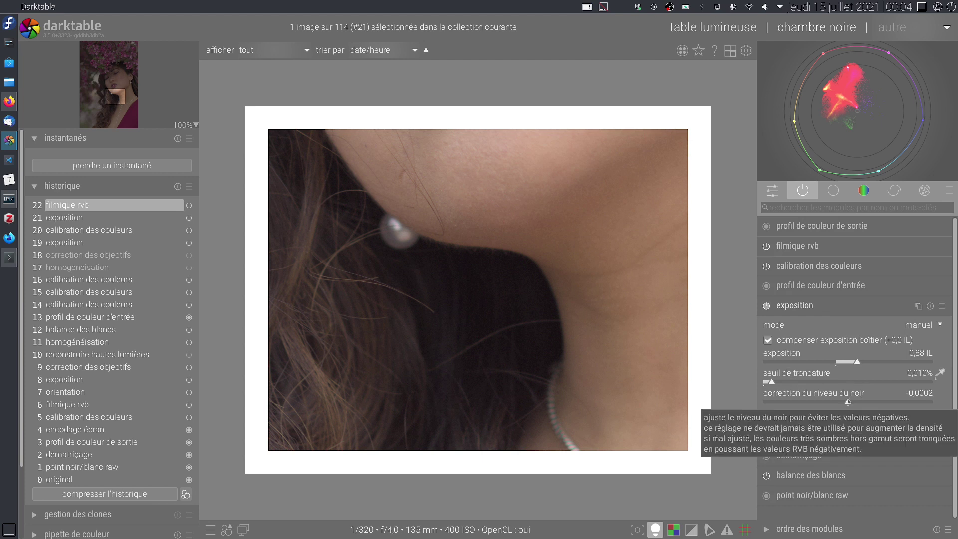
pyautogui.moveTo(847, 402); pyautogui.dragTo(842, 402)
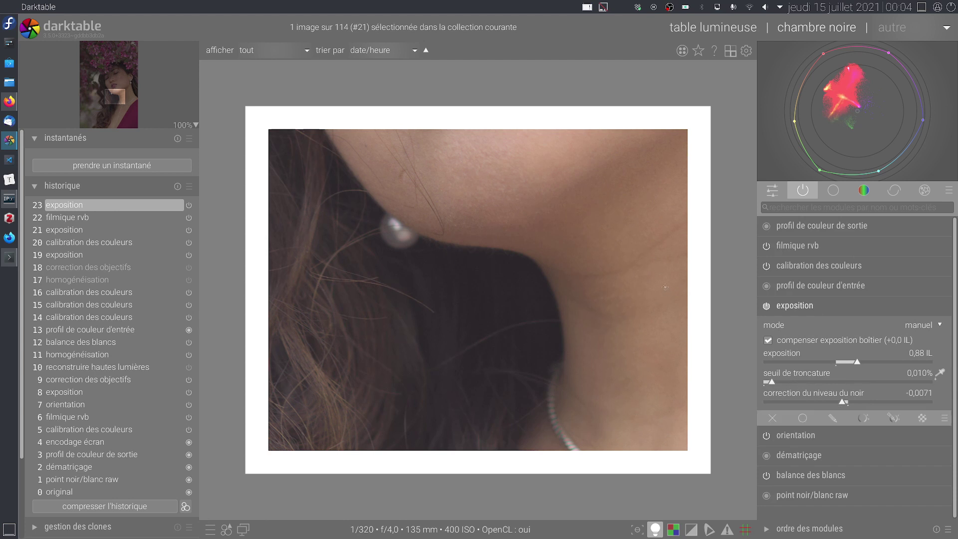
pyautogui.hotkey('ctrl', 'z')
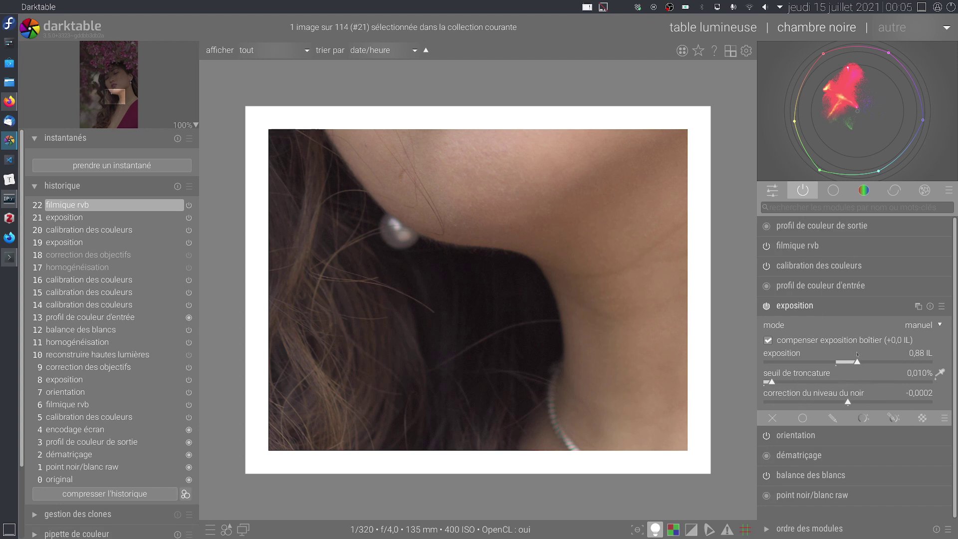
# Step: Set exposition relative du noir to about -9,36 IL in filmique rvb, and switch the vectorscope to the histogram
pyautogui.click(840, 246)
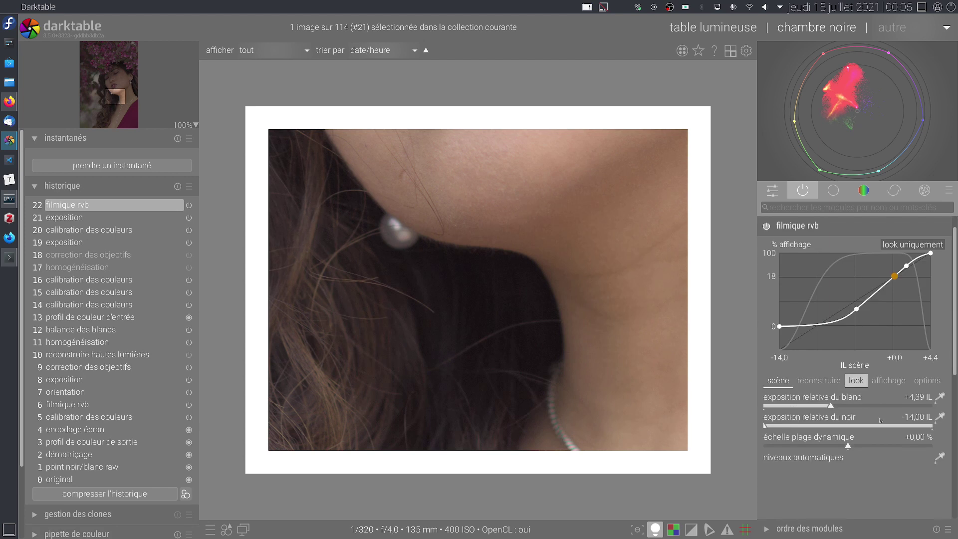
pyautogui.click(783, 427)
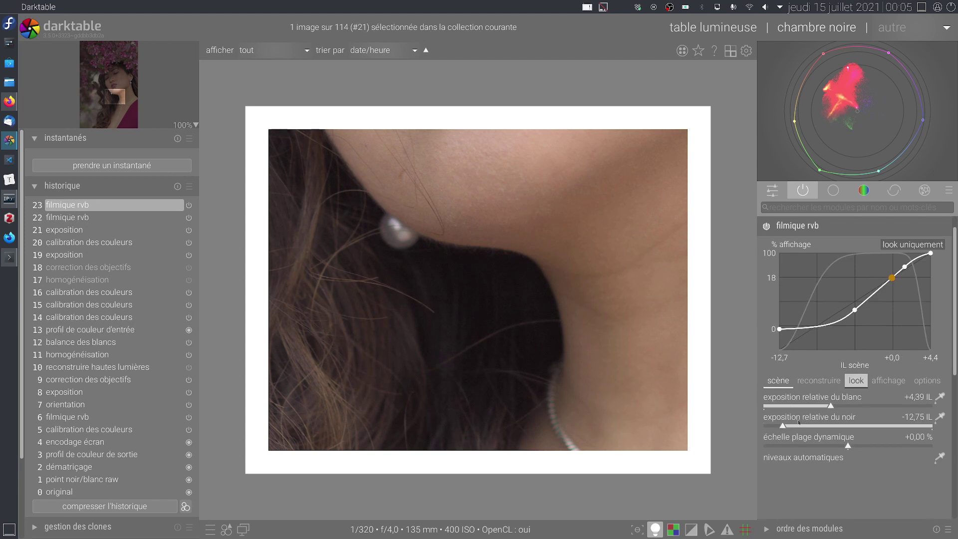
pyautogui.moveTo(798, 422); pyautogui.dragTo(835, 427)
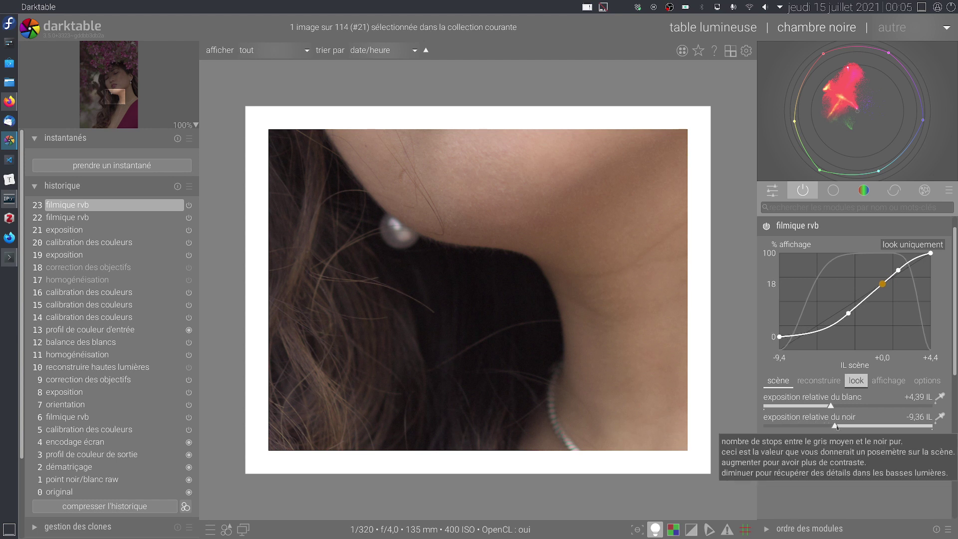
pyautogui.click(890, 51)
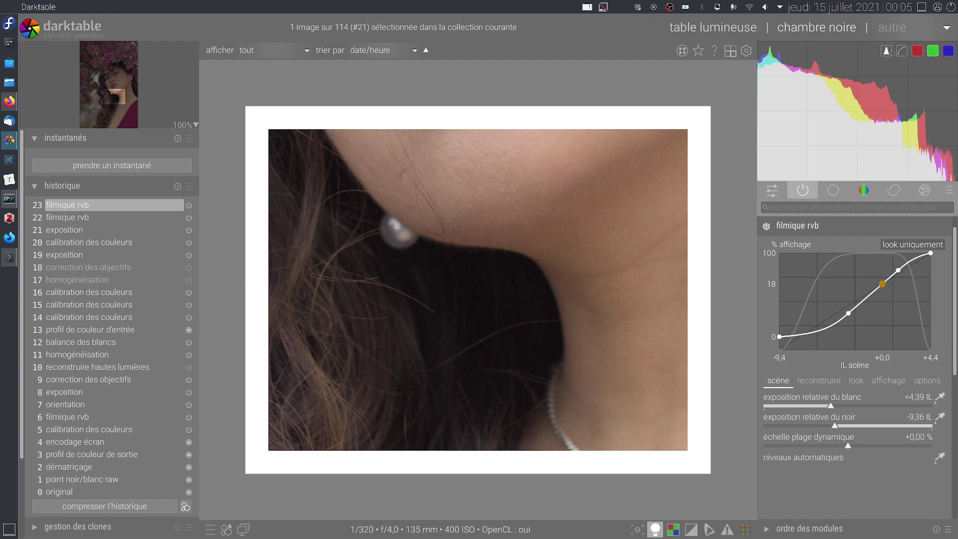
# Step: Compare the vectorscope and waveform with the histogram, return to the histogram, and set it to a linear scale
pyautogui.click(891, 51)
pyautogui.click(890, 51)
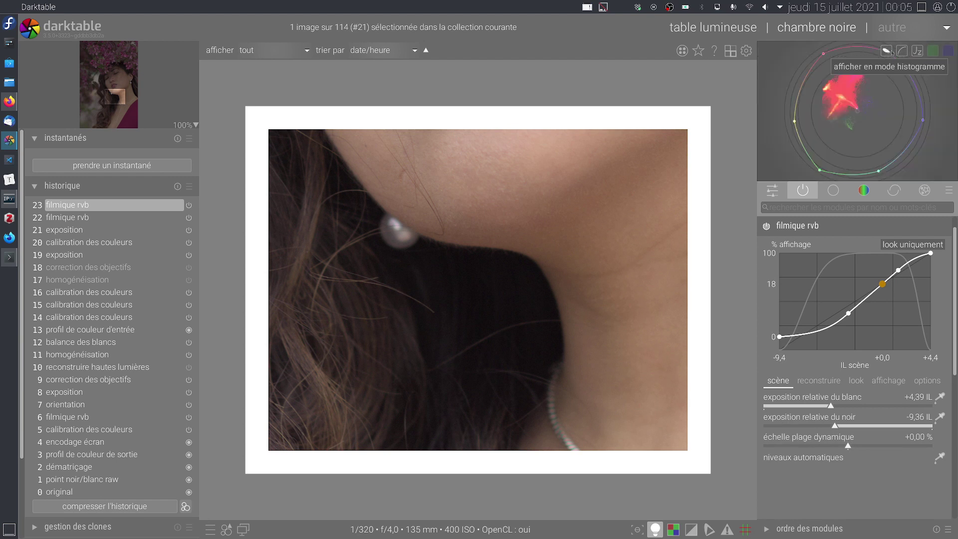
pyautogui.click(890, 52)
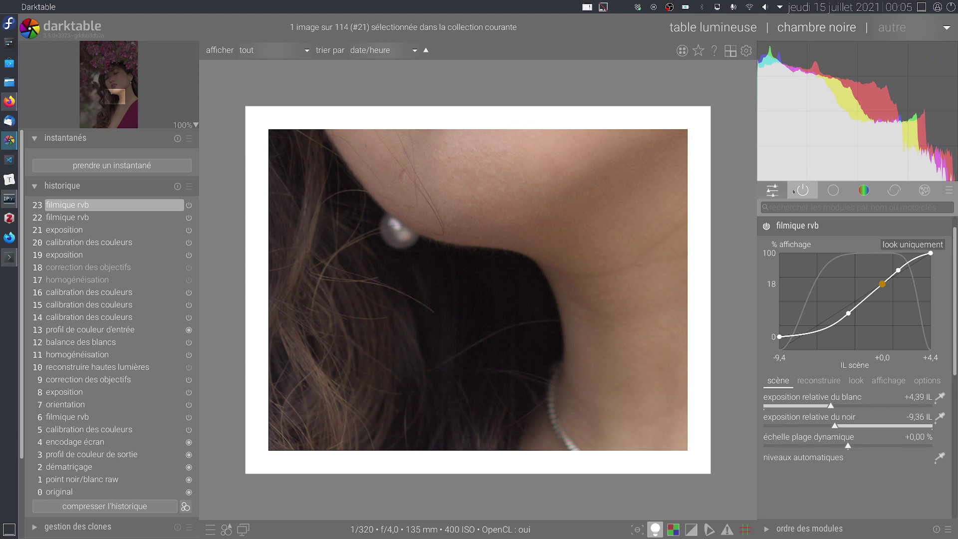
pyautogui.moveTo(888, 55)
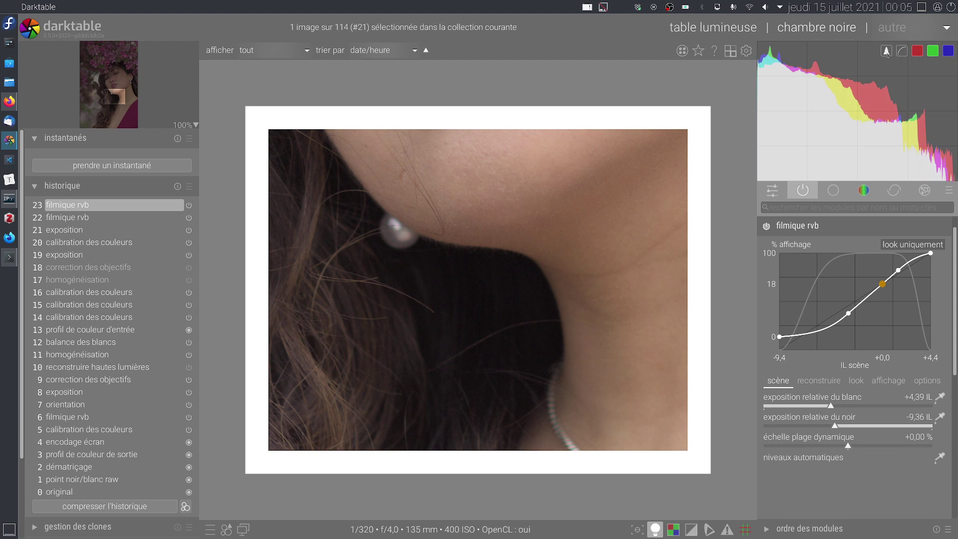
pyautogui.click(886, 53)
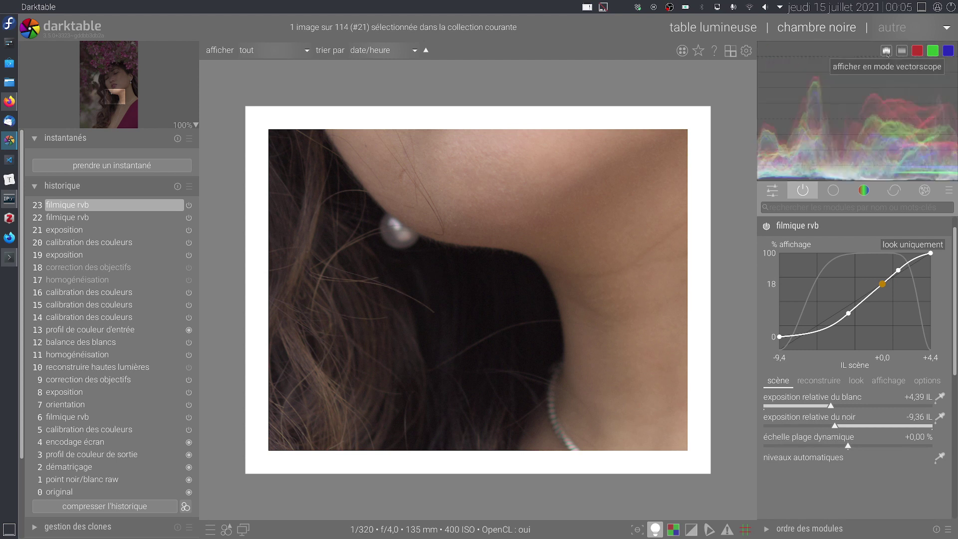
pyautogui.click(886, 53)
pyautogui.click(886, 52)
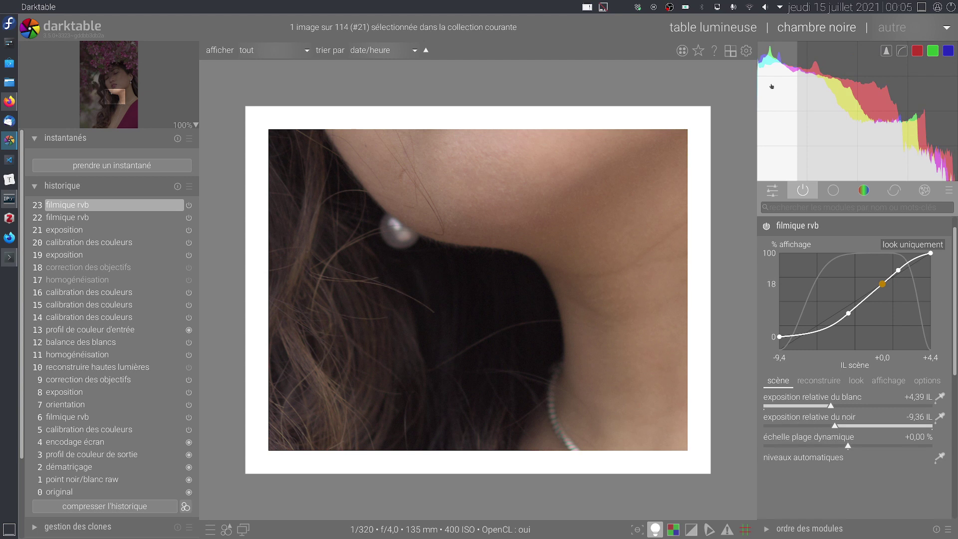
pyautogui.click(901, 50)
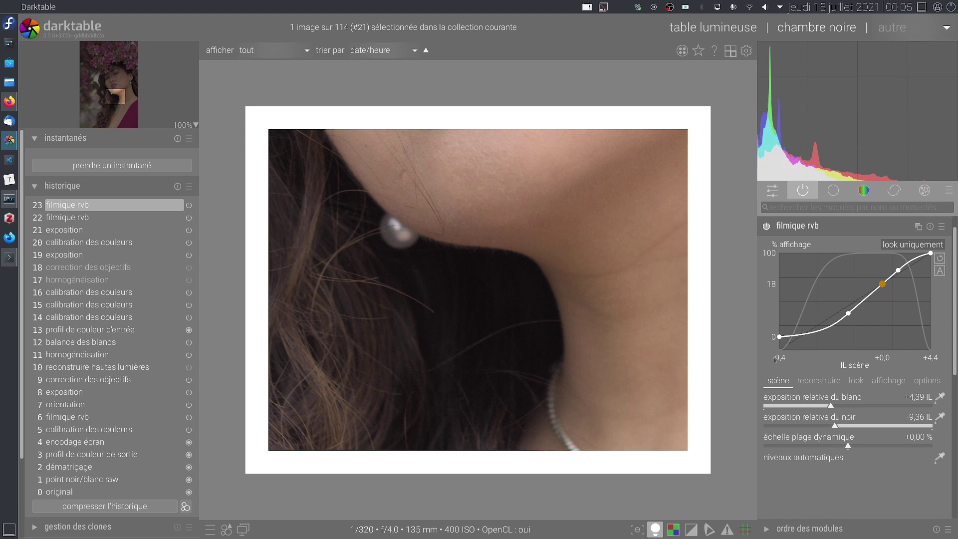
# Step: Try raising exposition relative du noir in filmique rvb through -6,23 and -5,04 to -4,04 IL
pyautogui.click(883, 423)
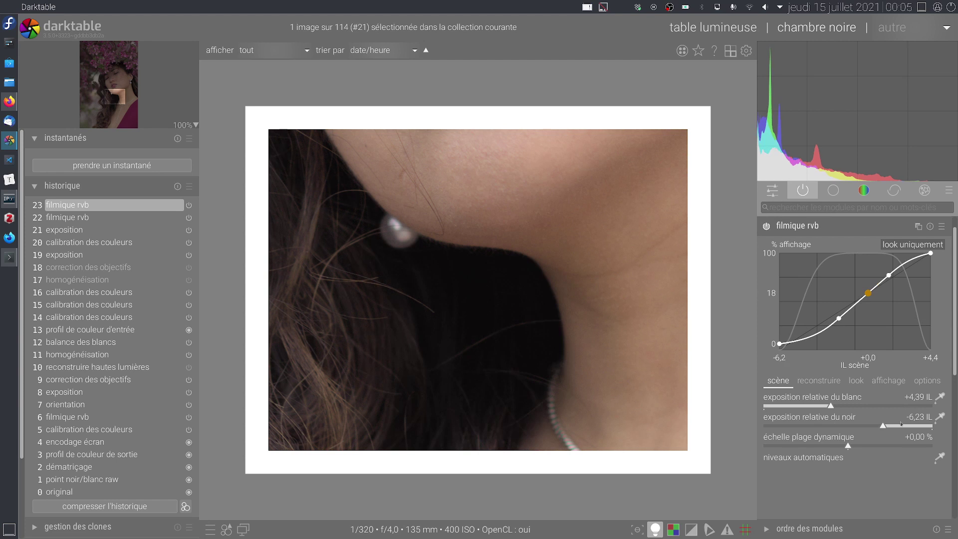
pyautogui.click(901, 424)
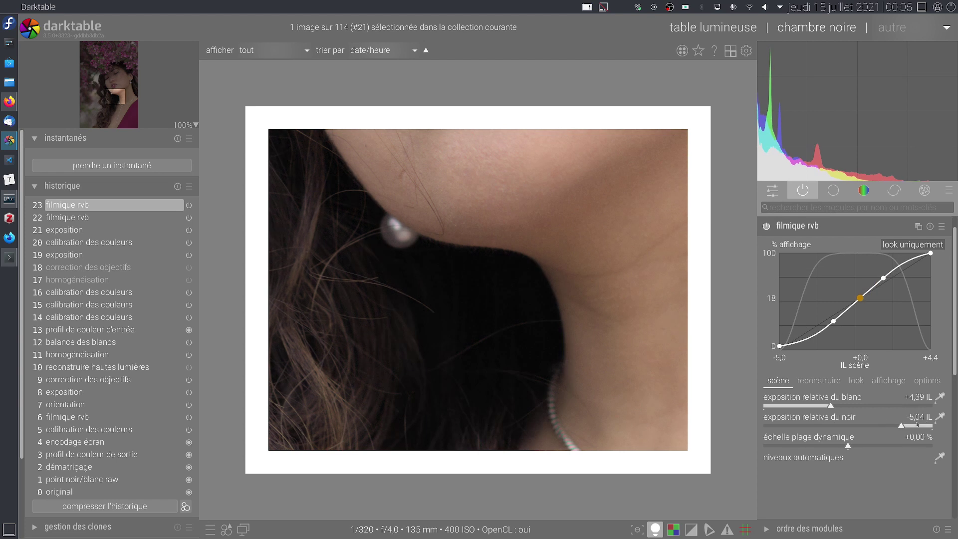
pyautogui.click(917, 424)
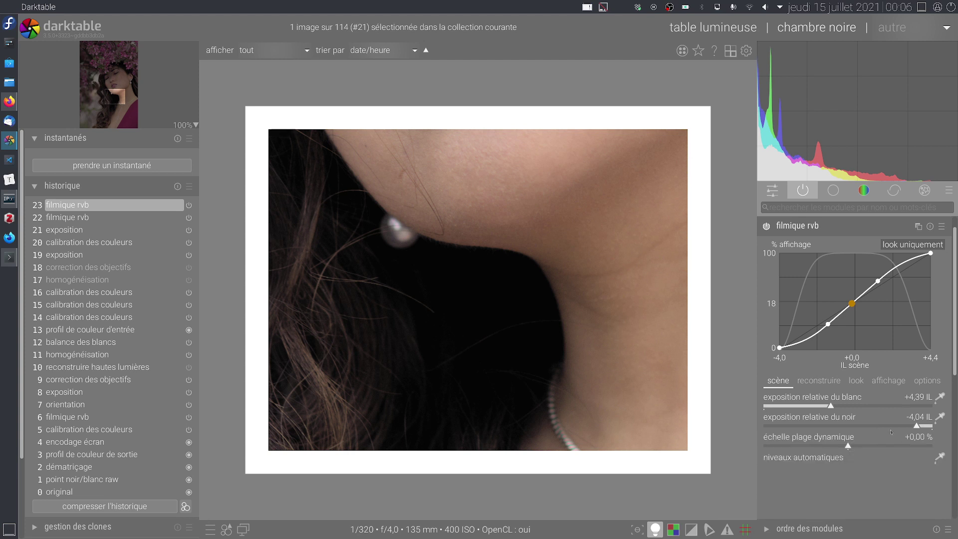
# Step: Lower exposition relative du noir in filmique rvb to about -10,27 IL
pyautogui.click(865, 425)
pyautogui.click(843, 428)
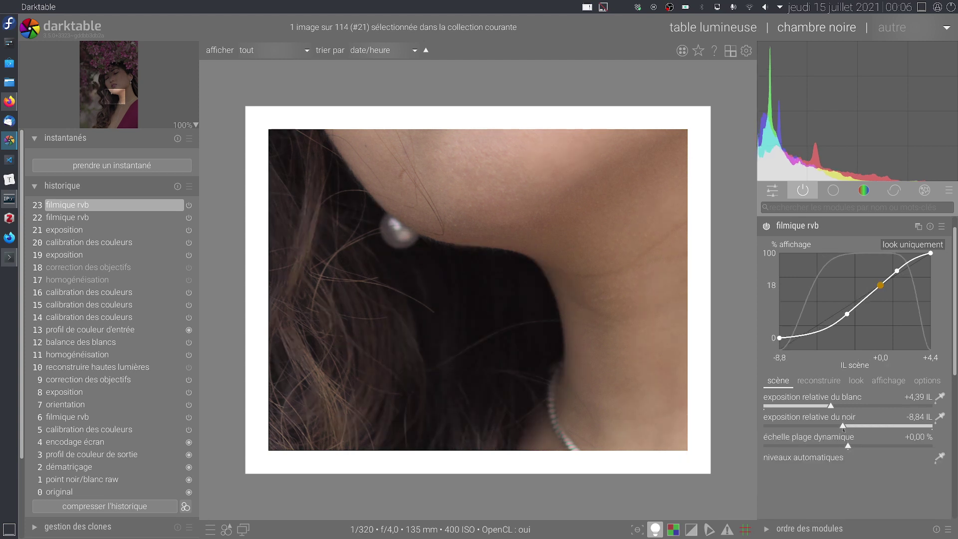
pyautogui.click(821, 430)
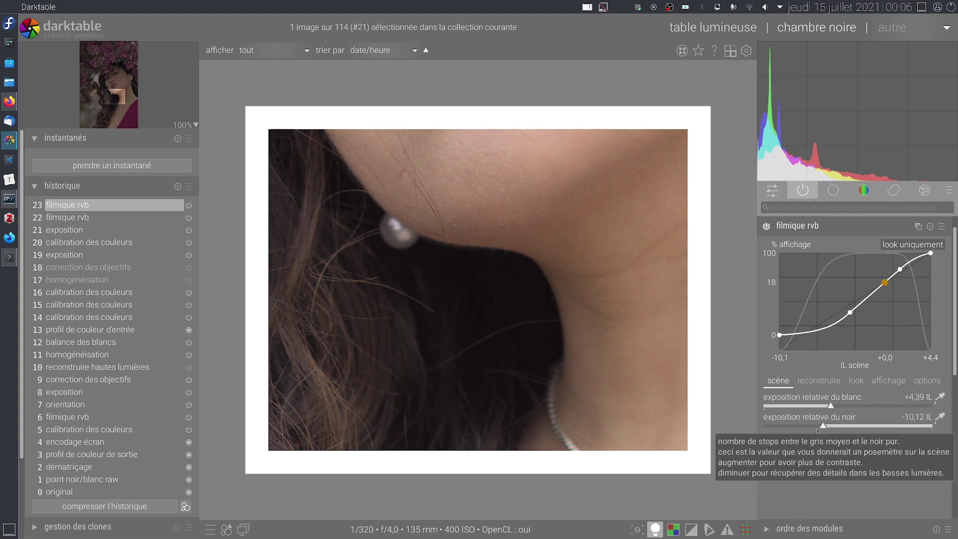
pyautogui.click(806, 426)
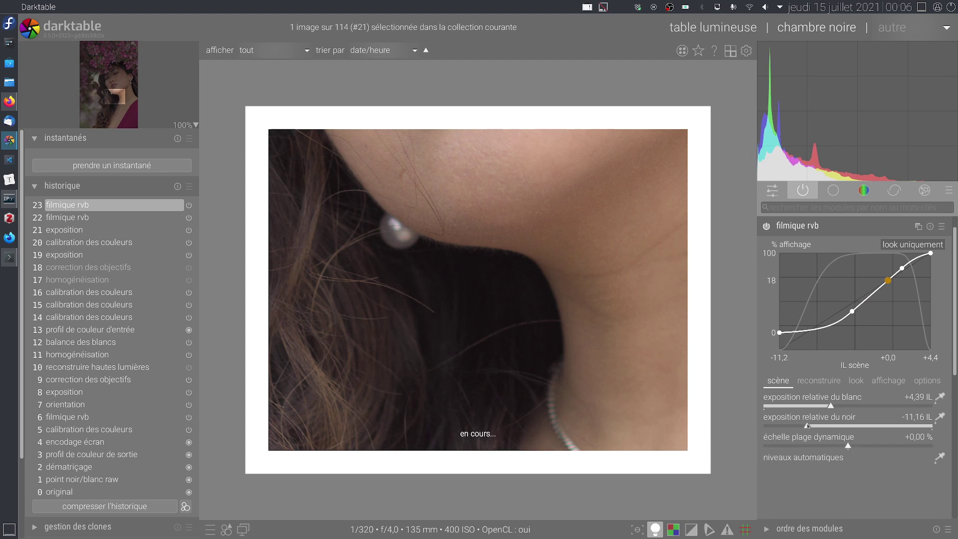
pyautogui.click(821, 426)
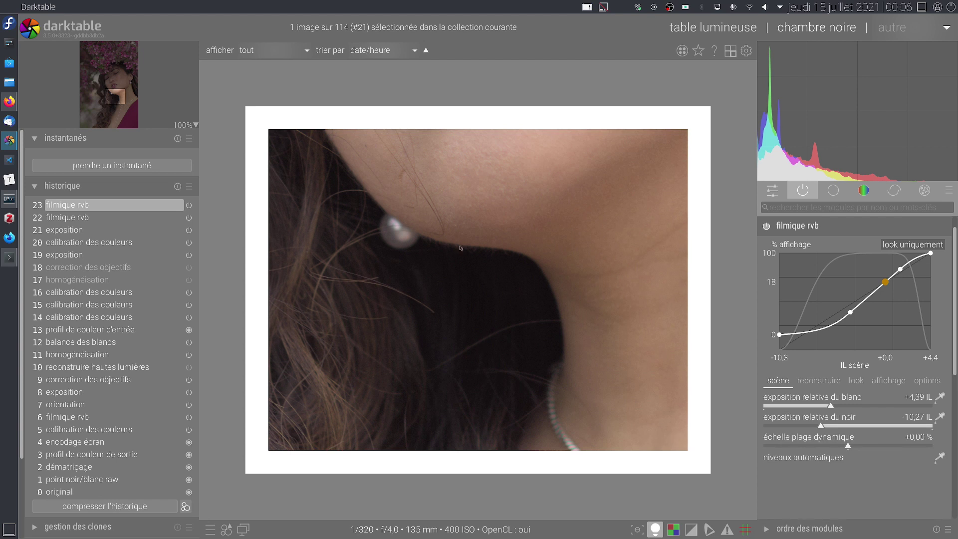
# Step: Collapse the instantanés module and display the whole portrait at the small 9 % zoom
pyautogui.scroll(-3, 468, 302)
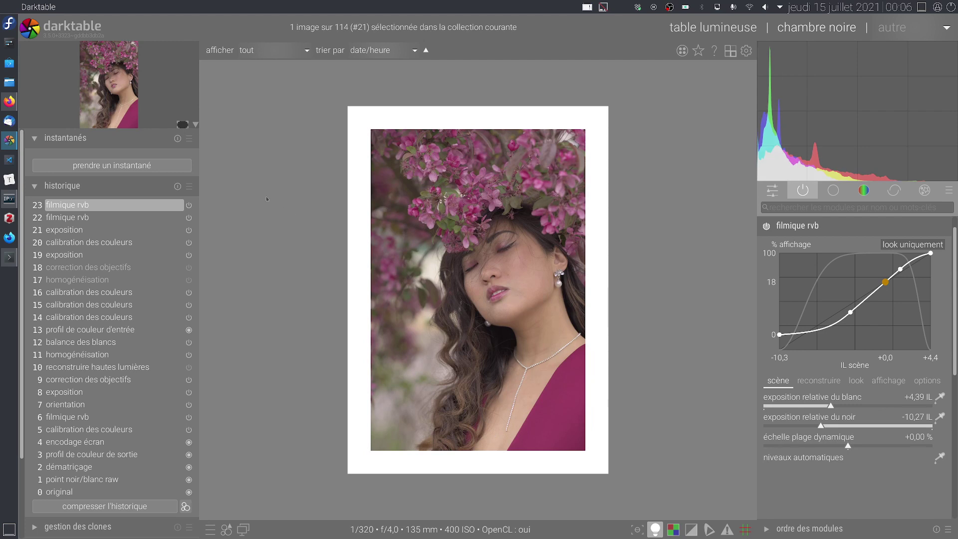
pyautogui.click(195, 132)
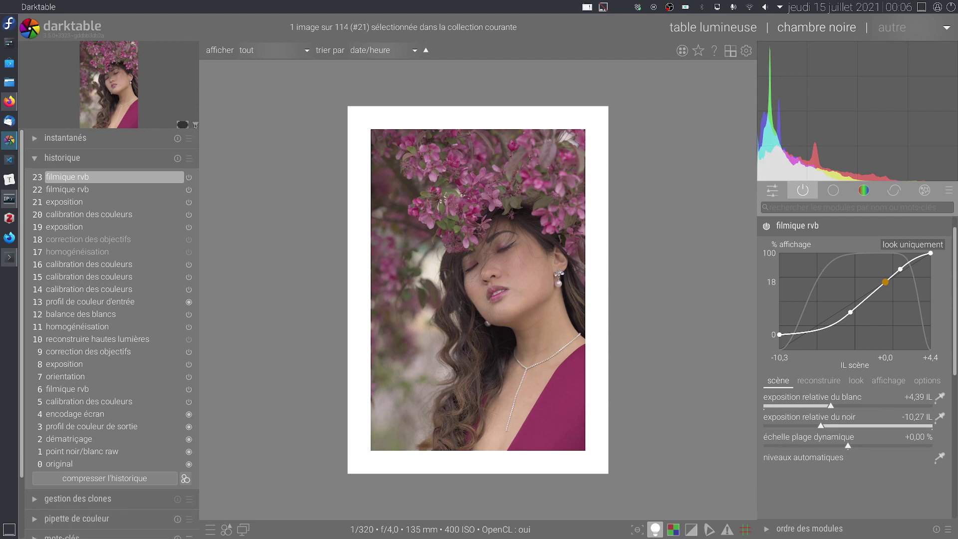
pyautogui.click(195, 124)
pyautogui.click(217, 131)
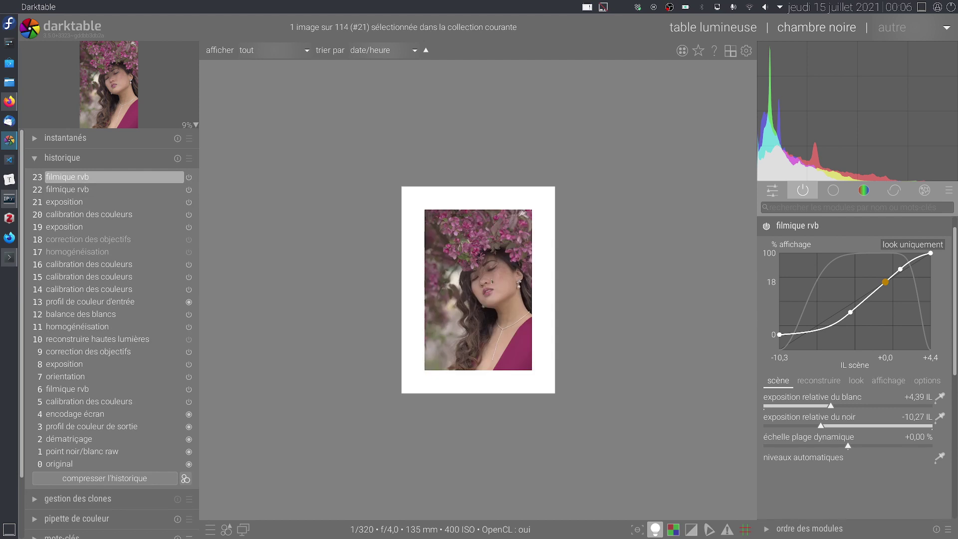
# Step: In the look settings of filmique rvb, set contraste to 1,650 after comparing values between about 1,420 and 1,897
pyautogui.click(856, 380)
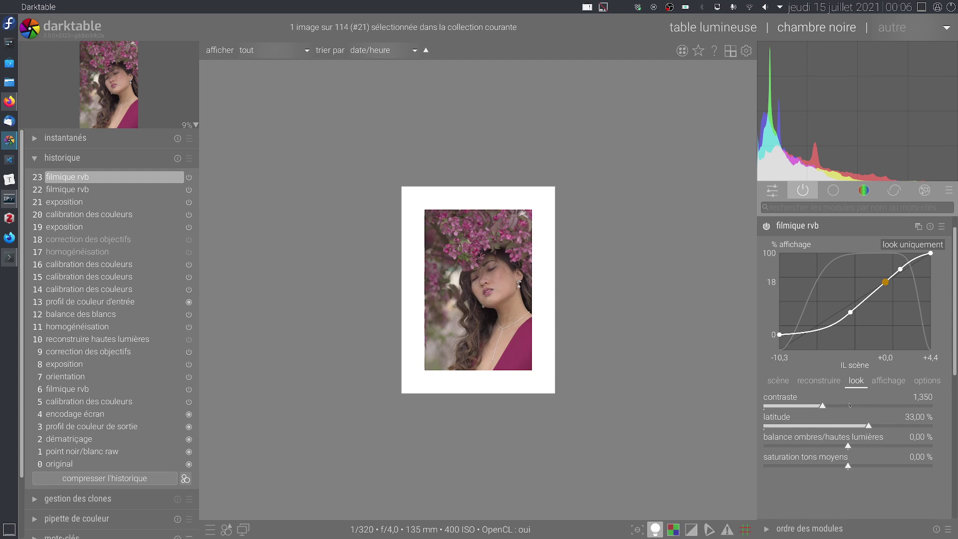
pyautogui.click(849, 405)
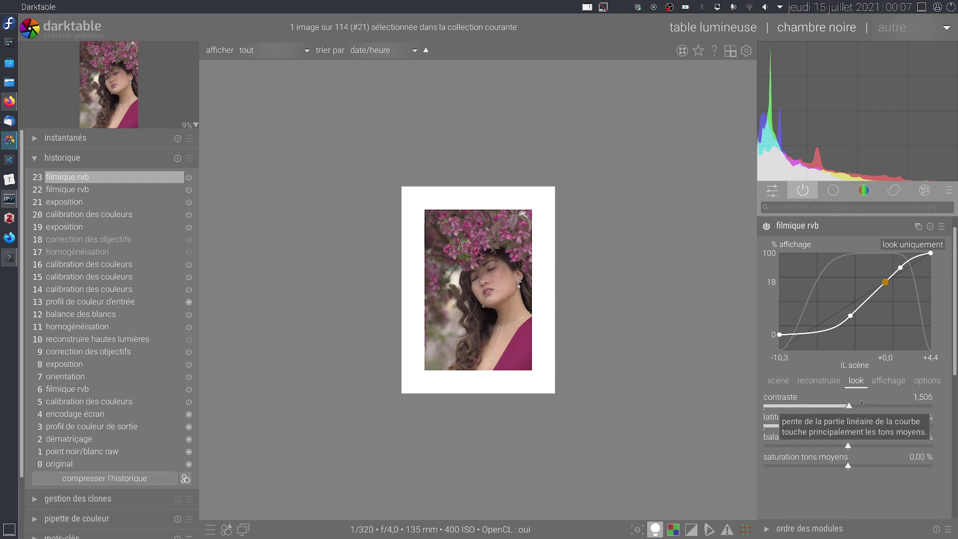
pyautogui.click(860, 403)
pyautogui.click(873, 404)
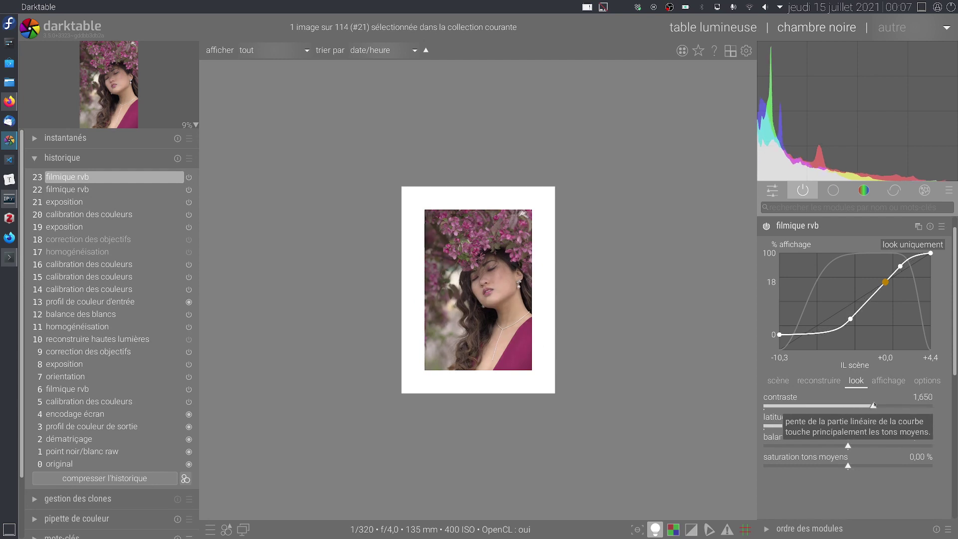
pyautogui.click(888, 405)
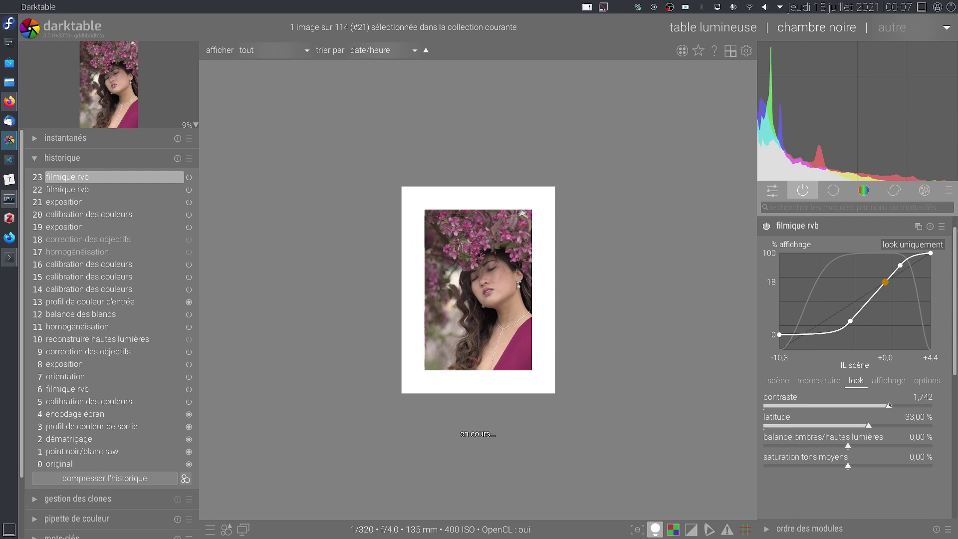
pyautogui.click(877, 405)
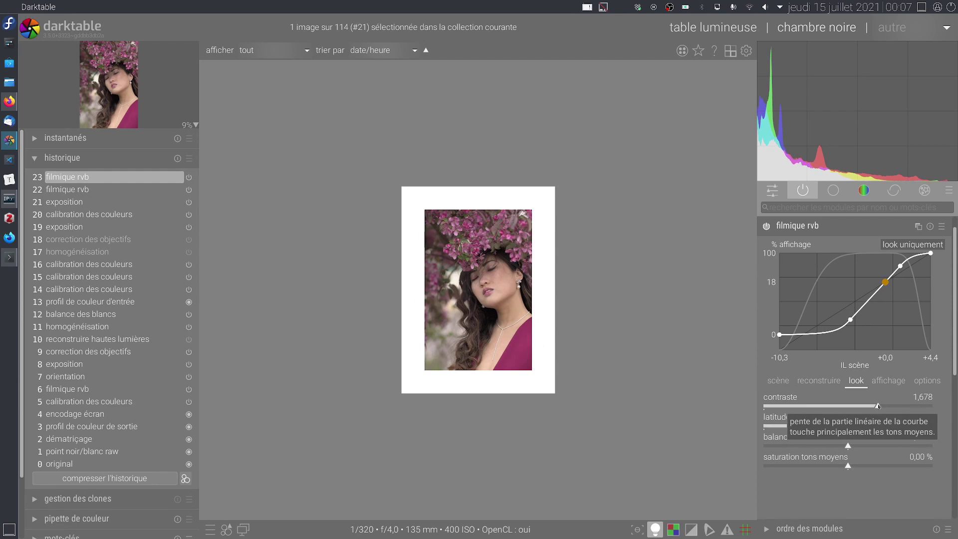
pyautogui.click(874, 406)
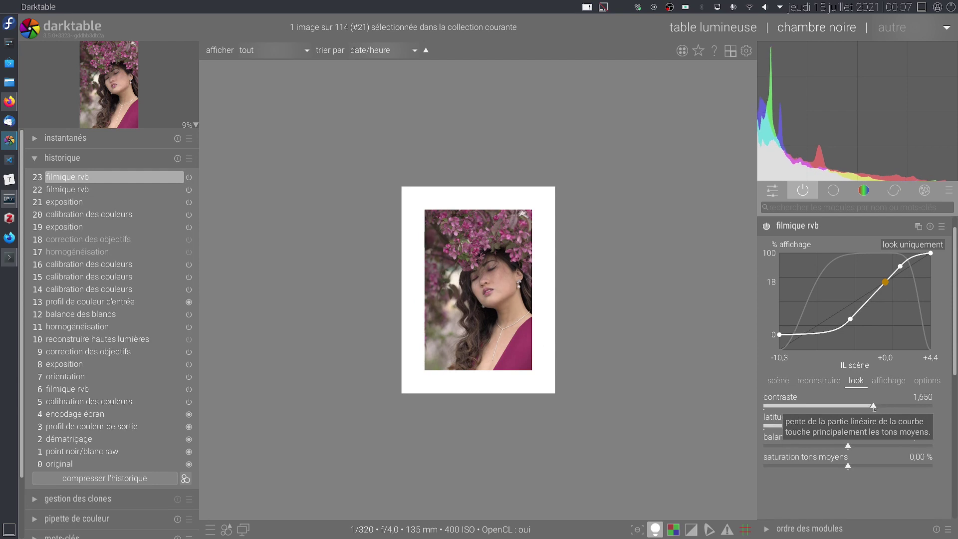
pyautogui.click(886, 406)
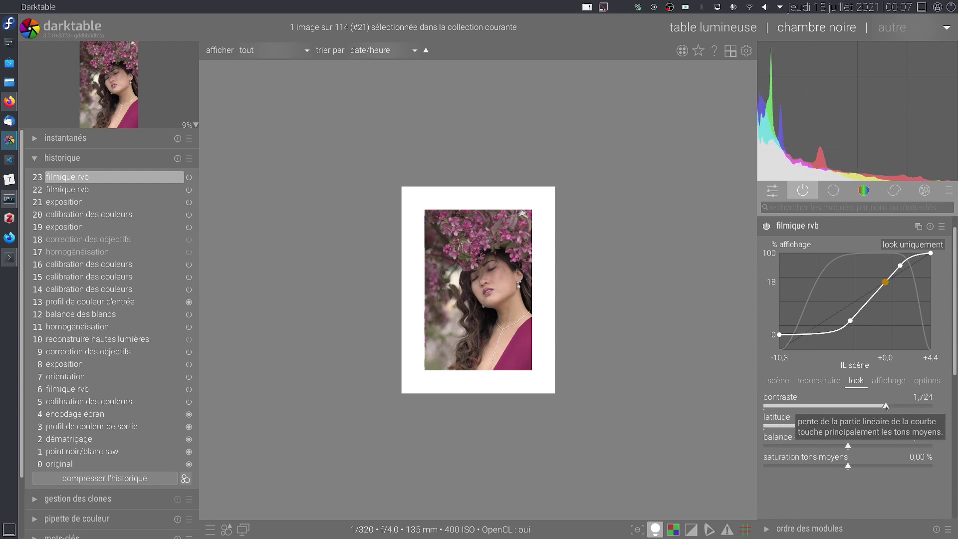
pyautogui.click(881, 407)
pyautogui.click(879, 408)
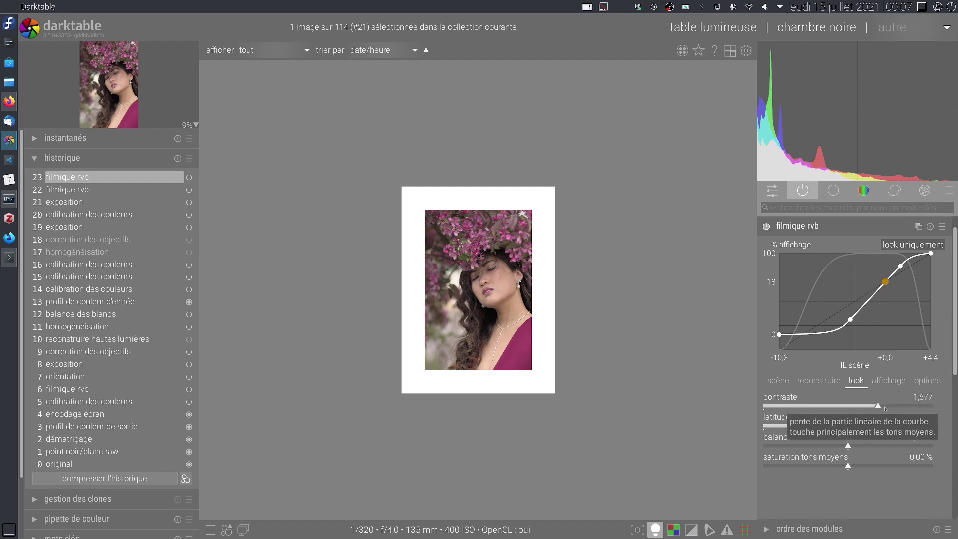
pyautogui.click(915, 402)
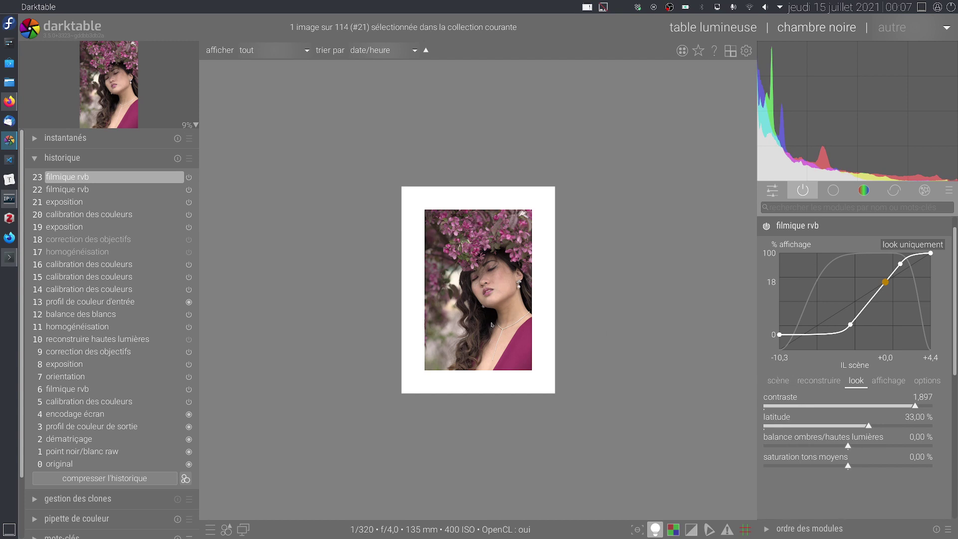
pyautogui.click(834, 405)
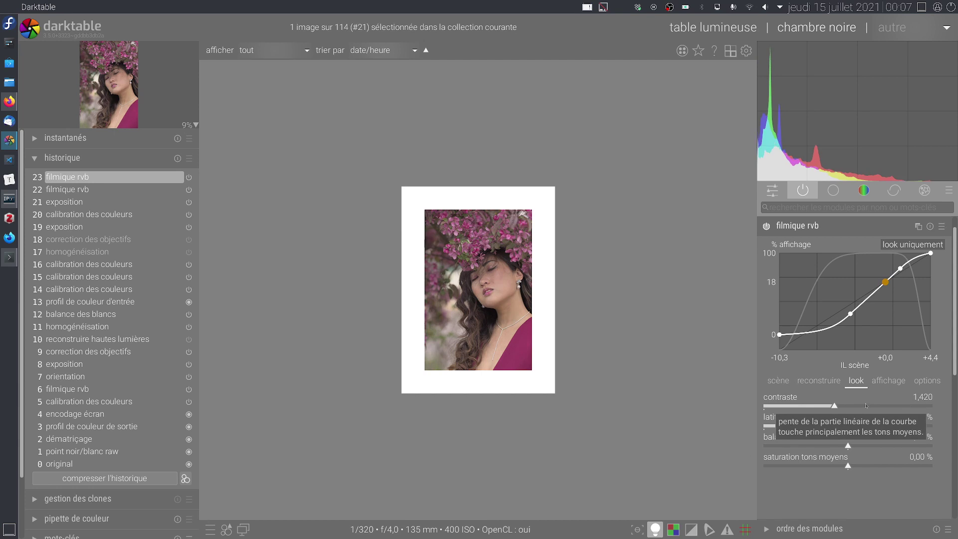
pyautogui.click(865, 405)
pyautogui.click(873, 406)
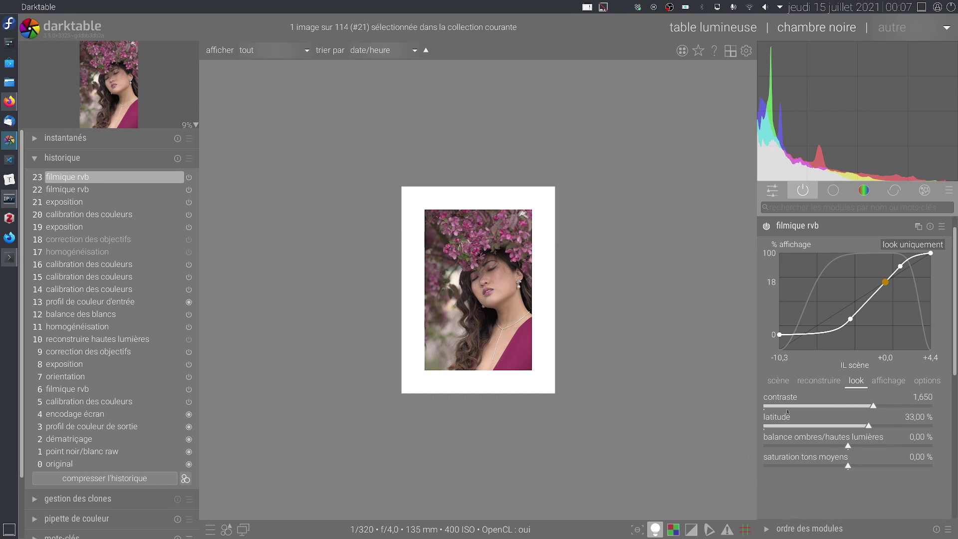
# Step: Collapse the filmique rvb and exposition modules and fit the whole portrait to the view
pyautogui.moveTo(793, 288)
pyautogui.click(836, 227)
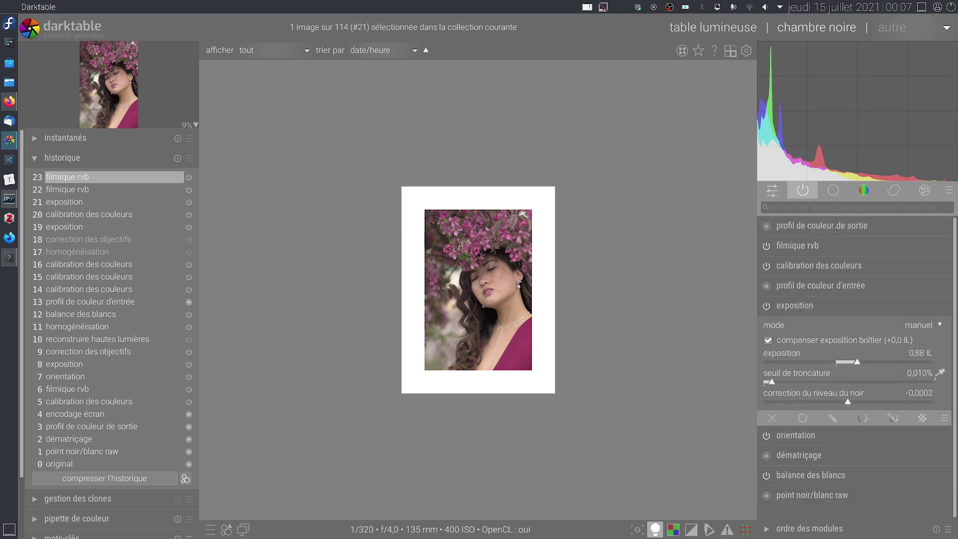
pyautogui.middleClick(451, 254)
pyautogui.middleClick(448, 227)
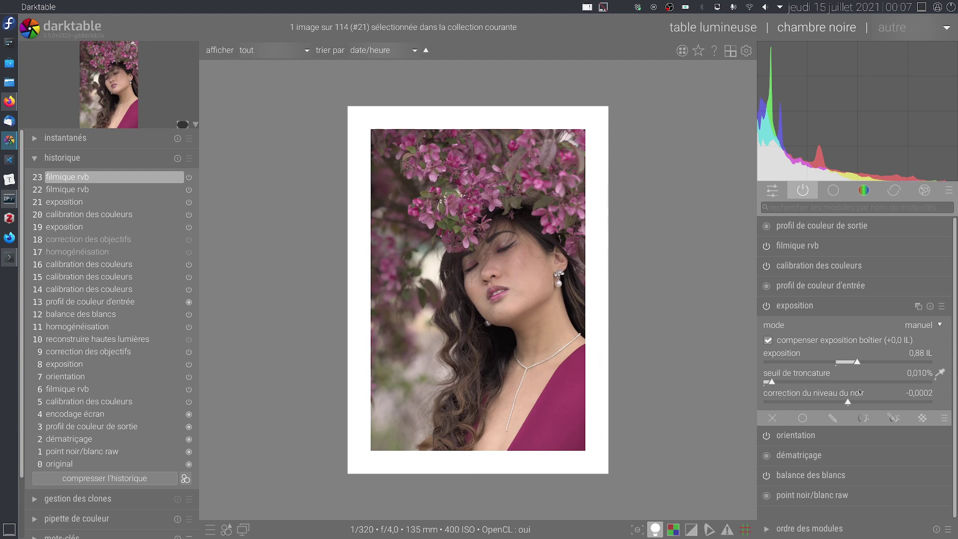
pyautogui.click(835, 307)
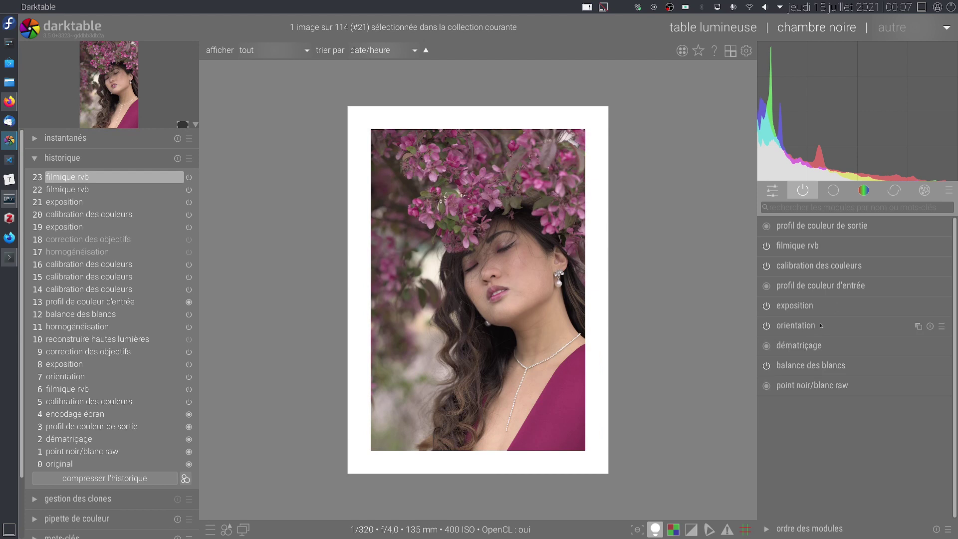
# Step: Search the processing modules for "corr"
pyautogui.click(840, 190)
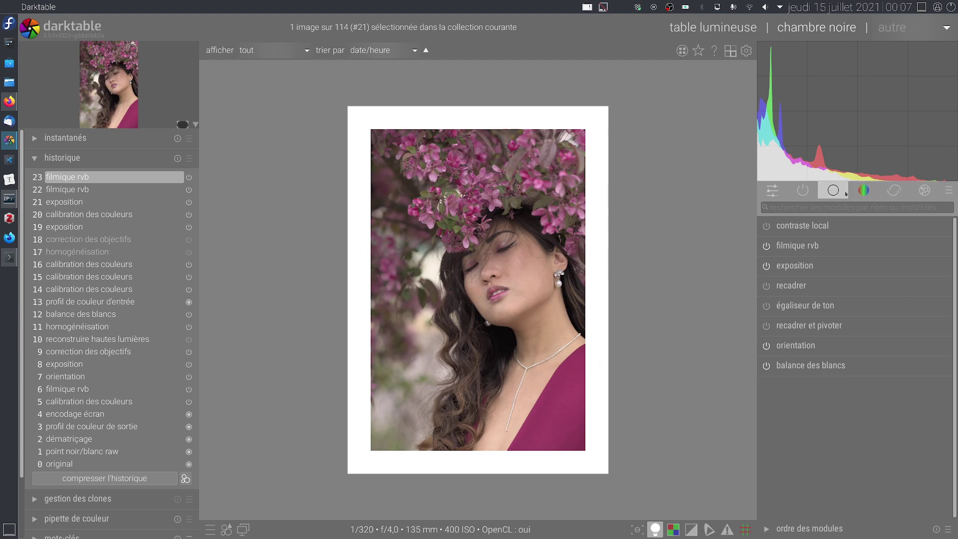
pyautogui.click(846, 208)
pyautogui.write('corr')
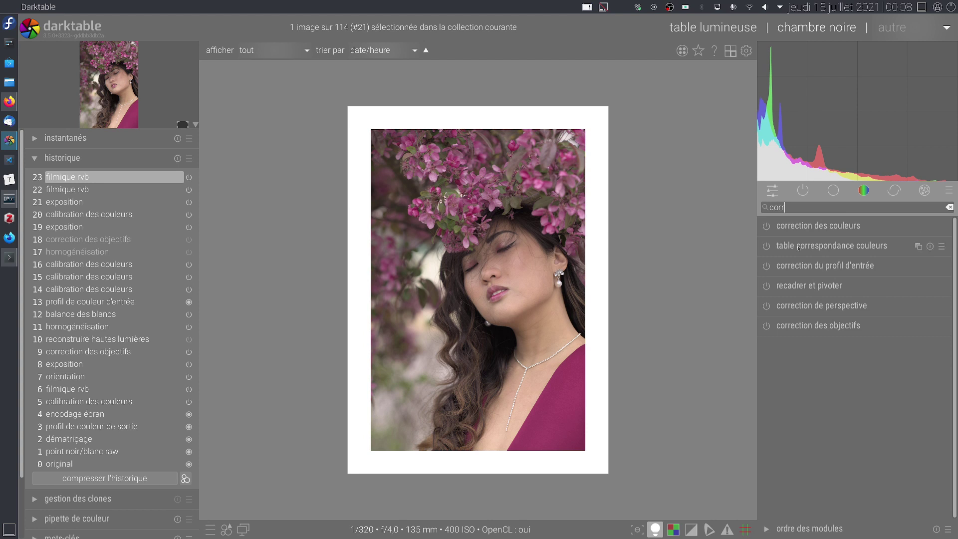
# Step: Expand correction de perspective and try enabling it, leaving its settings at their defaults
pyautogui.click(808, 305)
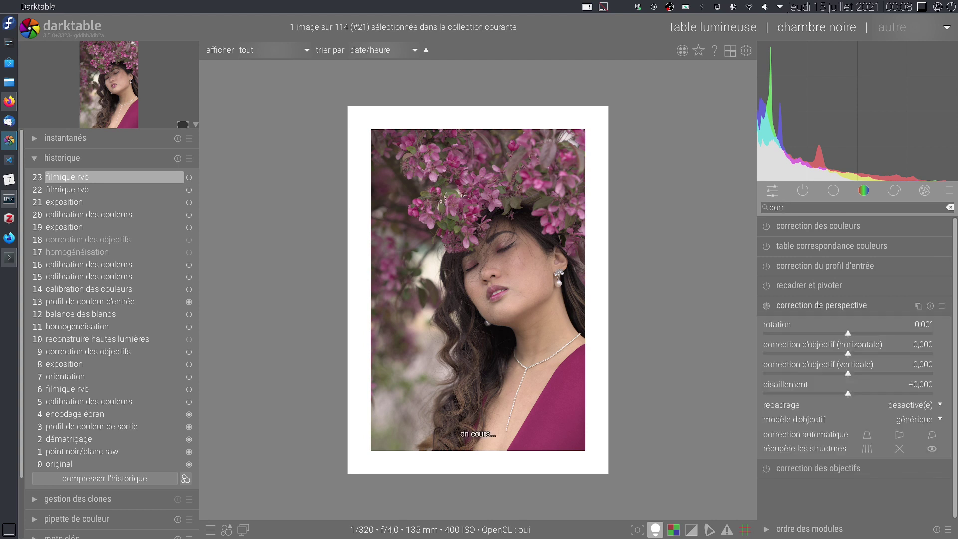
pyautogui.click(766, 305)
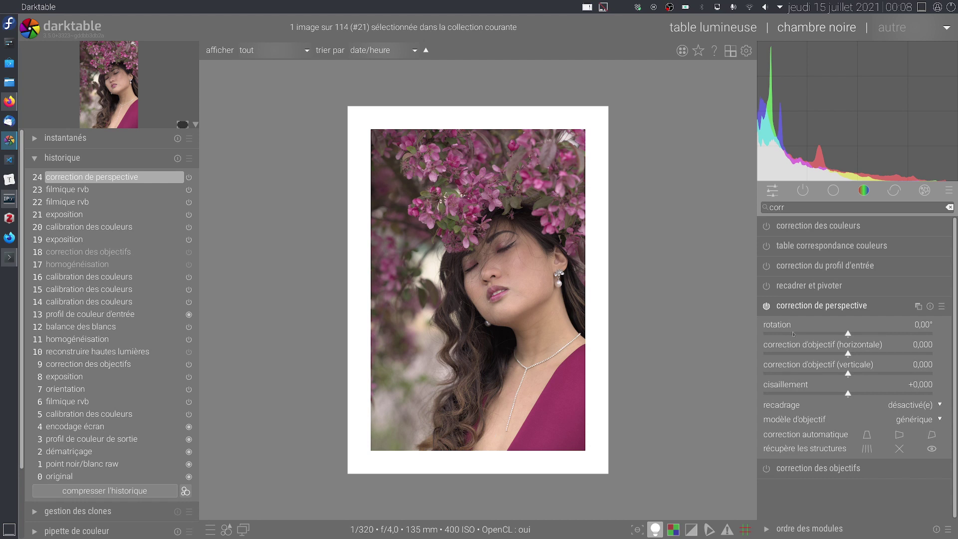
pyautogui.click(766, 305)
# Step: Disable correction de perspective, enable correction des objectifs with its preset Nikon D810 camera and 135 mm lens settings, and collapse the module
pyautogui.click(814, 468)
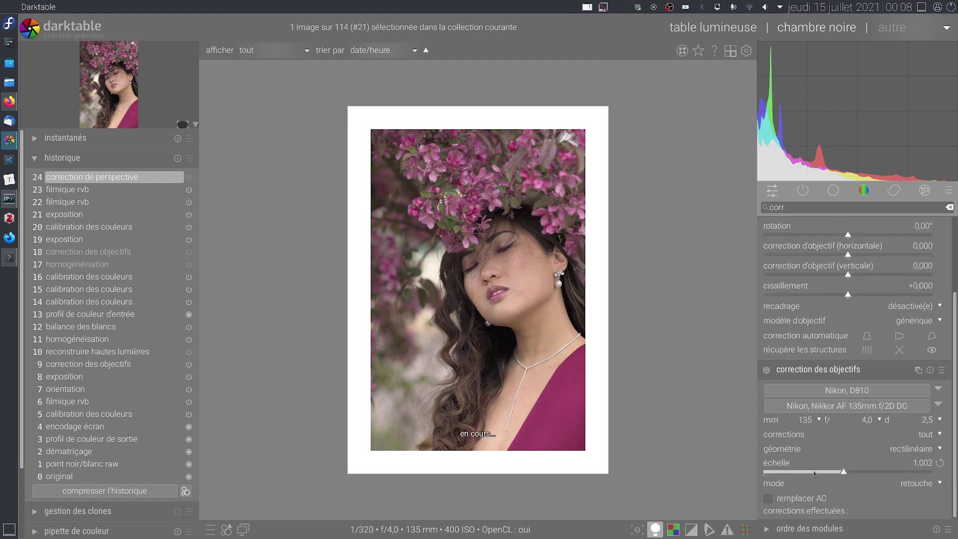
pyautogui.click(766, 370)
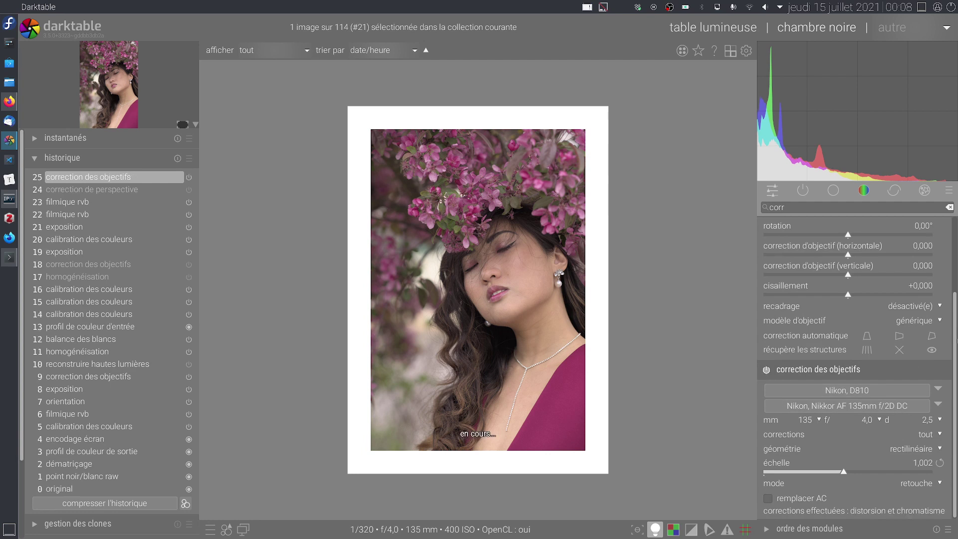
pyautogui.scroll(3, 954, 394)
pyautogui.click(818, 252)
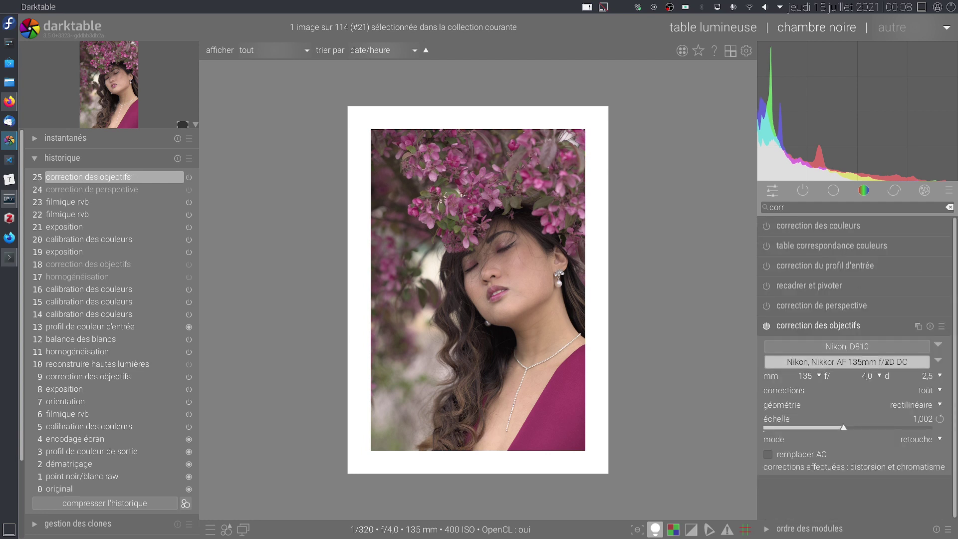
pyautogui.moveTo(886, 363)
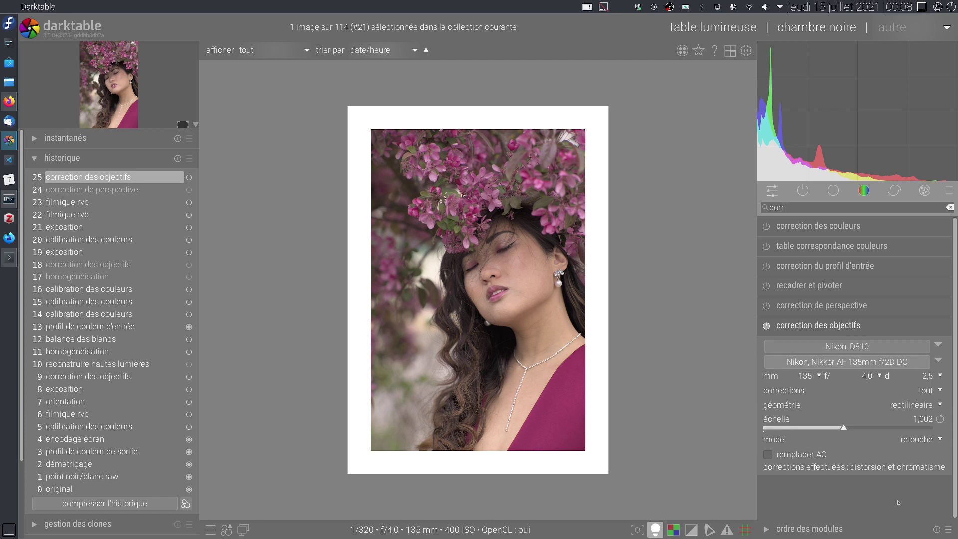
pyautogui.click(890, 325)
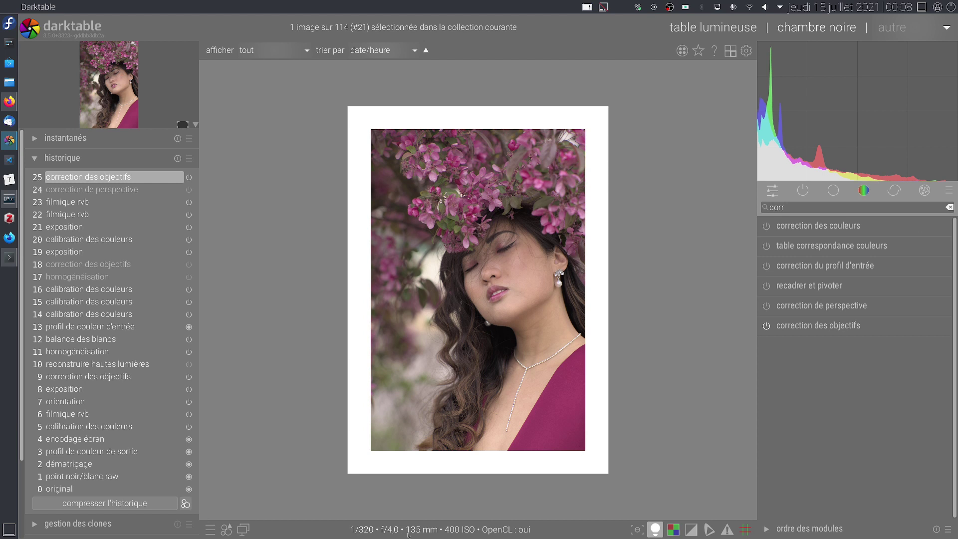
# Step: Search the modules for "aber" and enable aberrations chromatiques while viewing the hair against the bright background at 100%
pyautogui.middleClick(410, 247)
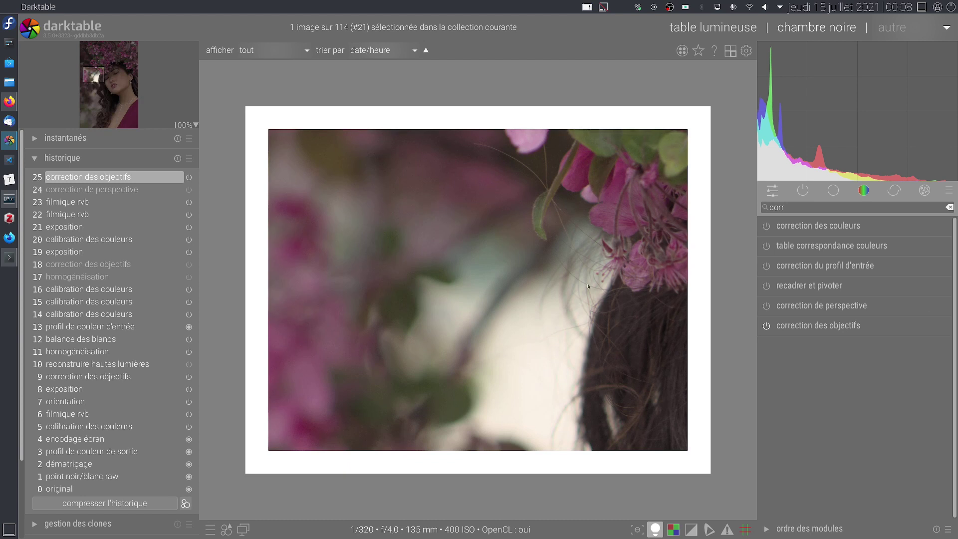
pyautogui.click(806, 206)
pyautogui.write('aber')
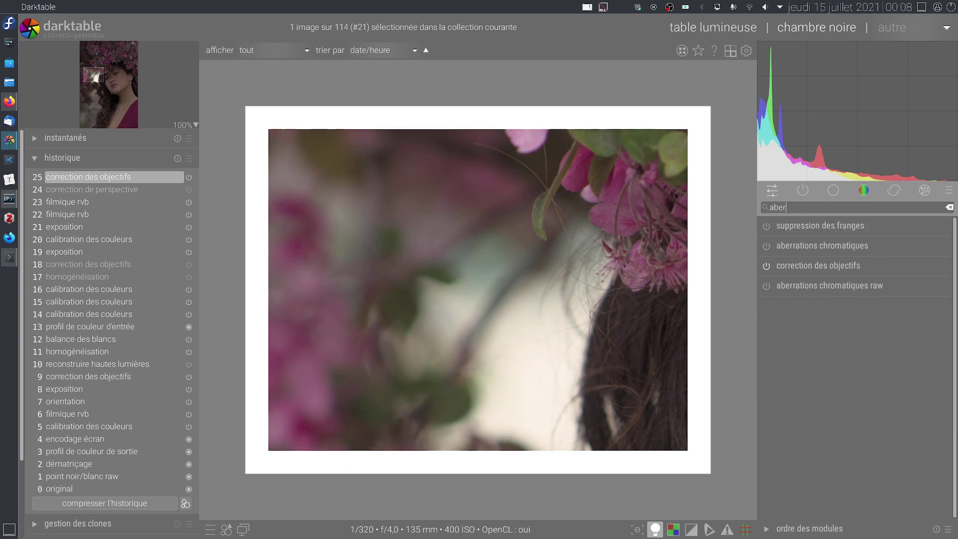
pyautogui.click(810, 246)
pyautogui.click(766, 246)
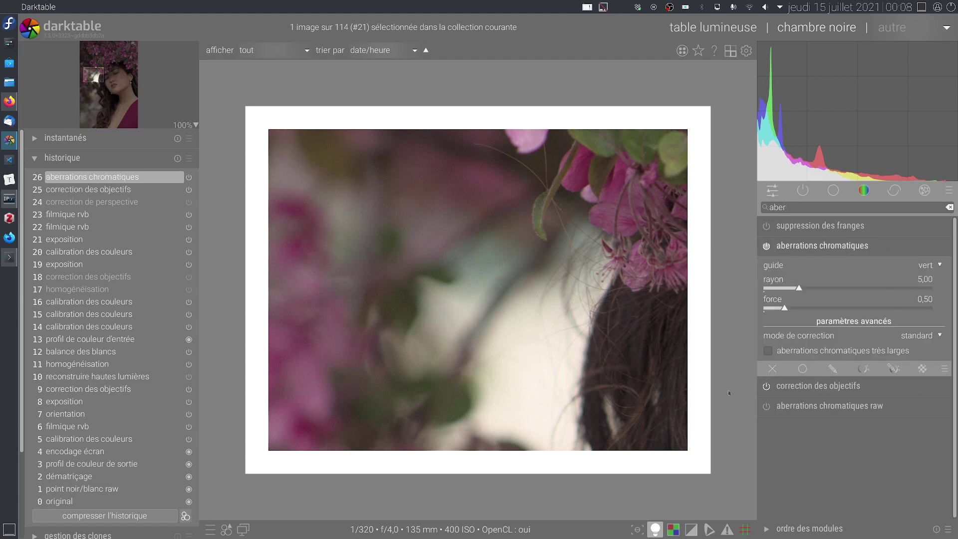
# Step: In aberrations chromatiques, set rayon to 12,27
pyautogui.click(824, 288)
pyautogui.click(867, 287)
pyautogui.click(859, 288)
pyautogui.click(863, 288)
# Step: Raise the force of aberrations chromatiques to 1,55 and fit the whole portrait to the view
pyautogui.click(797, 308)
pyautogui.click(806, 307)
pyautogui.click(809, 307)
pyautogui.press('Up')
pyautogui.press('Up')
pyautogui.press('Up')
pyautogui.press('Up')
pyautogui.press('Up')
pyautogui.press('Up')
pyautogui.press('Up')
pyautogui.press('Up')
pyautogui.press('Up')
pyautogui.middleClick(578, 286)
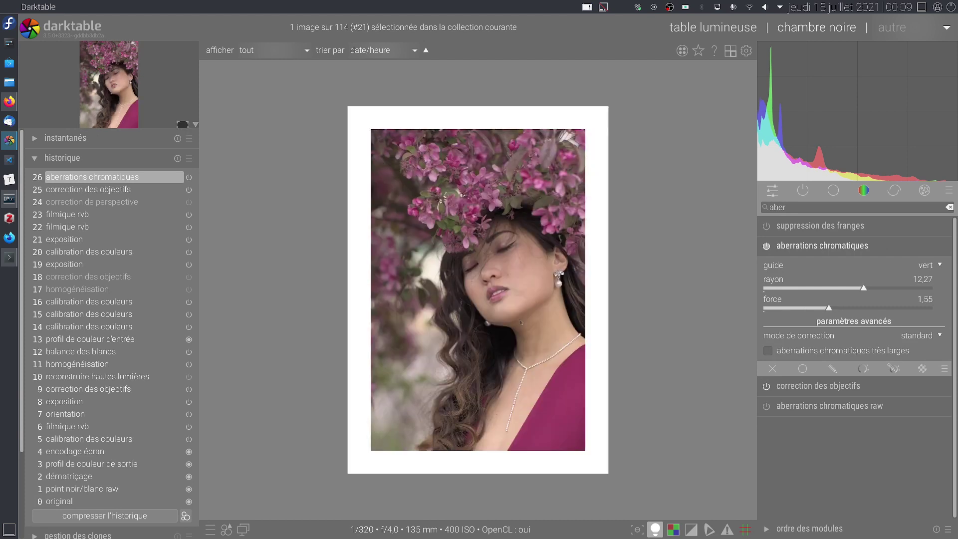
# Step: While checking the lips at 100%, set rayon to 7,47 and force to 1,85 in aberrations chromatiques
pyautogui.middleClick(496, 271)
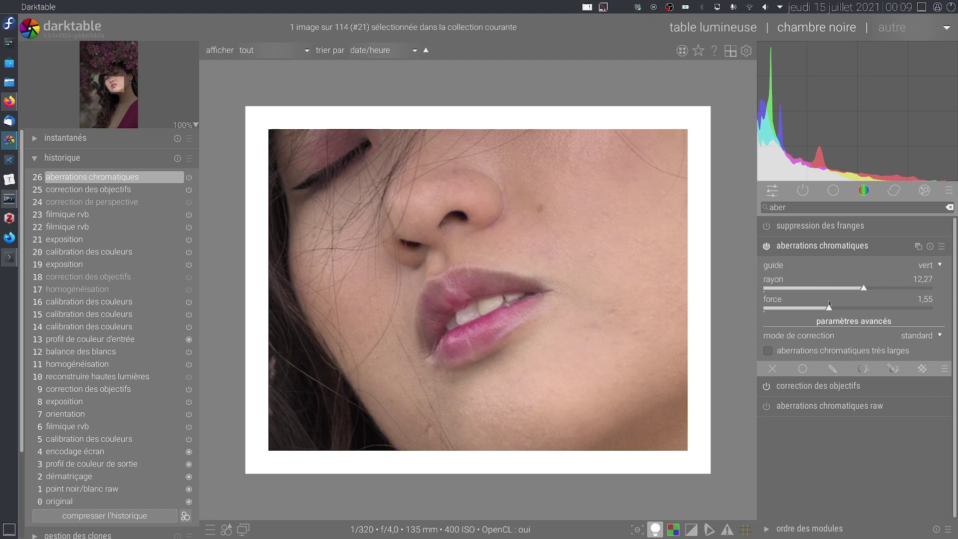
pyautogui.scroll(-5, 829, 305)
pyautogui.moveTo(851, 290); pyautogui.dragTo(818, 284)
pyautogui.click(813, 283)
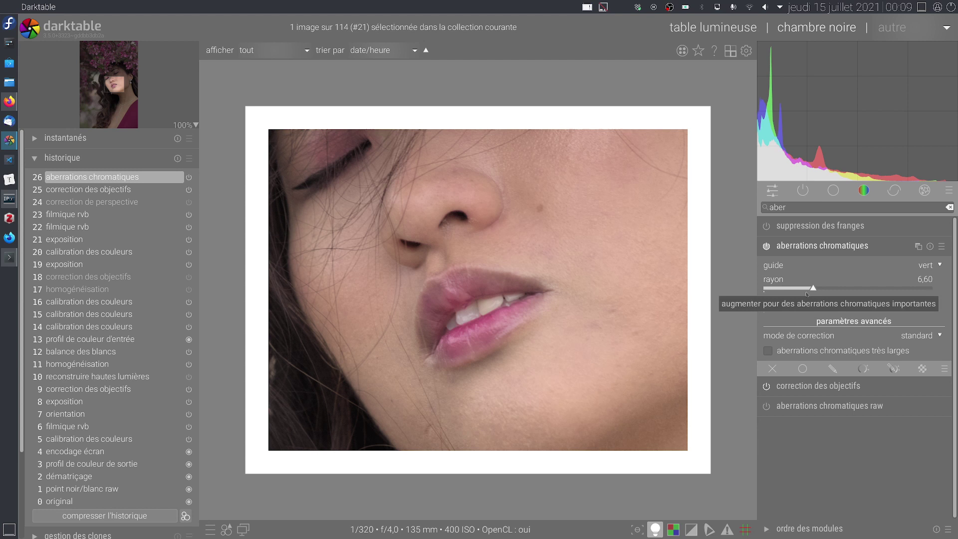
pyautogui.click(842, 300)
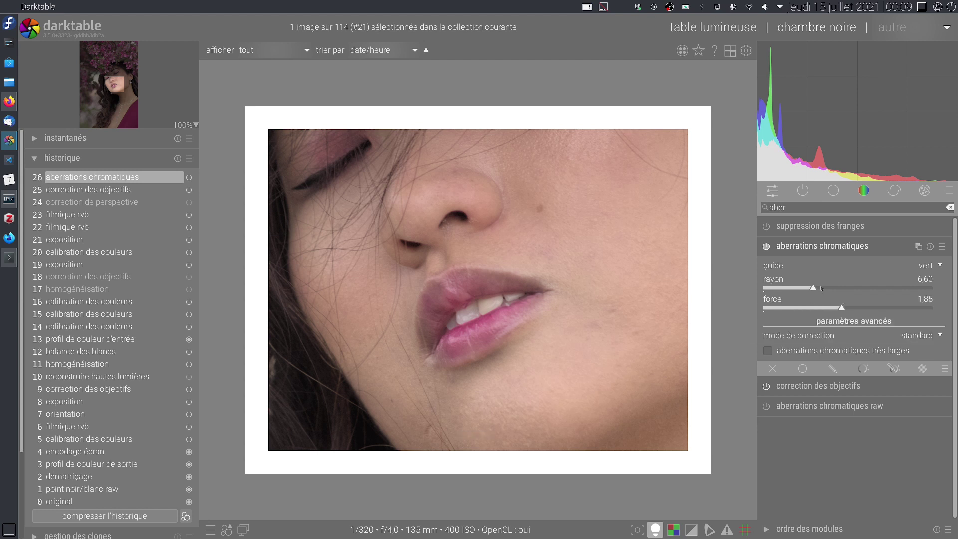
pyautogui.click(821, 288)
pyautogui.click(829, 287)
pyautogui.click(820, 288)
# Step: Inspect the hair against the background, set force to 2,54, enable aberrations chromatiques très larges, and collapse the module
pyautogui.click(95, 78)
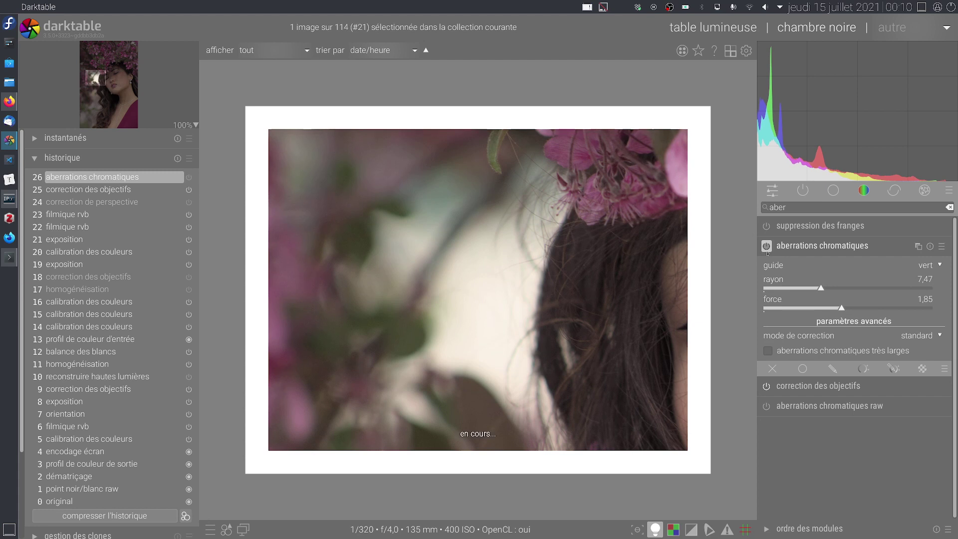
pyautogui.middleClick(543, 183)
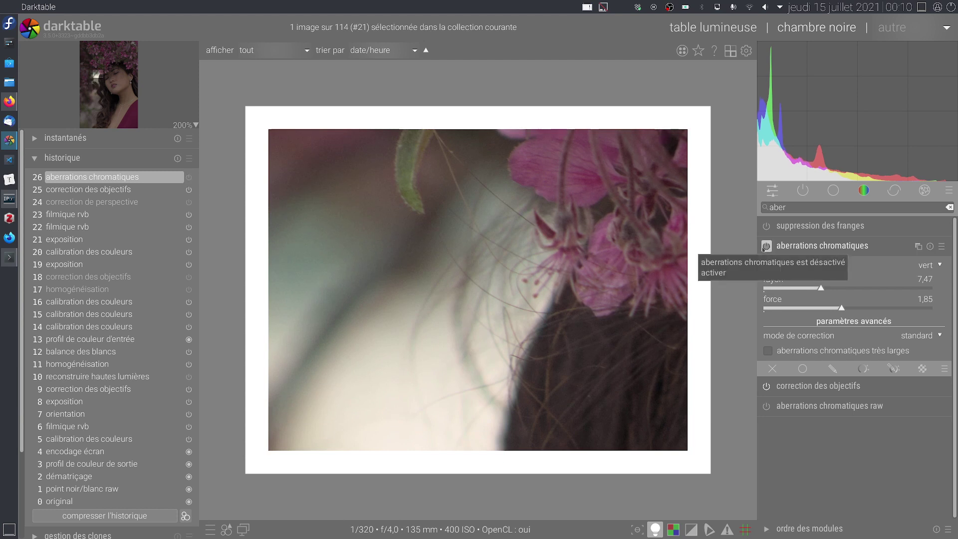
pyautogui.click(870, 307)
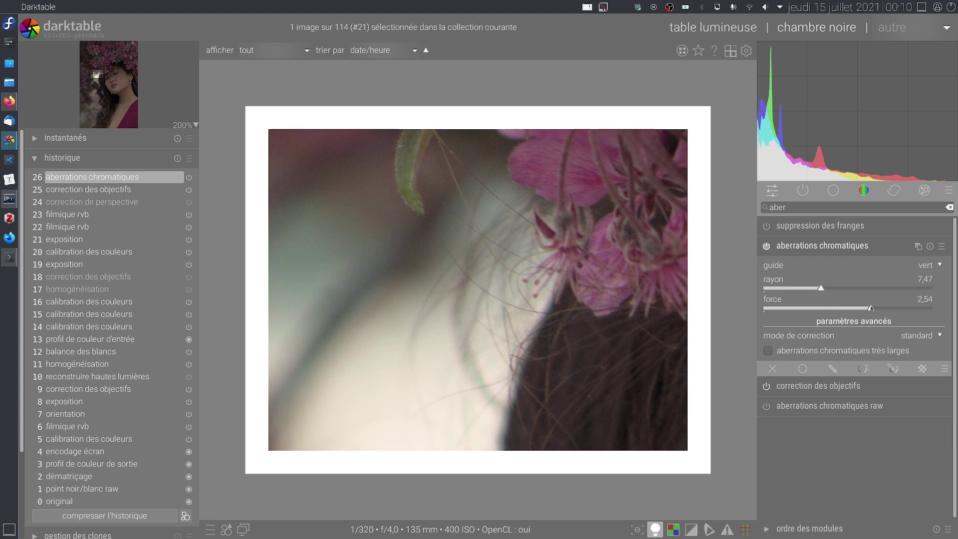
pyautogui.click(815, 351)
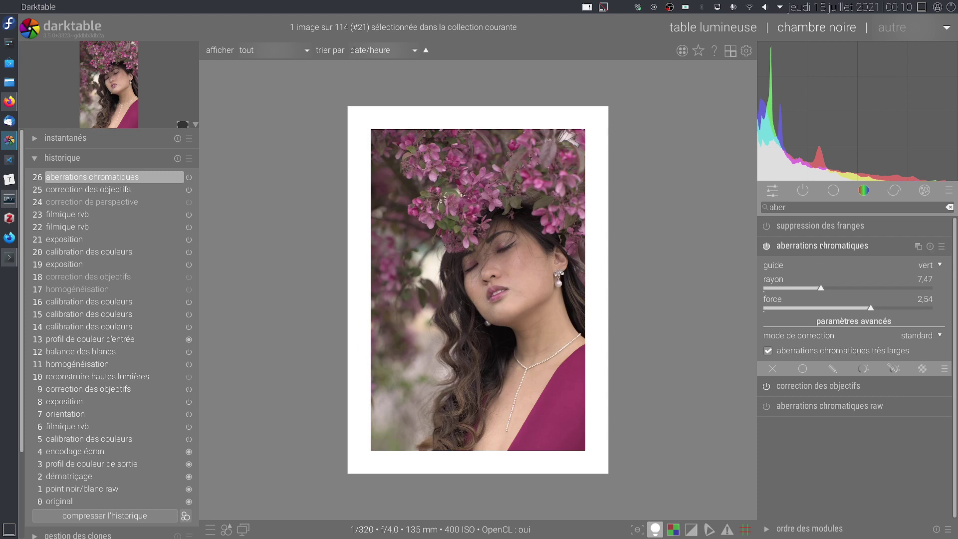
pyautogui.click(822, 245)
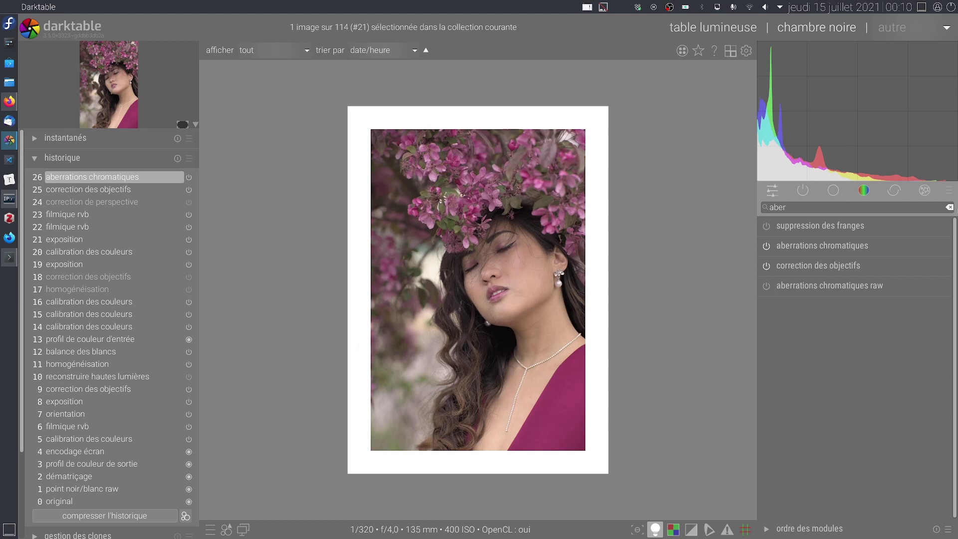
# Step: Clear the module search and apply the "ajoute saturation de base" preset to balance couleur rvb
pyautogui.click(949, 207)
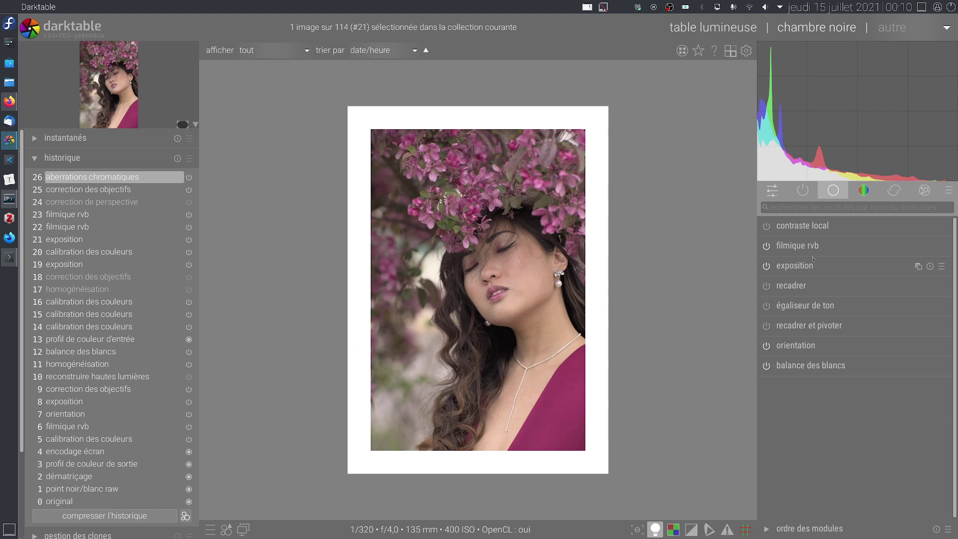
pyautogui.click(802, 190)
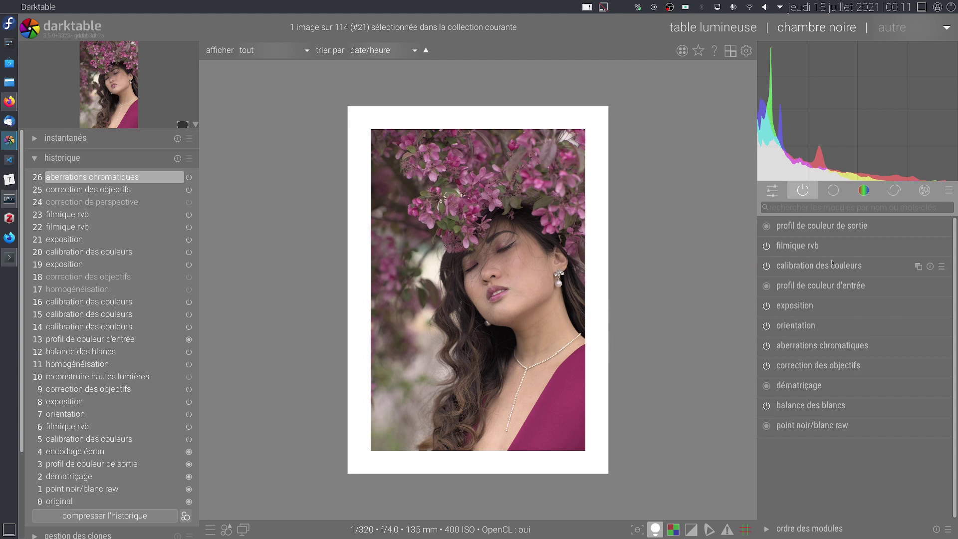
pyautogui.click(869, 198)
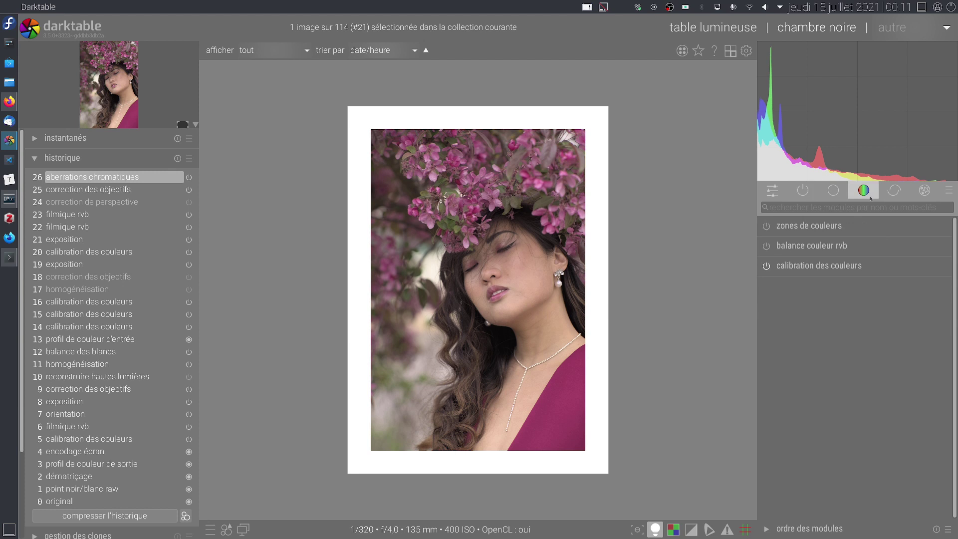
pyautogui.click(838, 247)
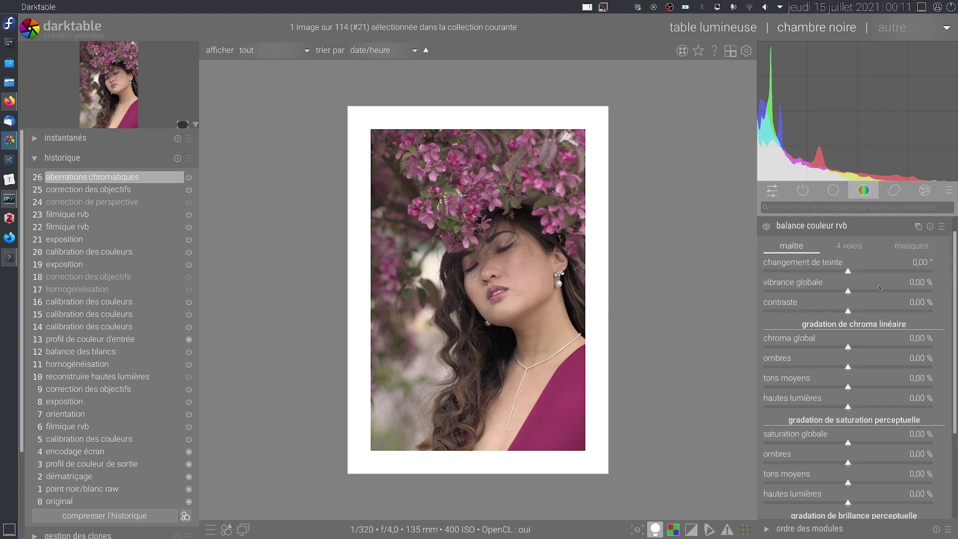
pyautogui.click(943, 230)
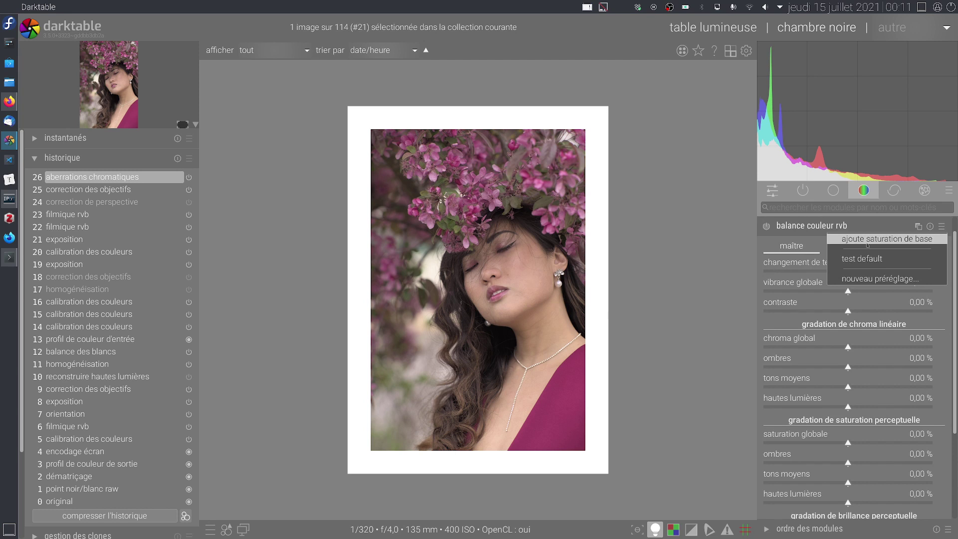
pyautogui.click(850, 241)
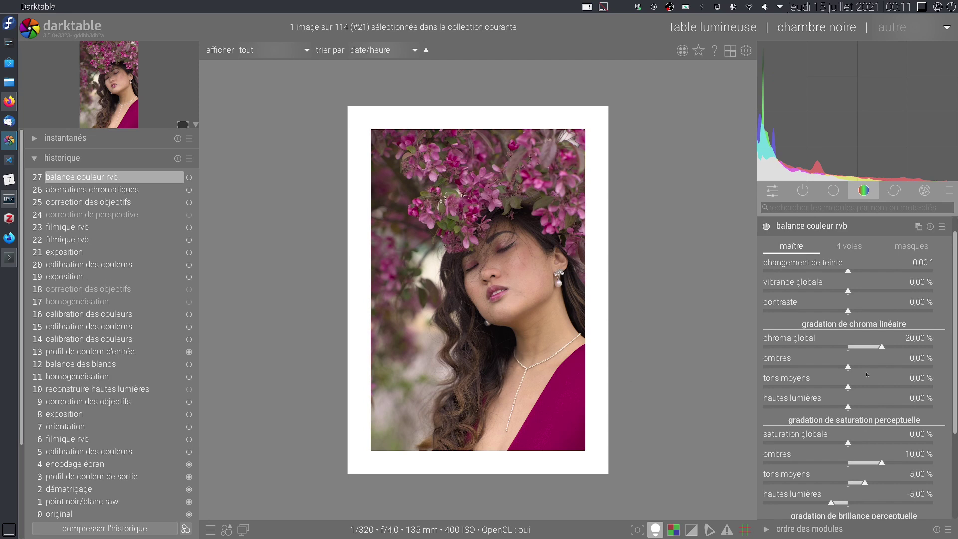
# Step: In balance couleur rvb, reduce chroma global to 9,73 % after comparing it with 5,60 %
pyautogui.click(865, 346)
pyautogui.click(857, 347)
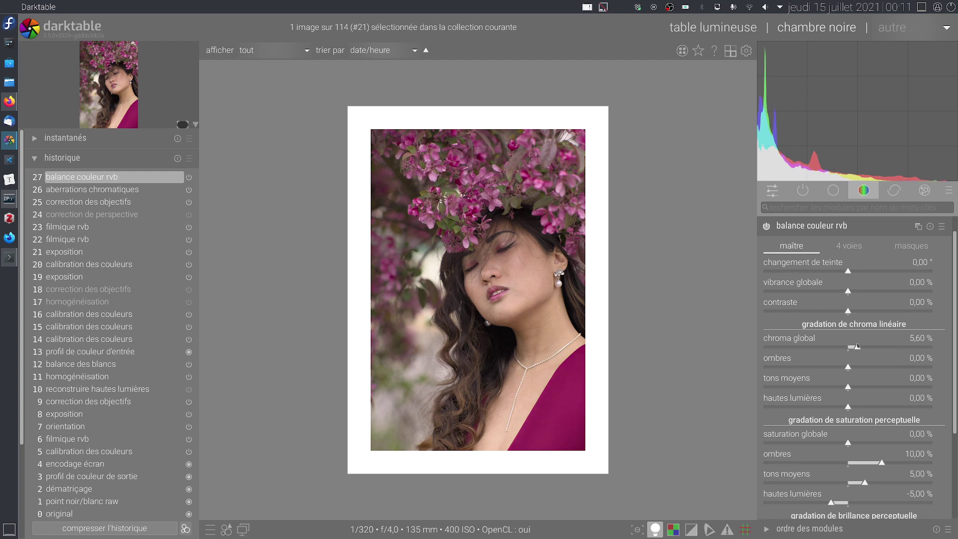
pyautogui.click(864, 344)
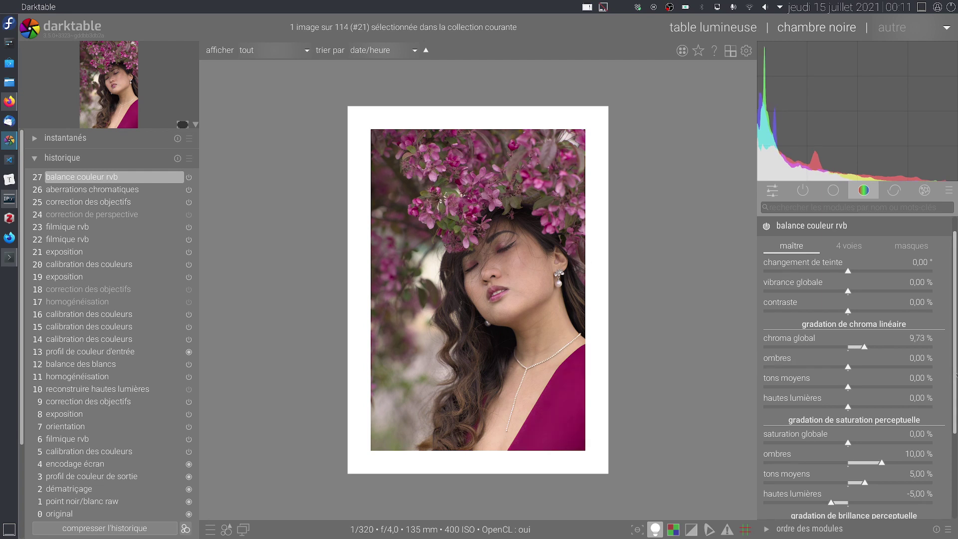
pyautogui.scroll(-2, 955, 397)
pyautogui.scroll(-1, 955, 396)
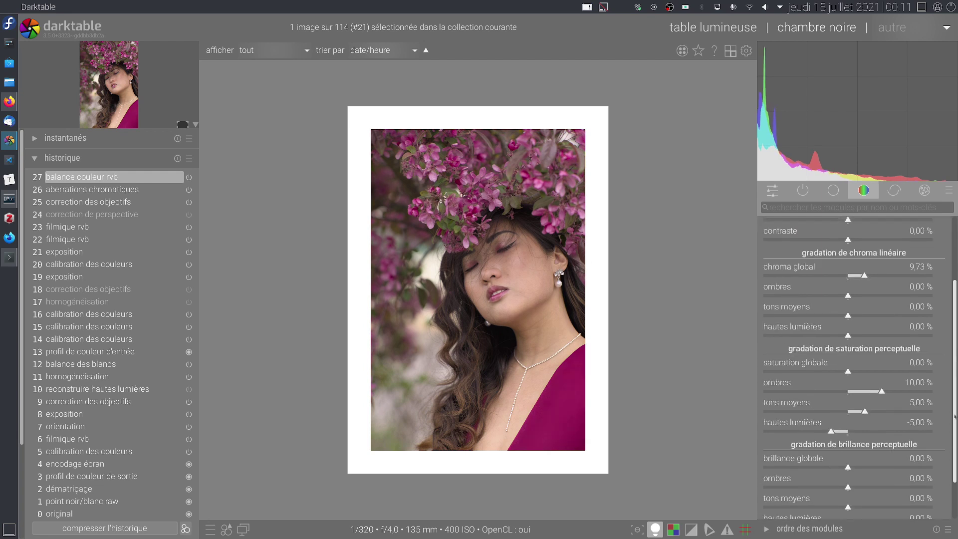
# Step: Try raising saturation globale to 15,71 % and 21,53 % to judge its effect, and reset it to 0 %
pyautogui.scroll(3, 951, 374)
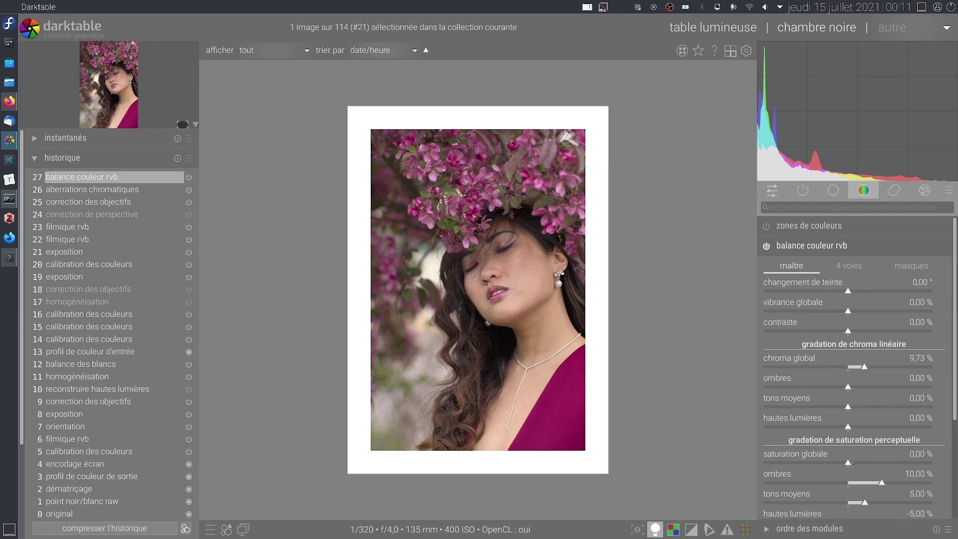
pyautogui.click(901, 460)
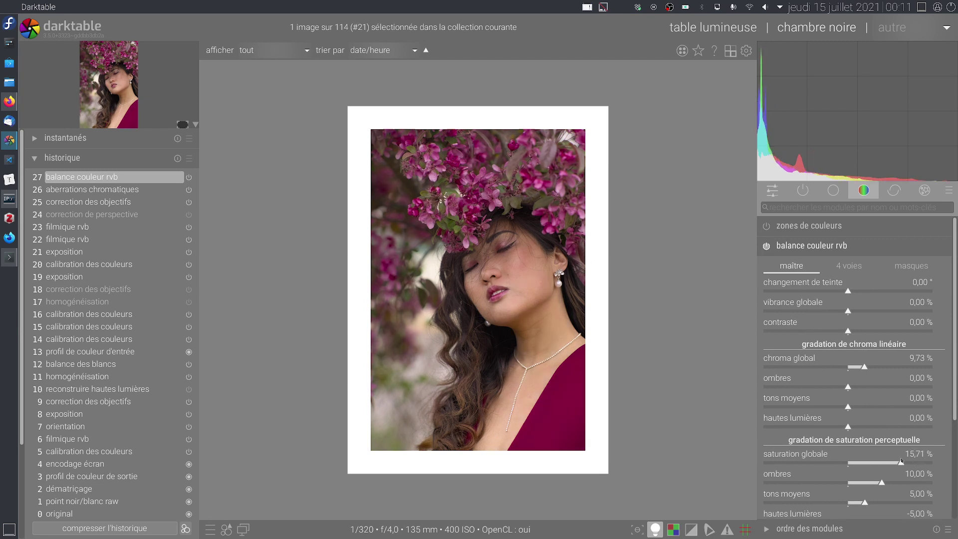
pyautogui.scroll(8, 912, 464)
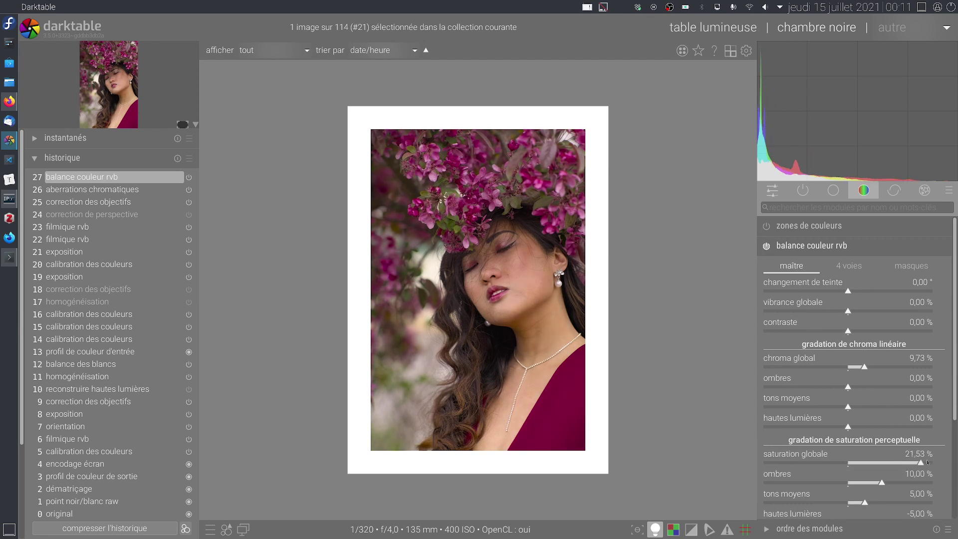
pyautogui.doubleClick(906, 465)
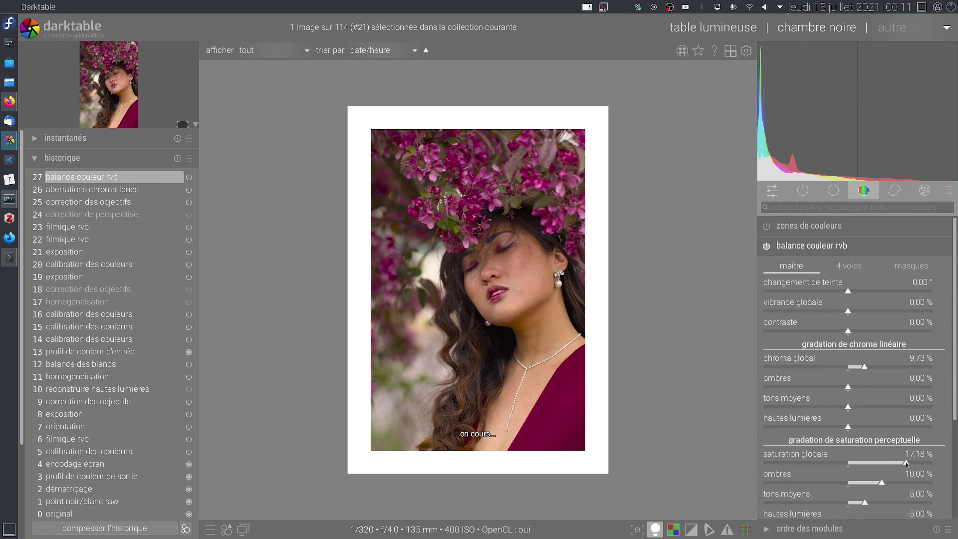
# Step: Try chroma global at 50 % for comparison, reset it, and set it to 9,44 %
pyautogui.moveTo(900, 366); pyautogui.dragTo(938, 379)
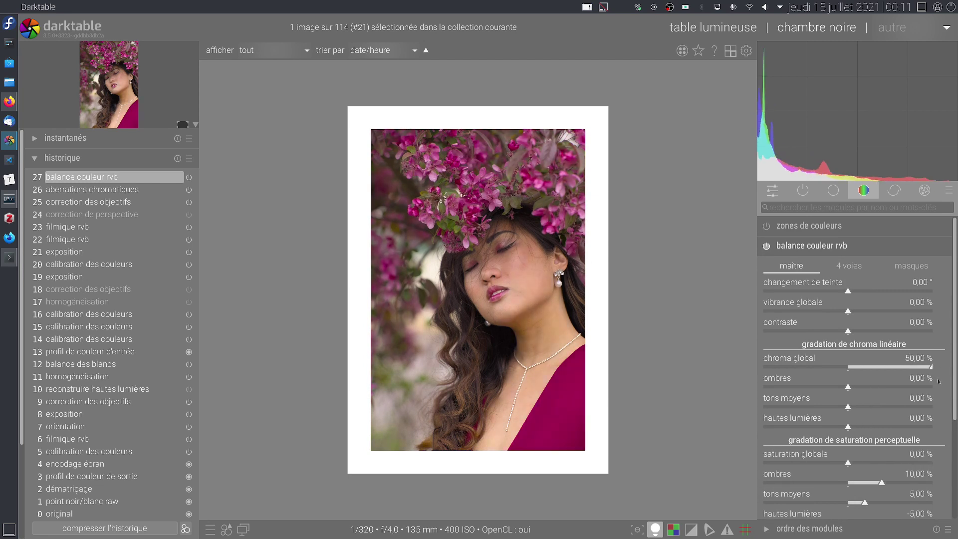
pyautogui.doubleClick(896, 366)
pyautogui.click(858, 366)
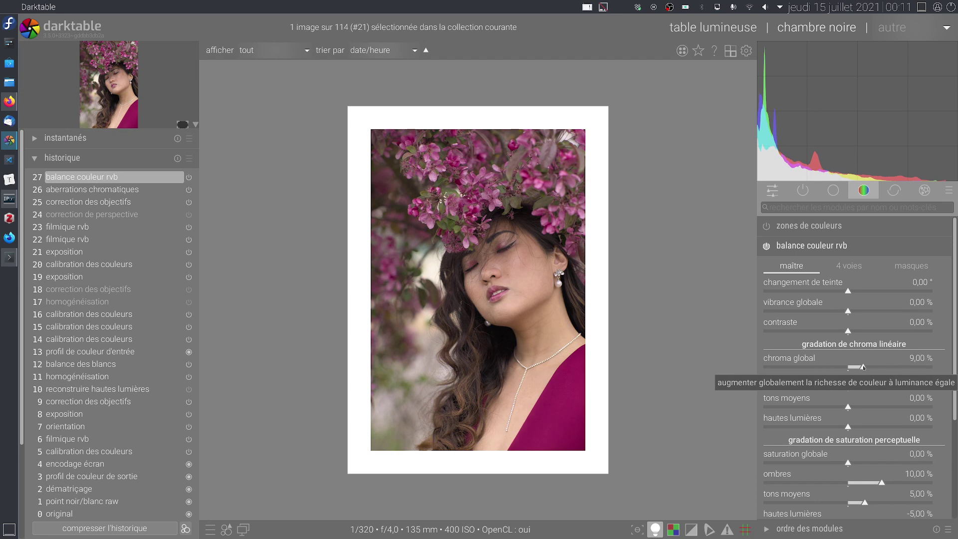
pyautogui.click(867, 366)
pyautogui.click(864, 366)
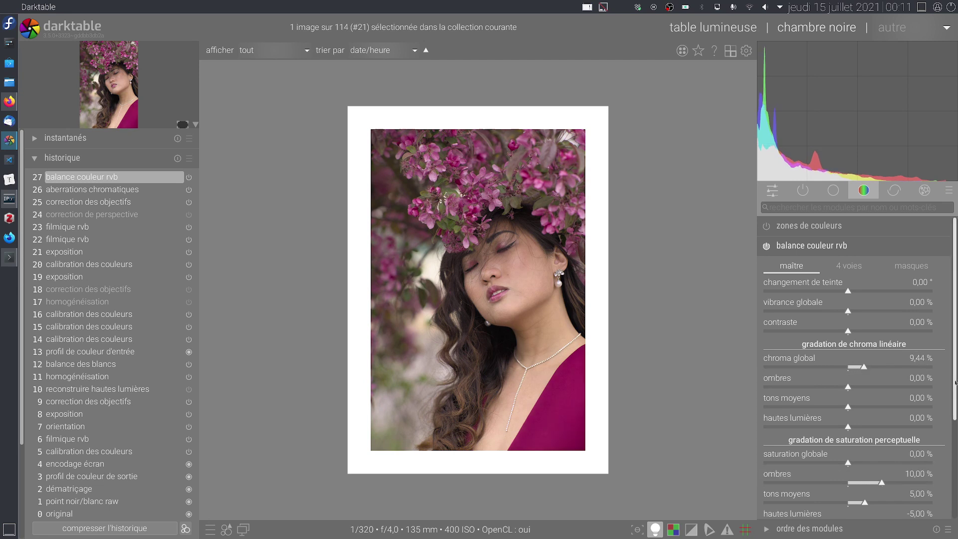
# Step: In the perceptual saturation grading, set ombres to 17,77 % and hautes lumières to -7,01 %
pyautogui.moveTo(955, 380); pyautogui.dragTo(945, 447)
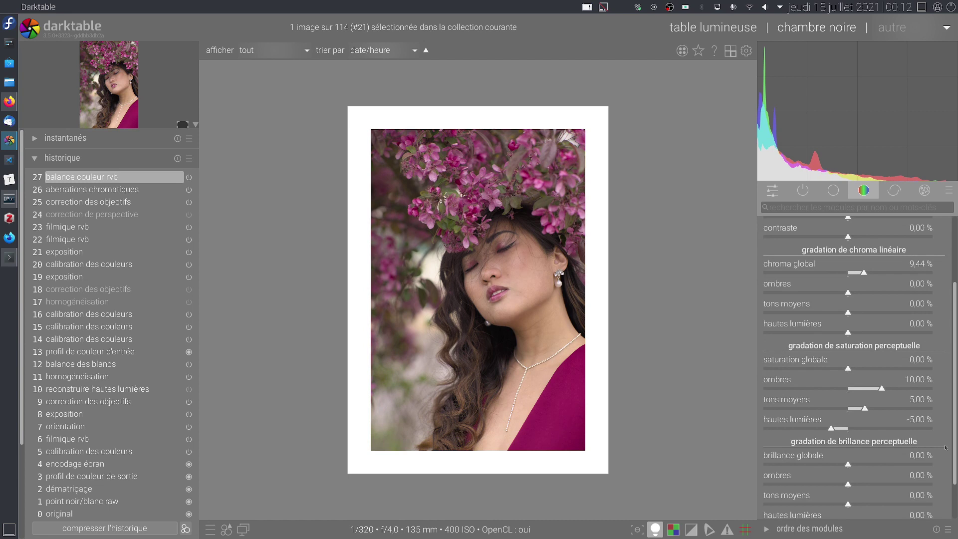
pyautogui.click(905, 388)
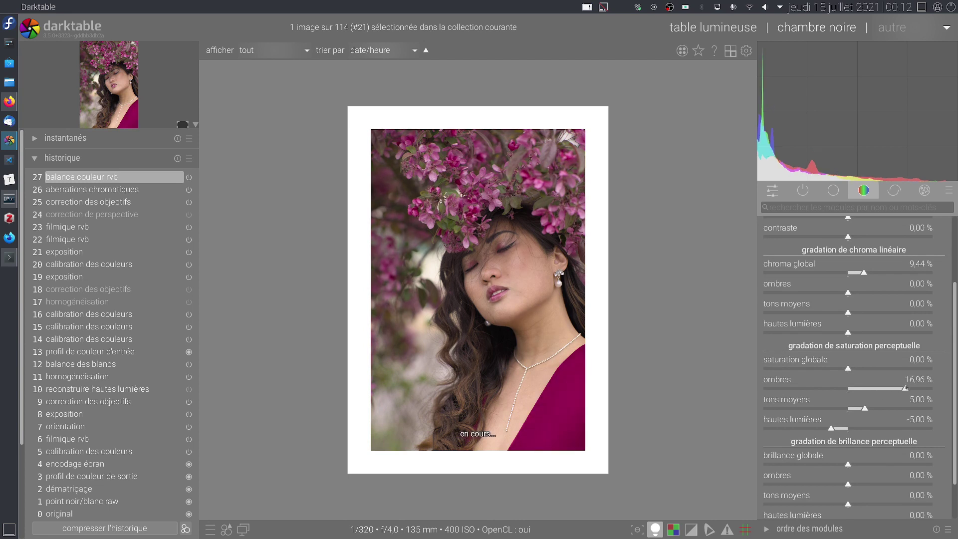
pyautogui.click(907, 387)
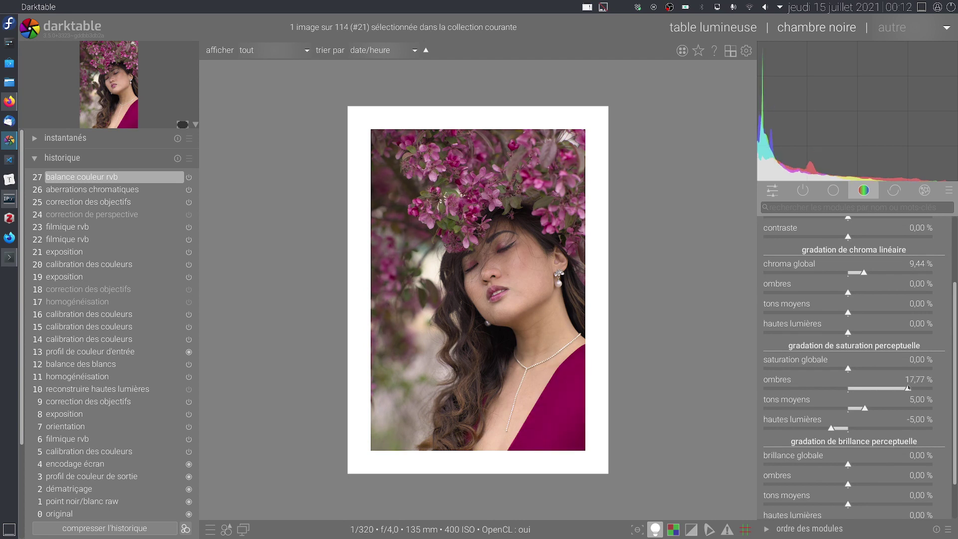
pyautogui.click(819, 429)
pyautogui.click(824, 428)
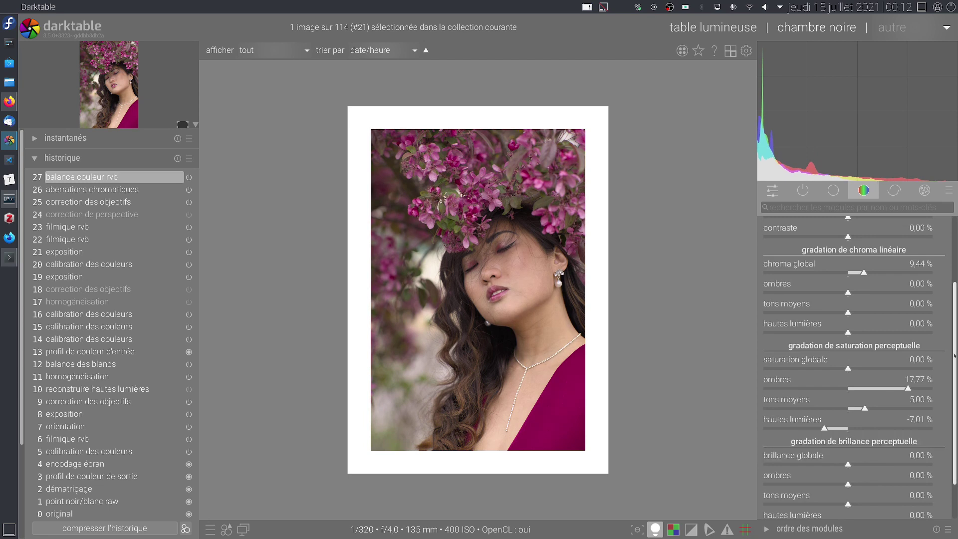
# Step: Compare the portrait with balance couleur rvb switched off and on, leaving the module enabled
pyautogui.scroll(3, 848, 349)
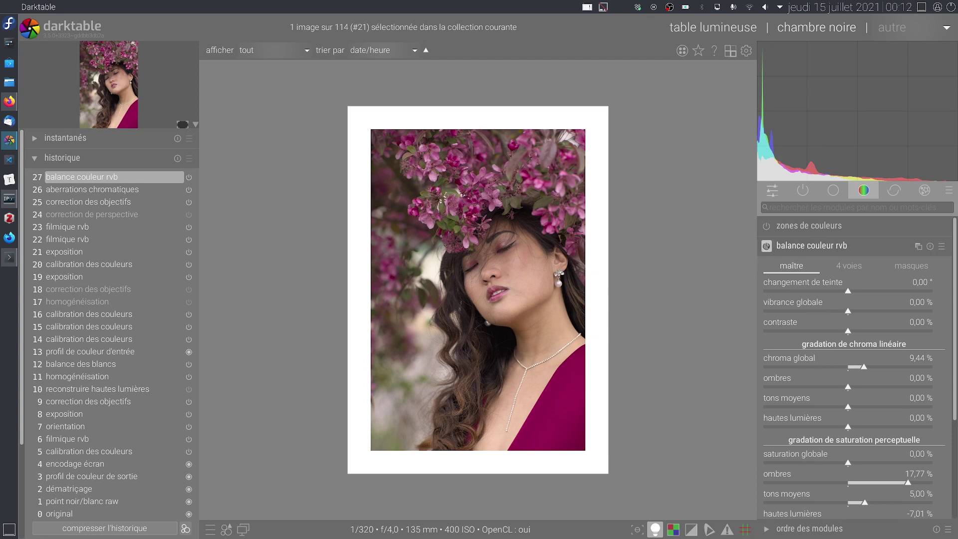
pyautogui.click(766, 246)
pyautogui.click(766, 245)
pyautogui.click(766, 246)
pyautogui.click(766, 246)
pyautogui.click(766, 246)
pyautogui.click(766, 246)
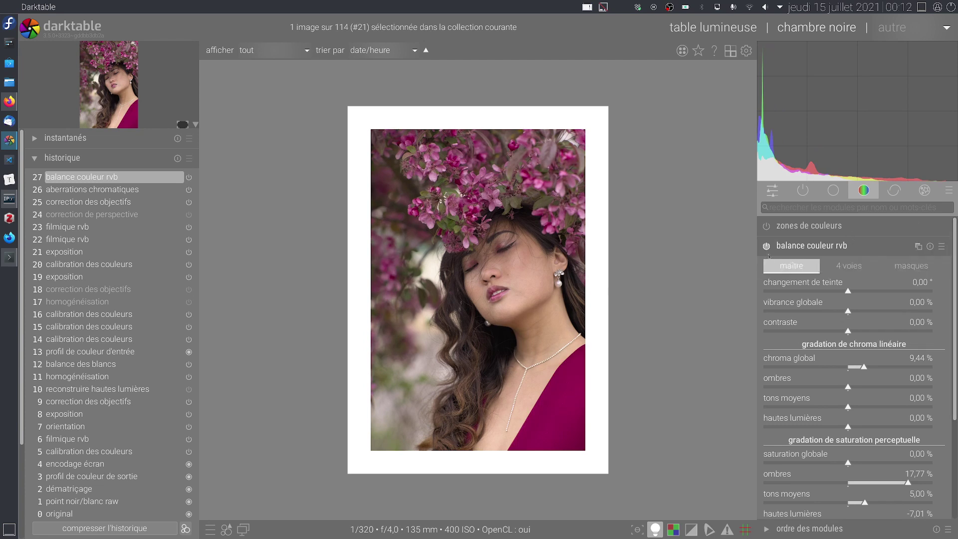
# Step: In the masques settings of balance couleur rvb, sample pivot blanc over the whole image to get 1,44 EV
pyautogui.click(911, 265)
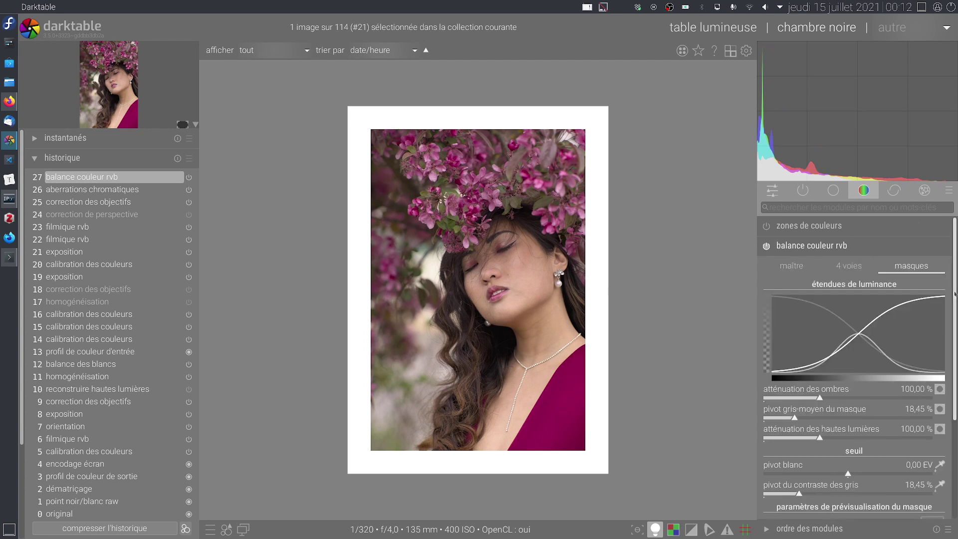
pyautogui.scroll(-3, 954, 294)
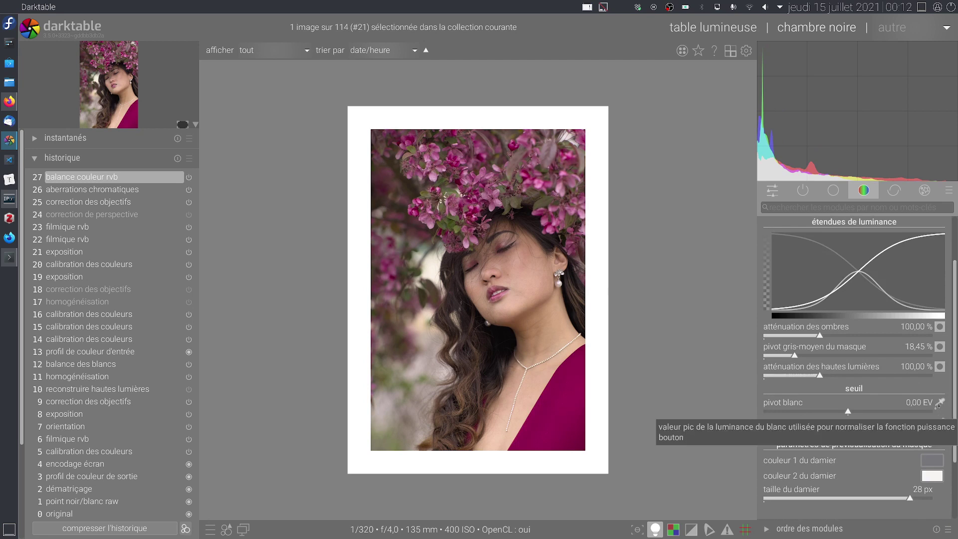
pyautogui.click(938, 402)
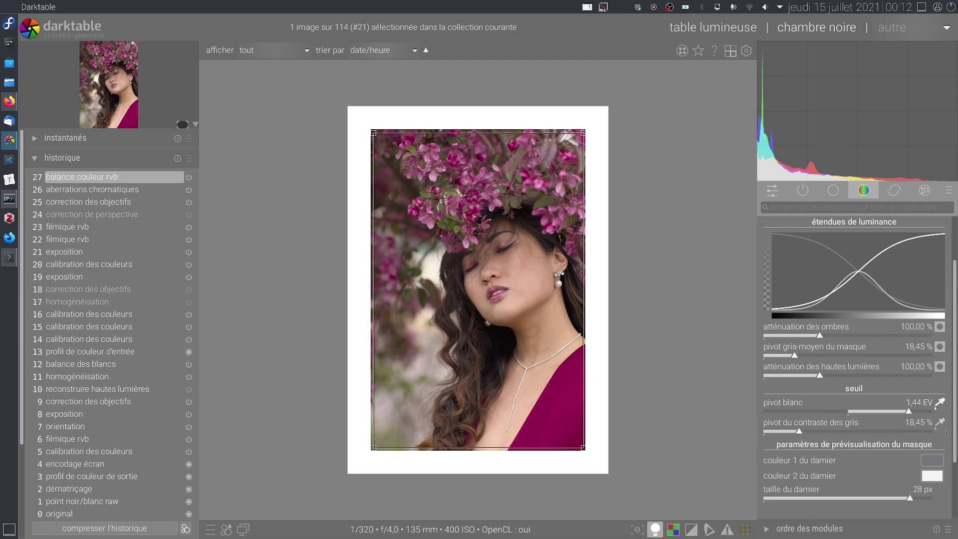
pyautogui.click(944, 405)
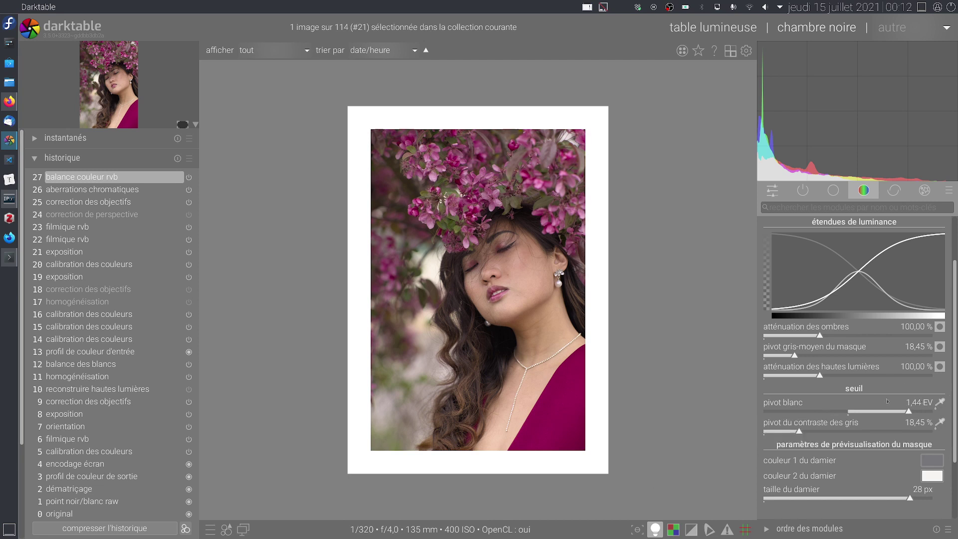
pyautogui.click(939, 402)
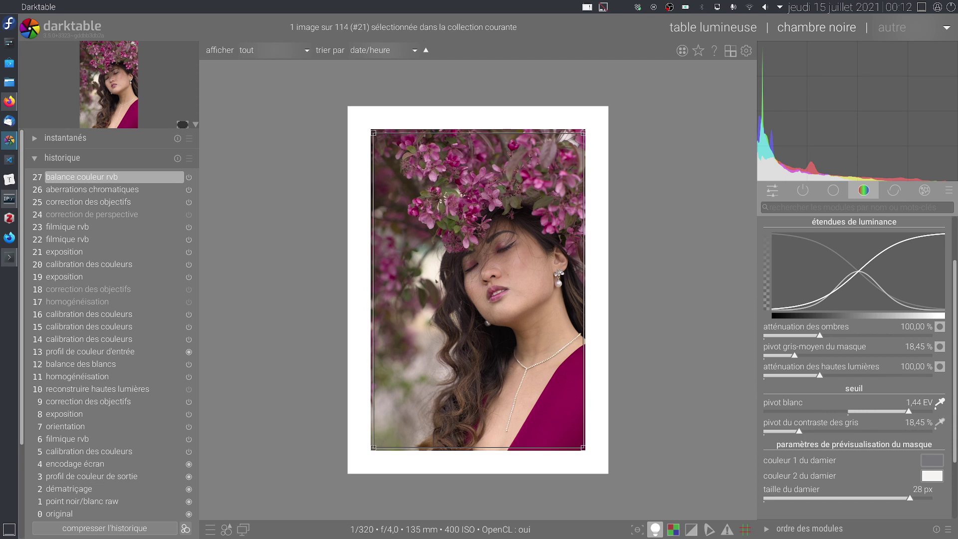
pyautogui.click(939, 402)
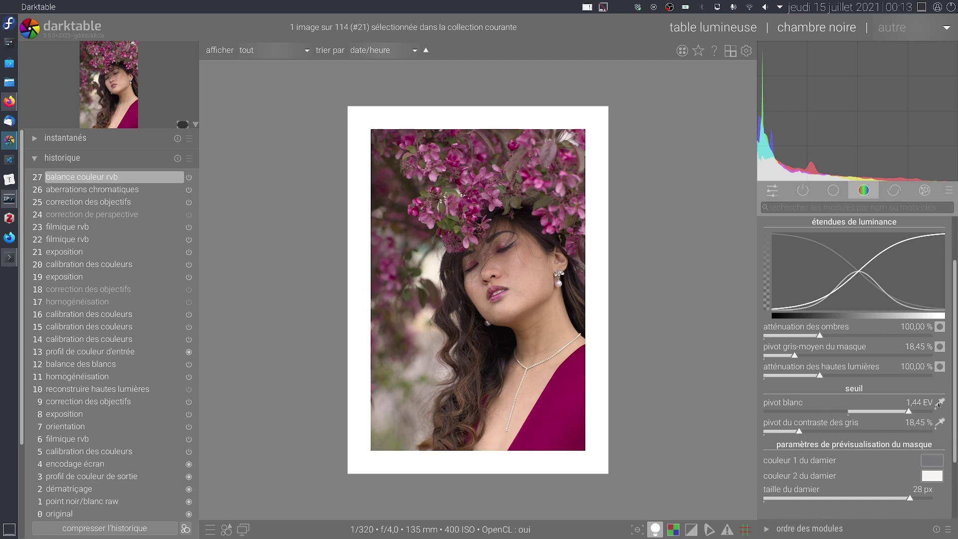
# Step: In the 4 voies settings, set the puissance luminance to -7,96 % and compare the image with the module off and on
pyautogui.scroll(1, 949, 341)
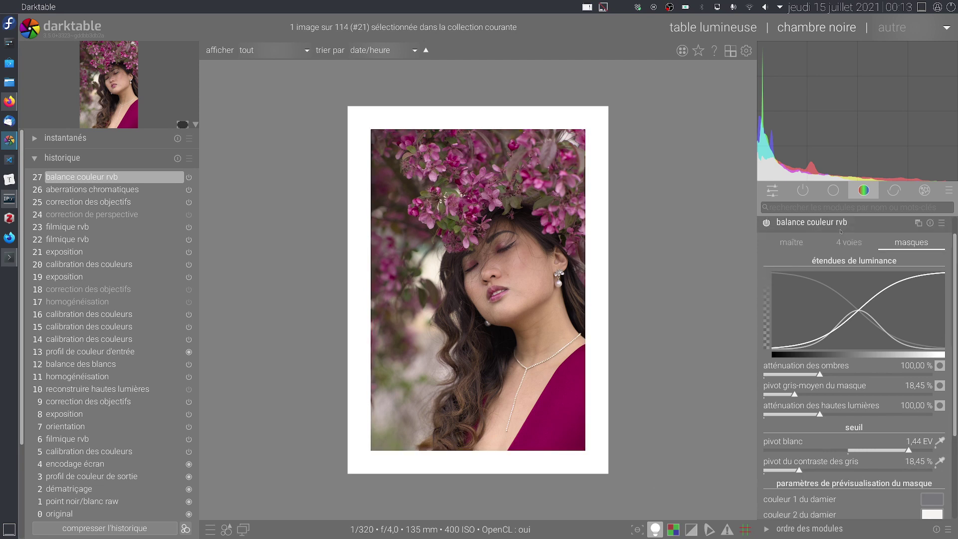
pyautogui.click(843, 244)
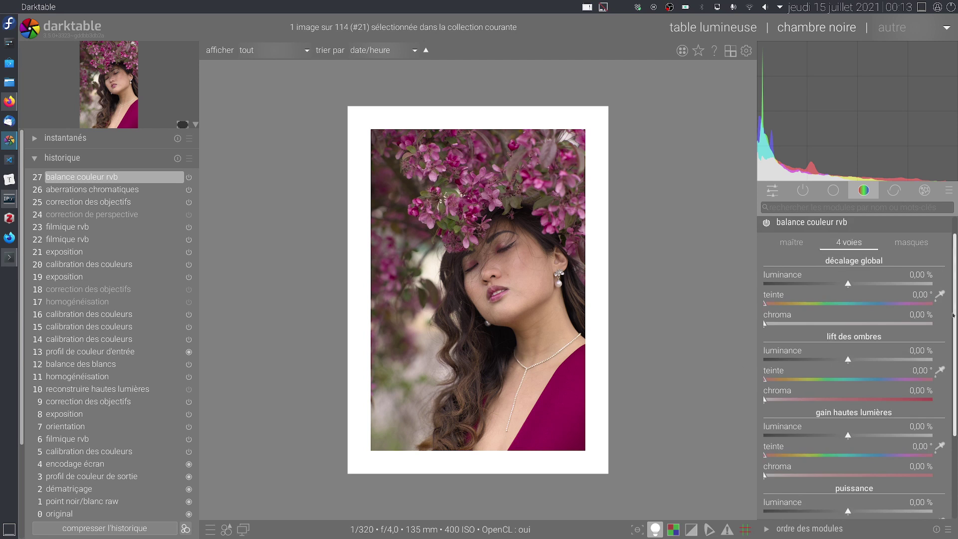
pyautogui.moveTo(953, 314); pyautogui.dragTo(942, 378)
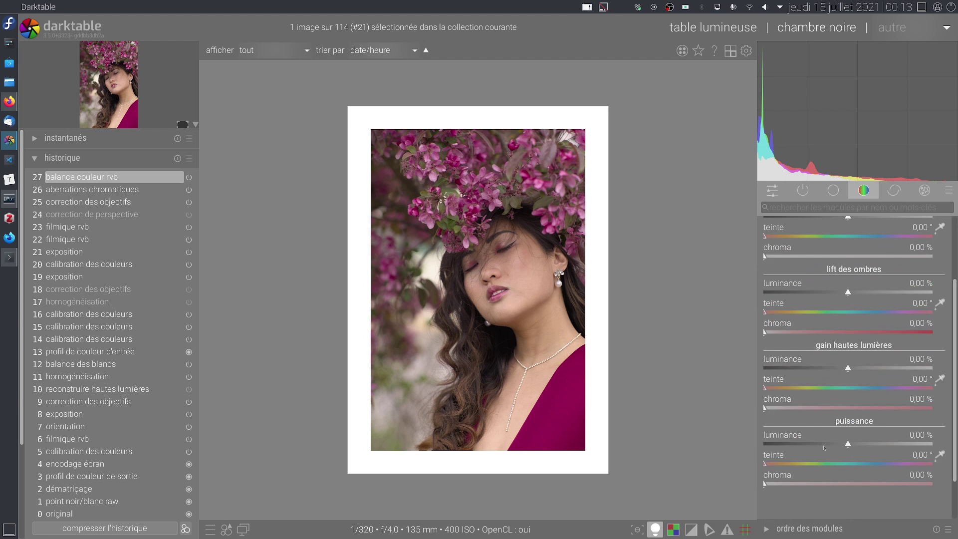
pyautogui.moveTo(823, 441); pyautogui.dragTo(821, 442)
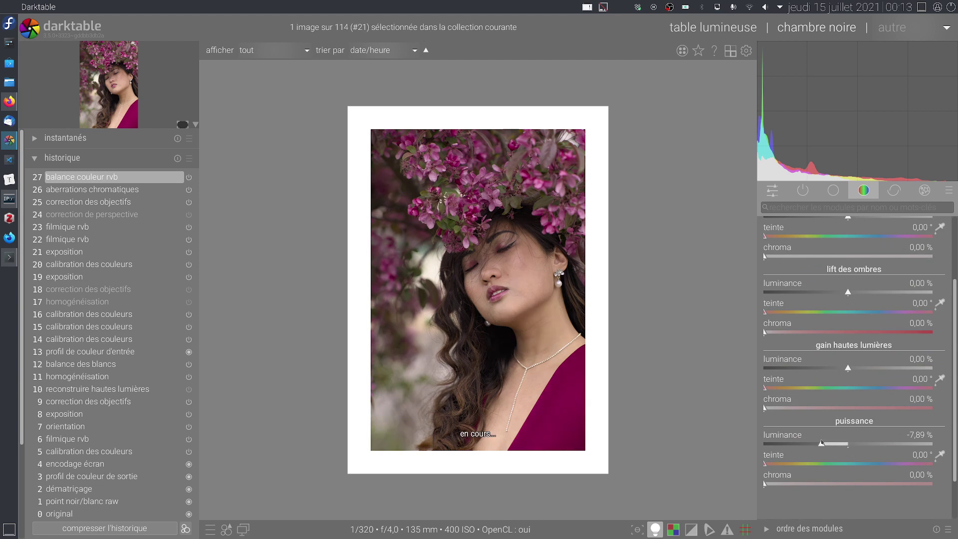
pyautogui.click(832, 441)
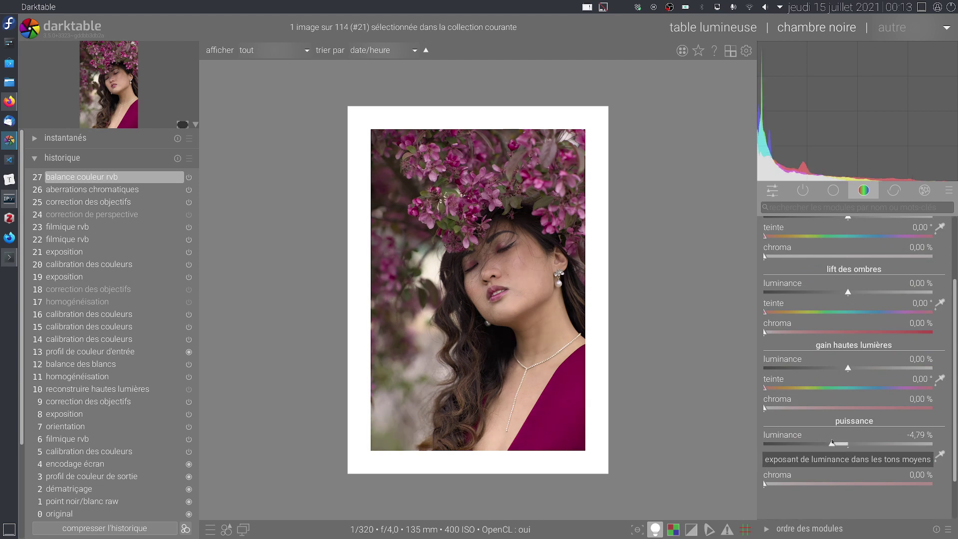
pyautogui.click(819, 443)
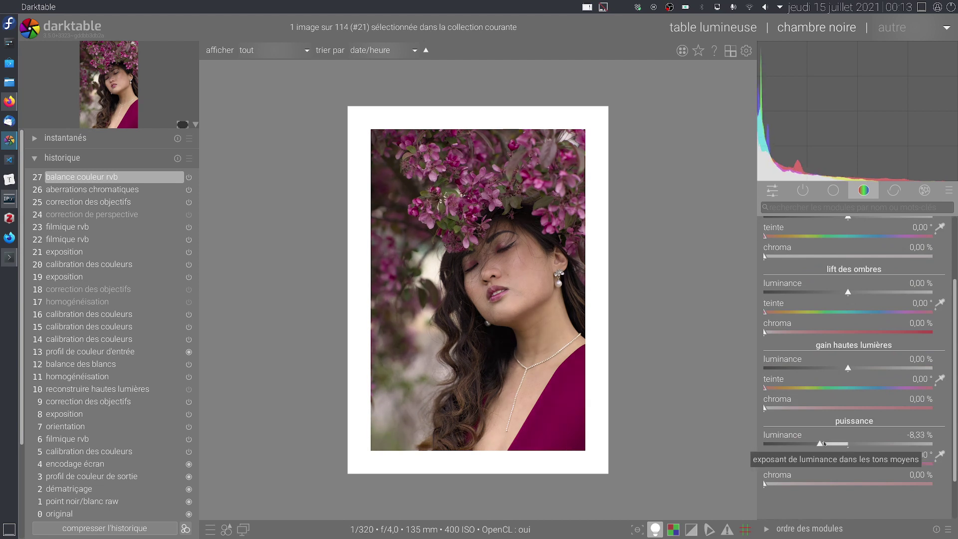
pyautogui.click(825, 443)
pyautogui.click(815, 443)
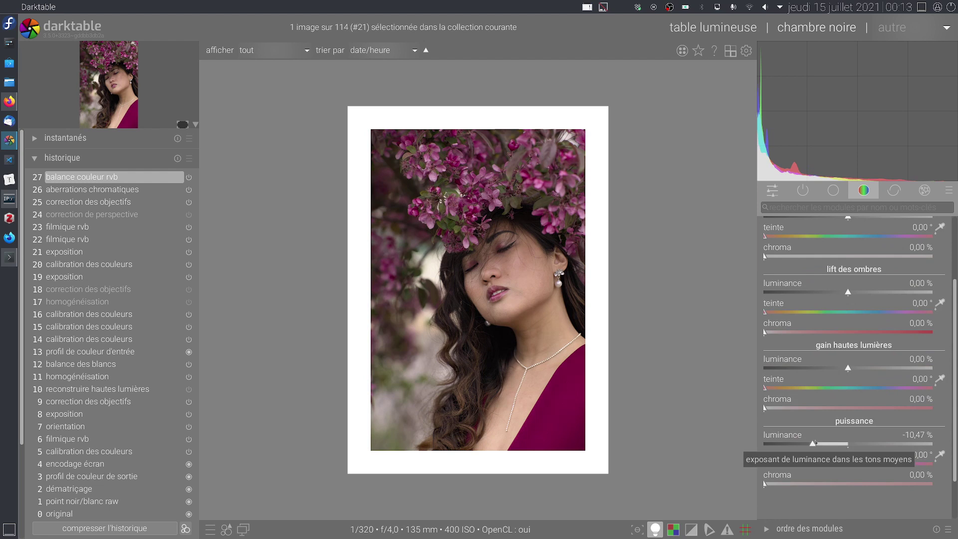
pyautogui.click(820, 443)
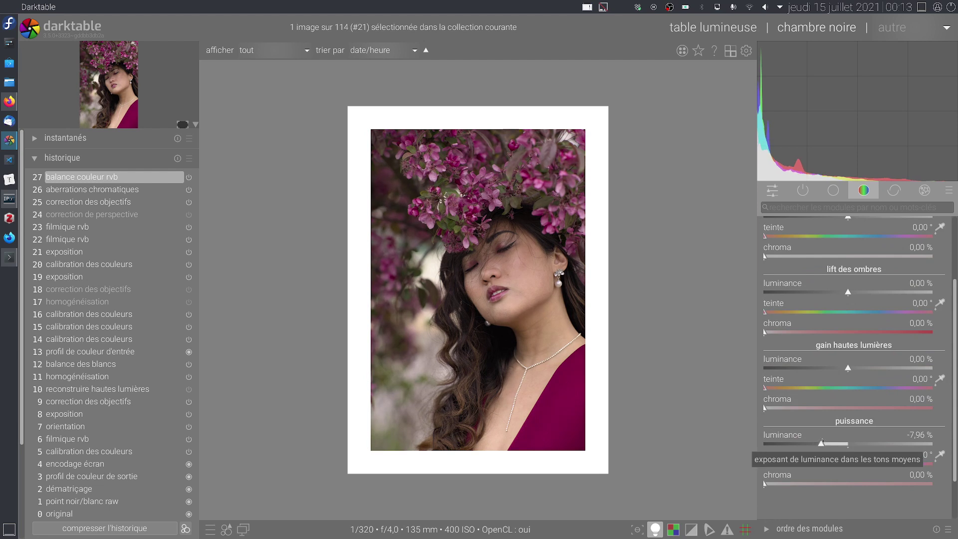
pyautogui.scroll(3, 943, 379)
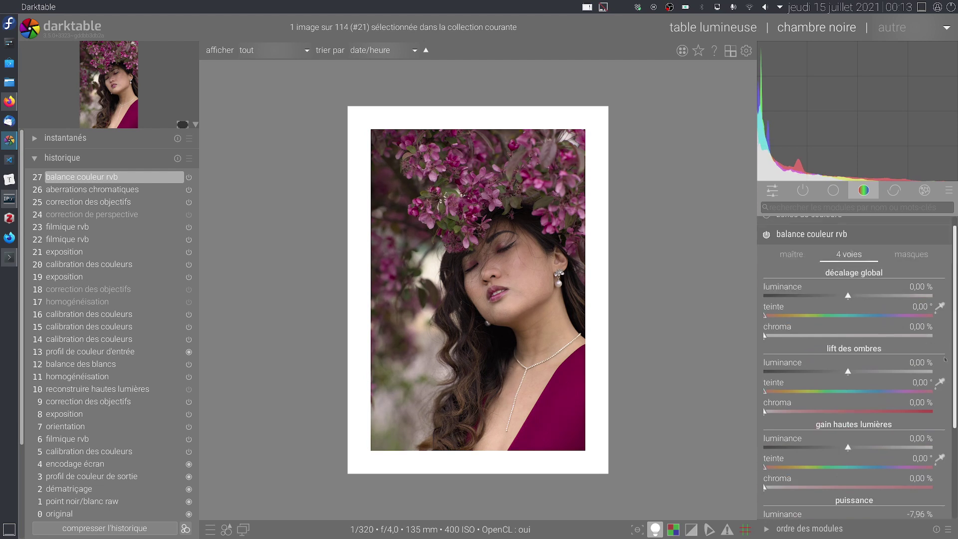
pyautogui.click(766, 235)
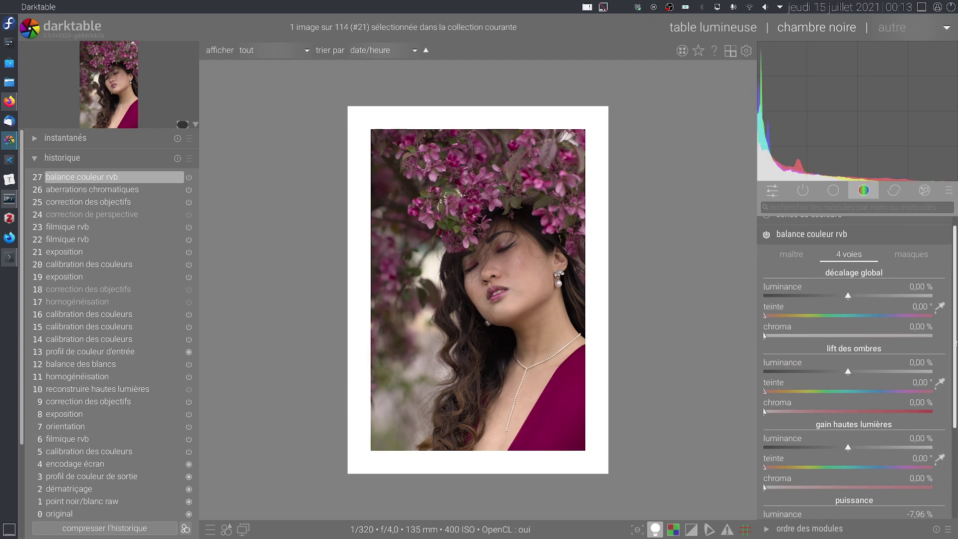
# Step: Inspect the dark hair area at 100 % while setting the décalage global luminance to 1,18 %, and return to the full image
pyautogui.moveTo(954, 342)
pyautogui.mouseDown()
pyautogui.moveTo(950, 444)
pyautogui.moveTo(949, 332)
pyautogui.mouseUp()
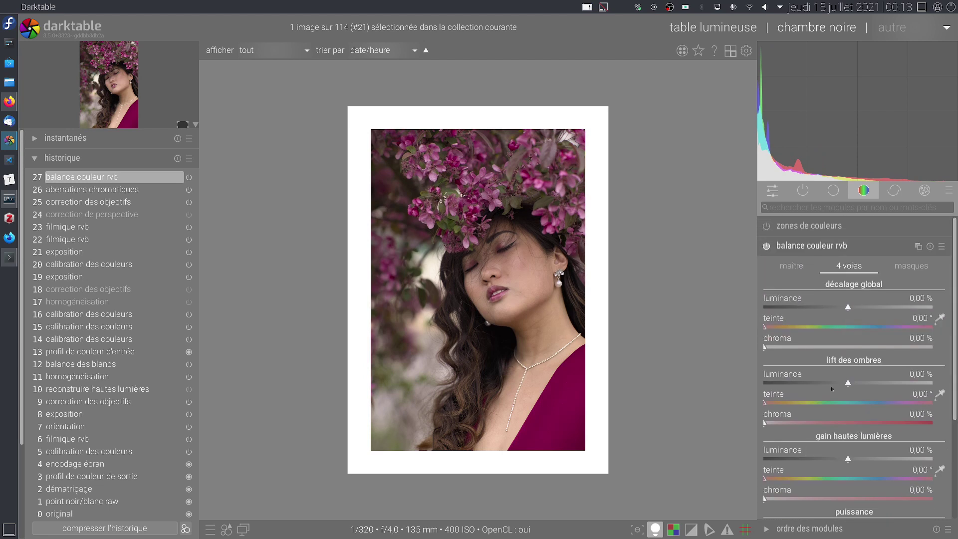
pyautogui.middleClick(497, 343)
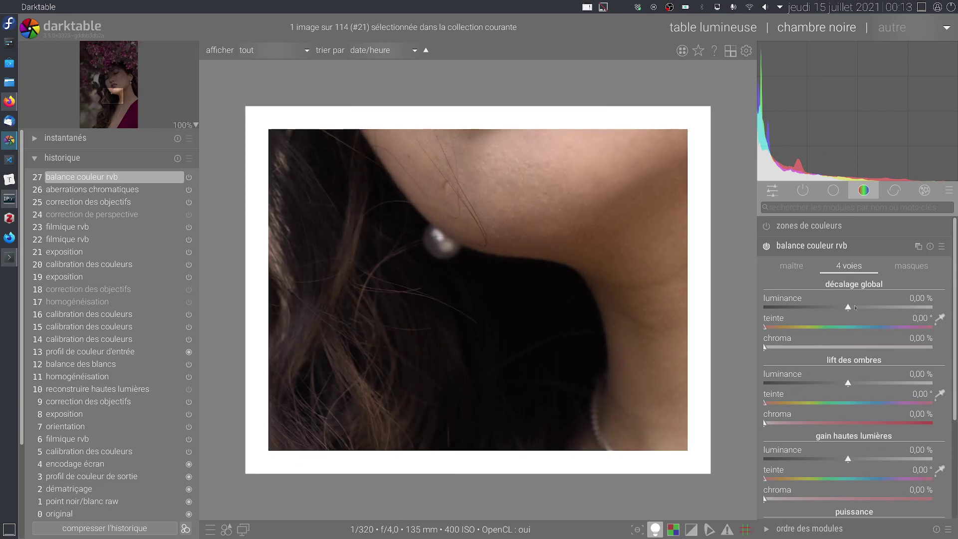
pyautogui.click(853, 307)
pyautogui.moveTo(865, 308); pyautogui.dragTo(871, 307)
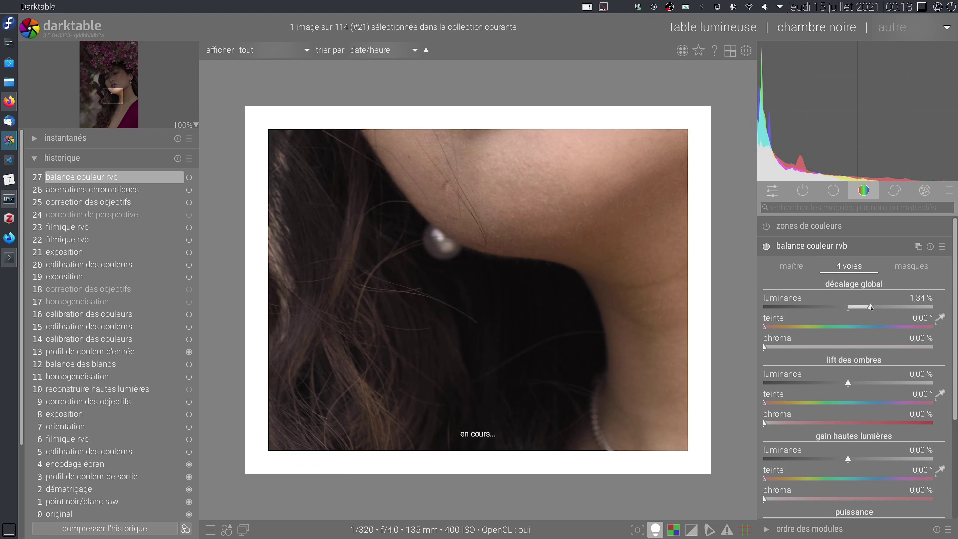
pyautogui.click(867, 308)
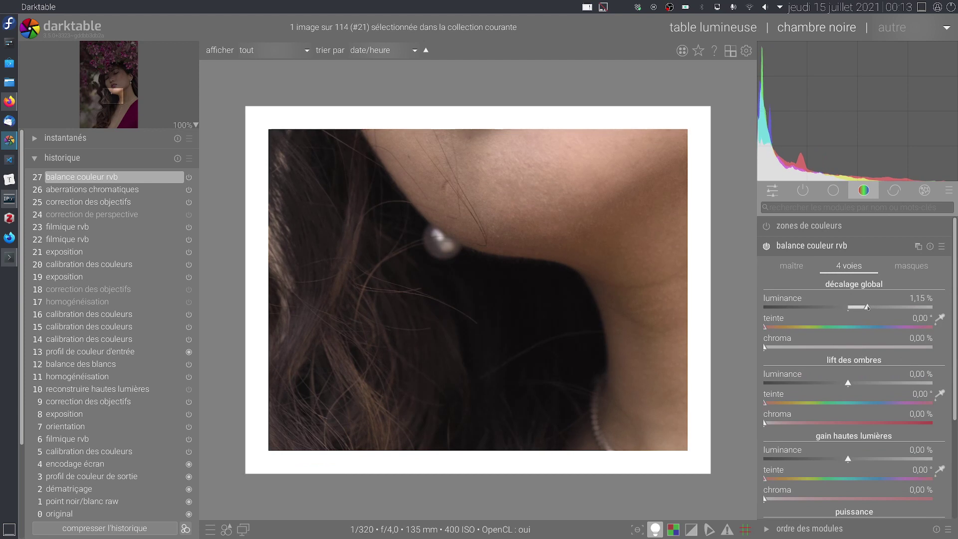
pyautogui.click(873, 306)
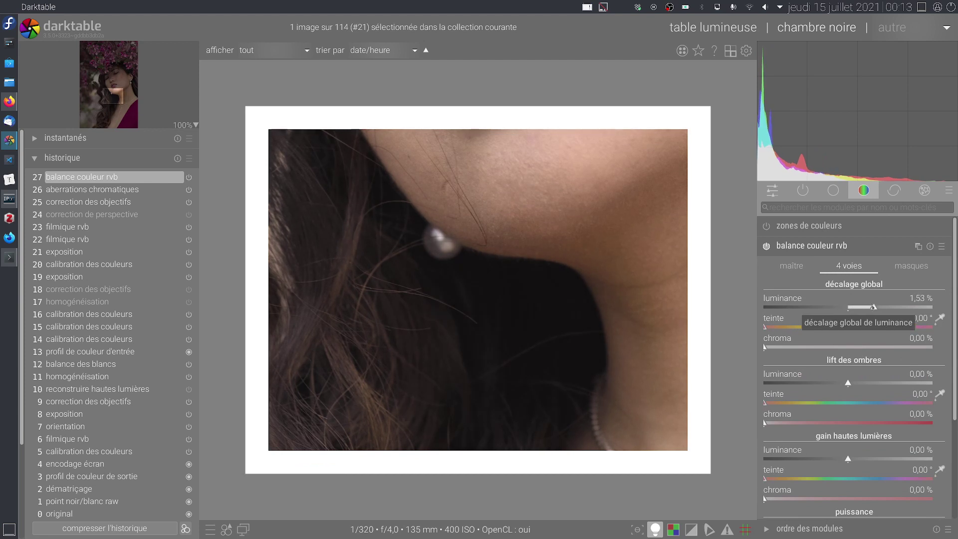
pyautogui.click(867, 307)
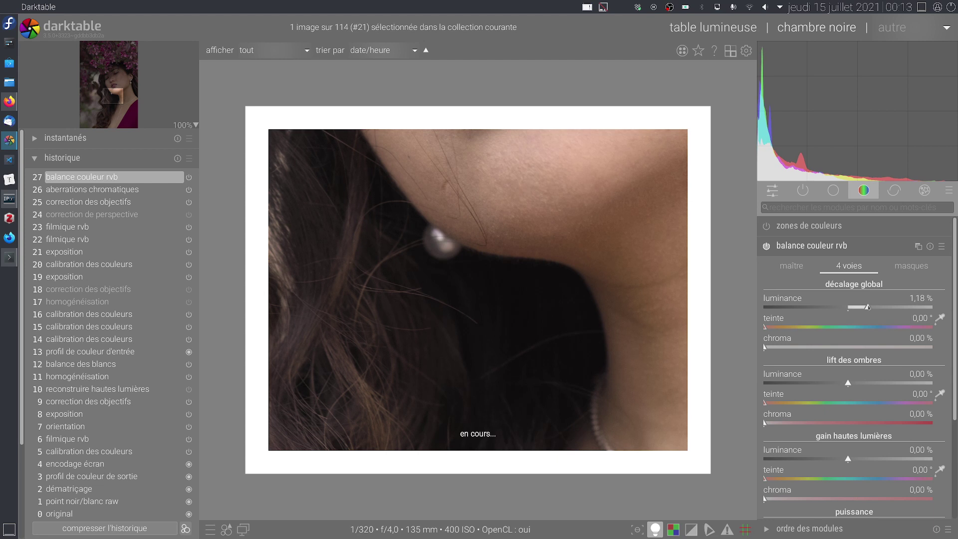
pyautogui.middleClick(571, 265)
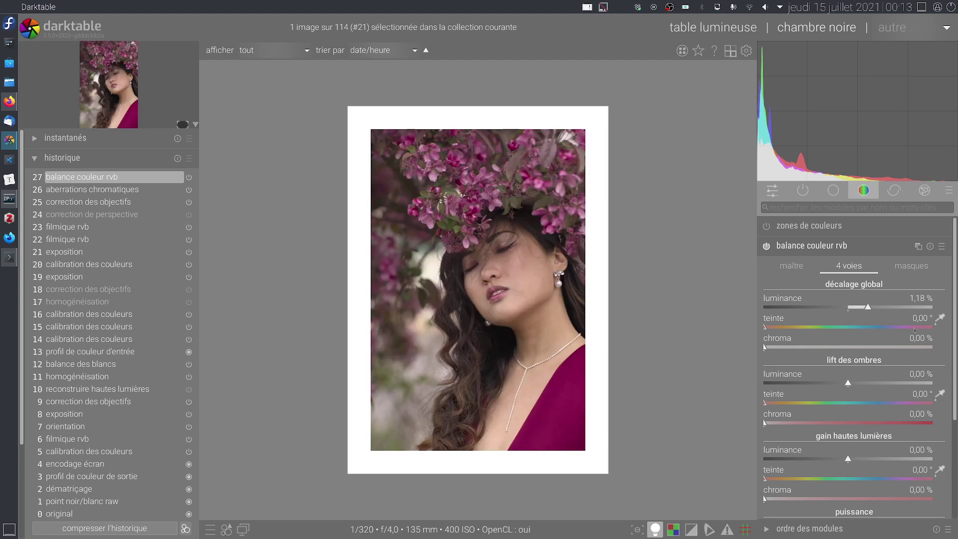
# Step: Toggle balance couleur rvb off and on to judge the luminance grading, and keep it enabled
pyautogui.click(766, 246)
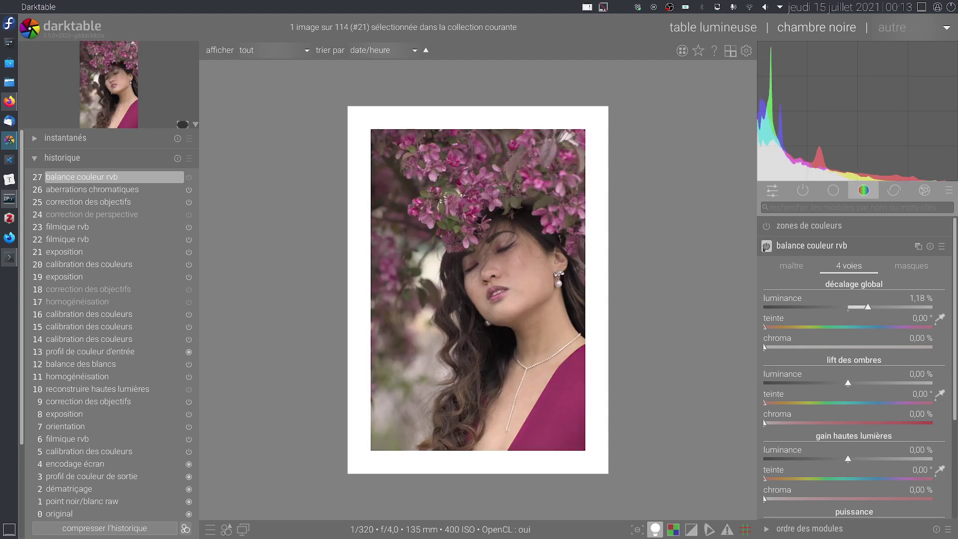
pyautogui.click(766, 246)
pyautogui.click(765, 246)
pyautogui.click(766, 246)
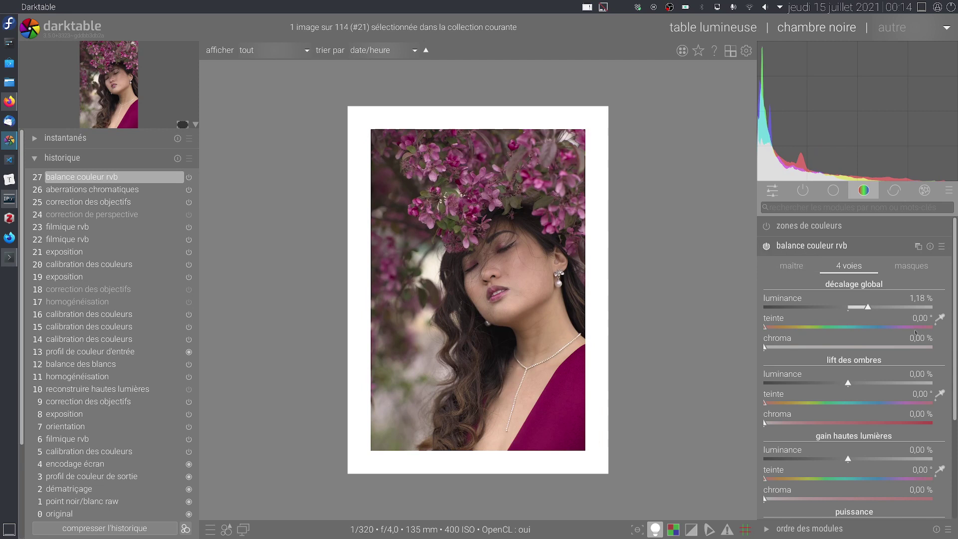
# Step: Set the gain hautes lumières luminance to 15,49 % and the lift des ombres luminance to -29,50 %
pyautogui.moveTo(956, 320); pyautogui.dragTo(956, 352)
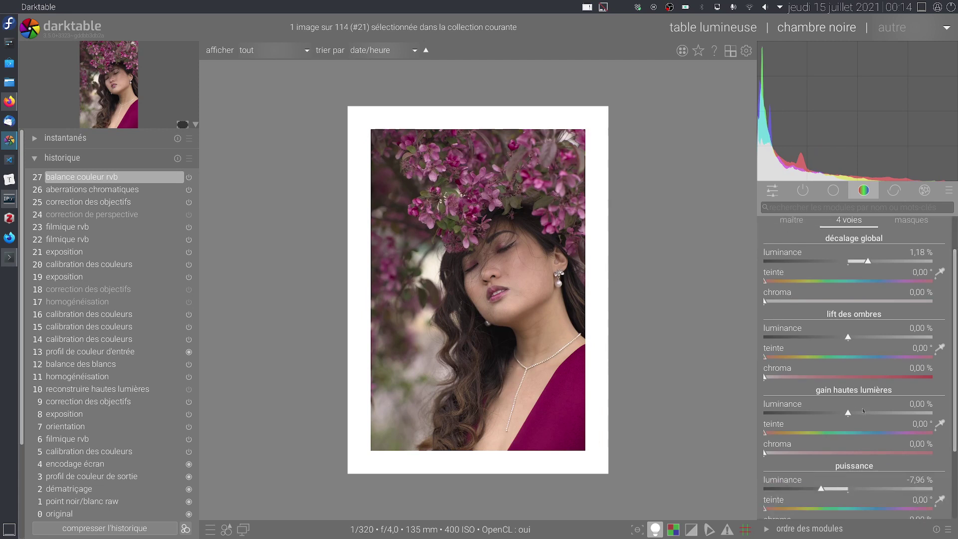
pyautogui.click(865, 413)
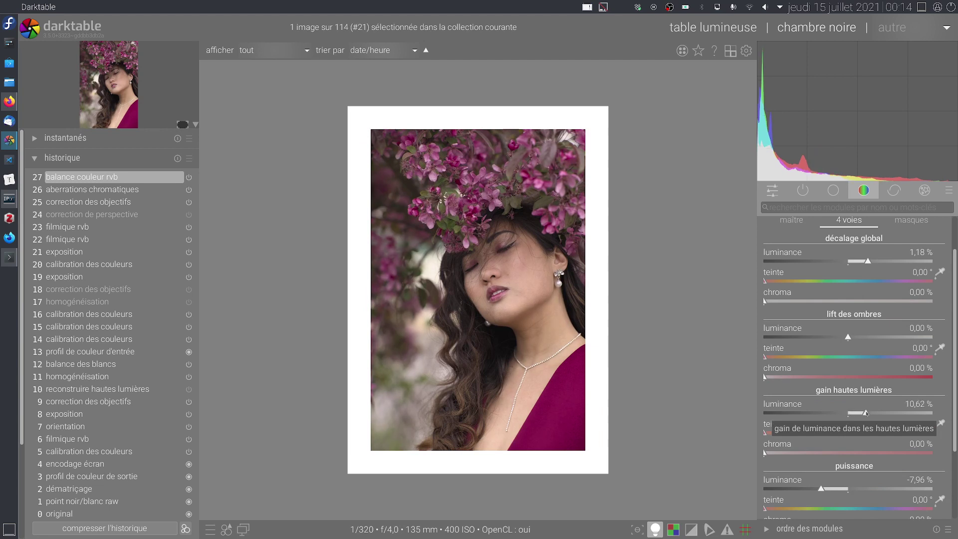
pyautogui.click(874, 413)
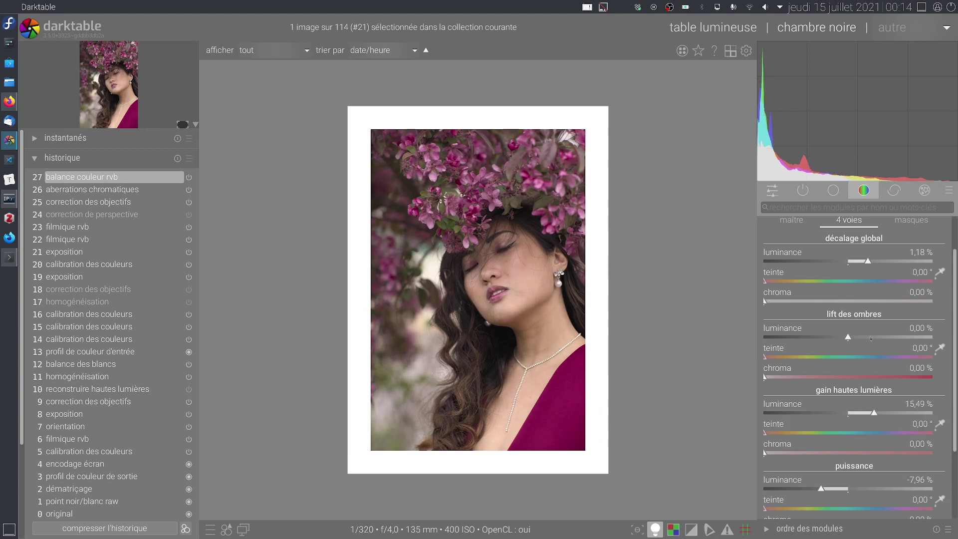
pyautogui.click(829, 336)
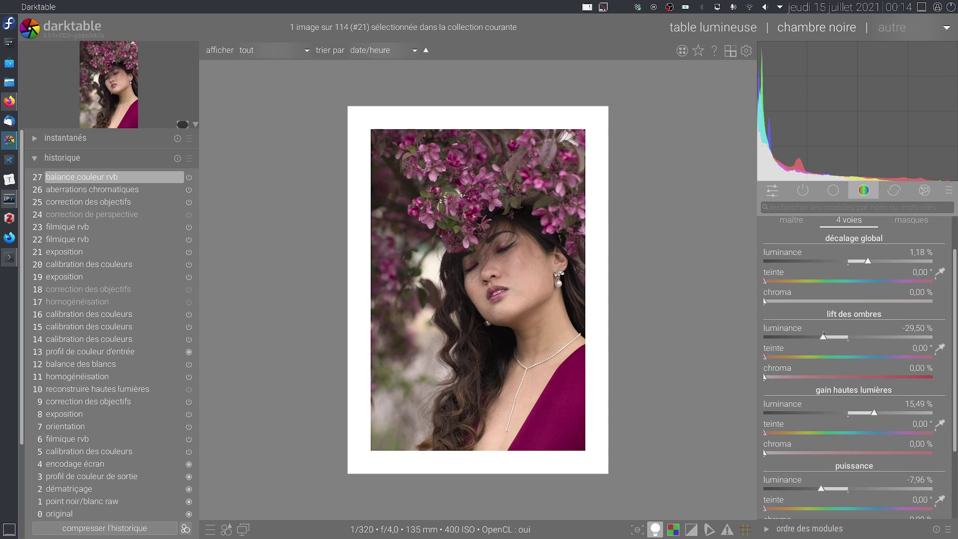
# Step: Set the gain hautes lumières luminance to 2,51 %, reset the lift des ombres luminance to 0,00 %, and collapse balance couleur rvb
pyautogui.doubleClick(823, 333)
pyautogui.doubleClick(854, 408)
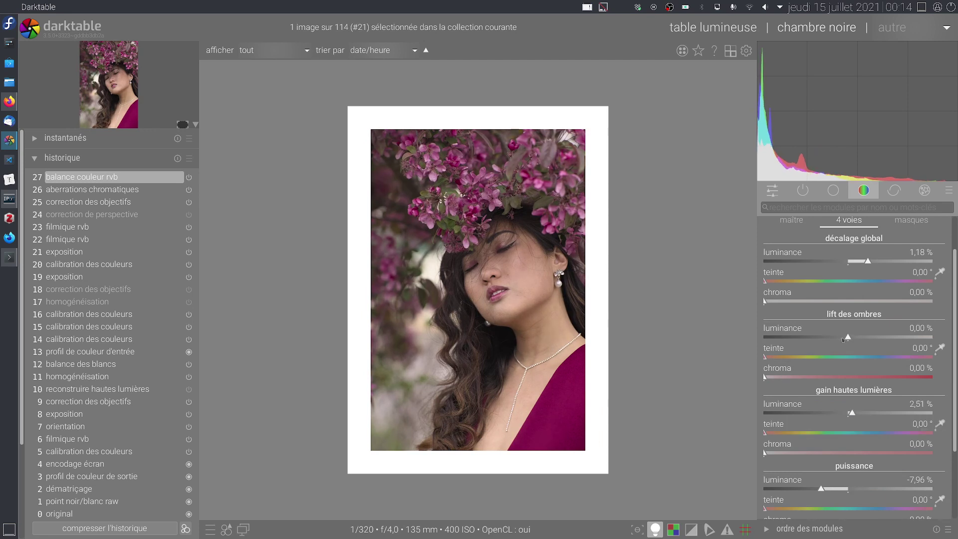
pyautogui.moveTo(842, 339); pyautogui.dragTo(828, 339)
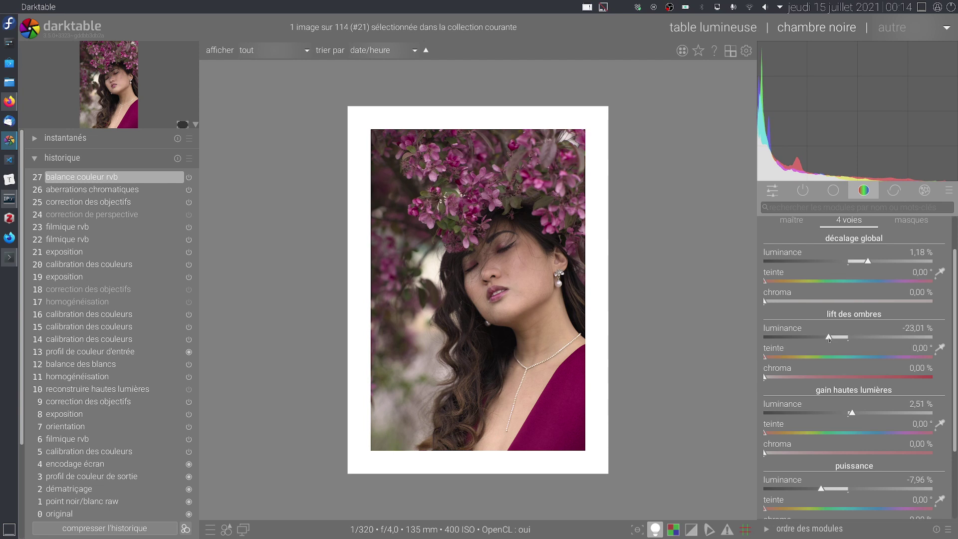
pyautogui.doubleClick(829, 339)
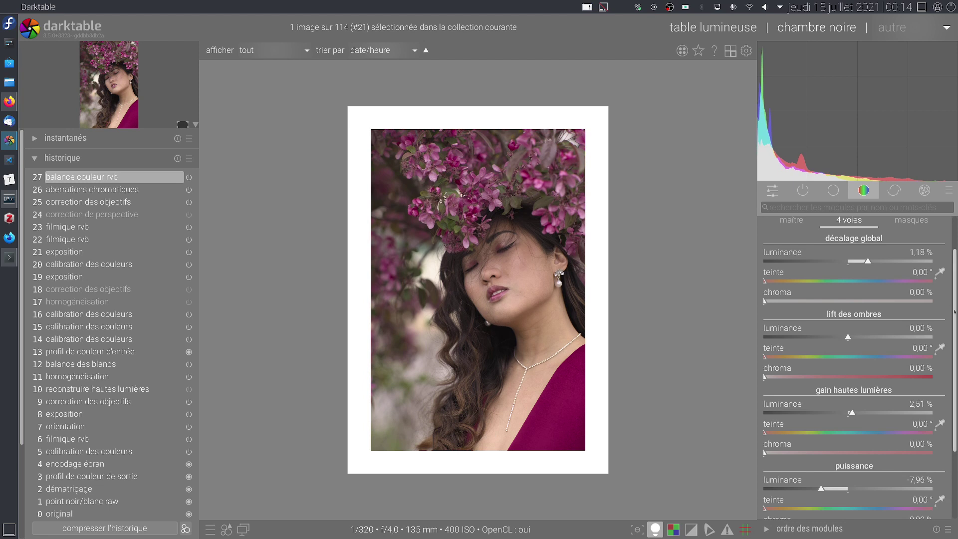
pyautogui.scroll(2, 861, 259)
pyautogui.click(858, 249)
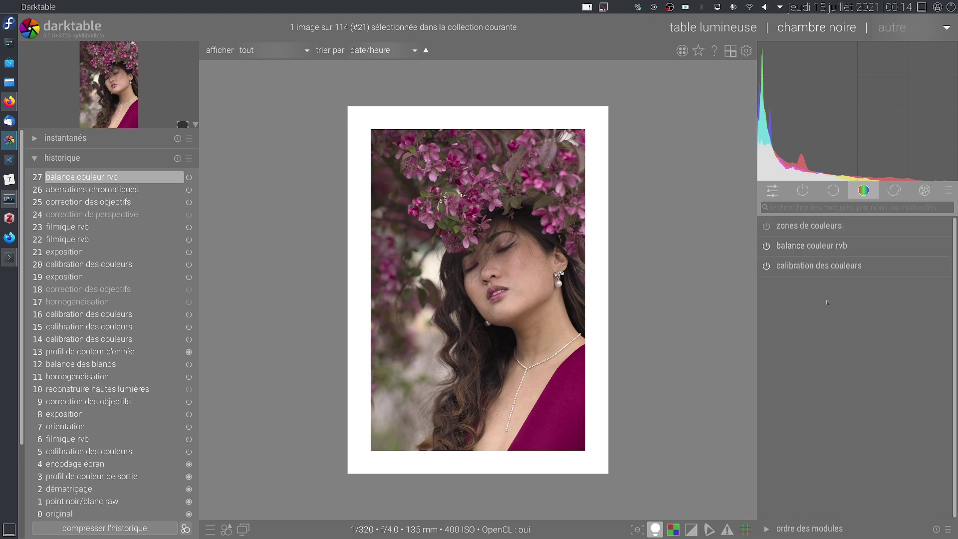
# Step: In the égaliseur de ton mask settings, automatically sample the compensation exposition masque to -0,97 EV
pyautogui.click(833, 190)
pyautogui.click(847, 308)
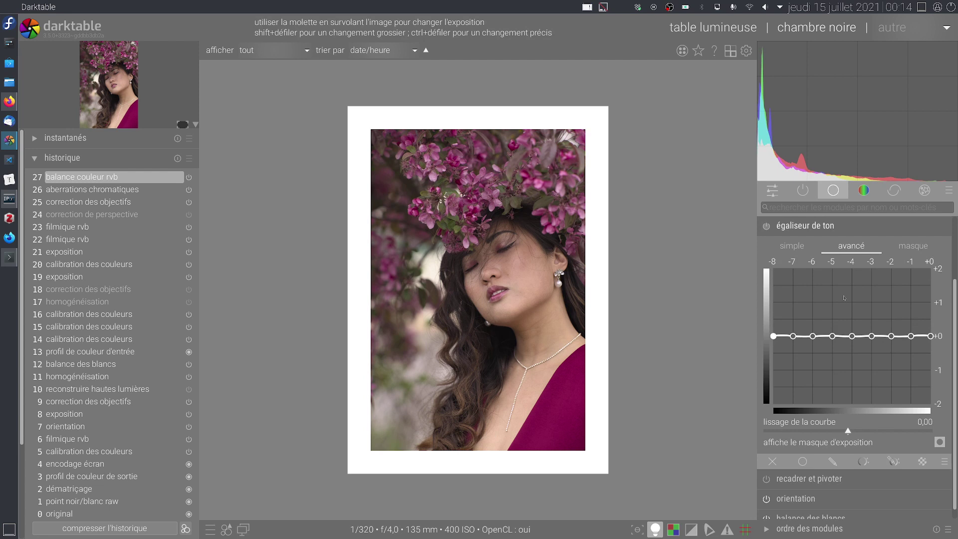
pyautogui.click(913, 245)
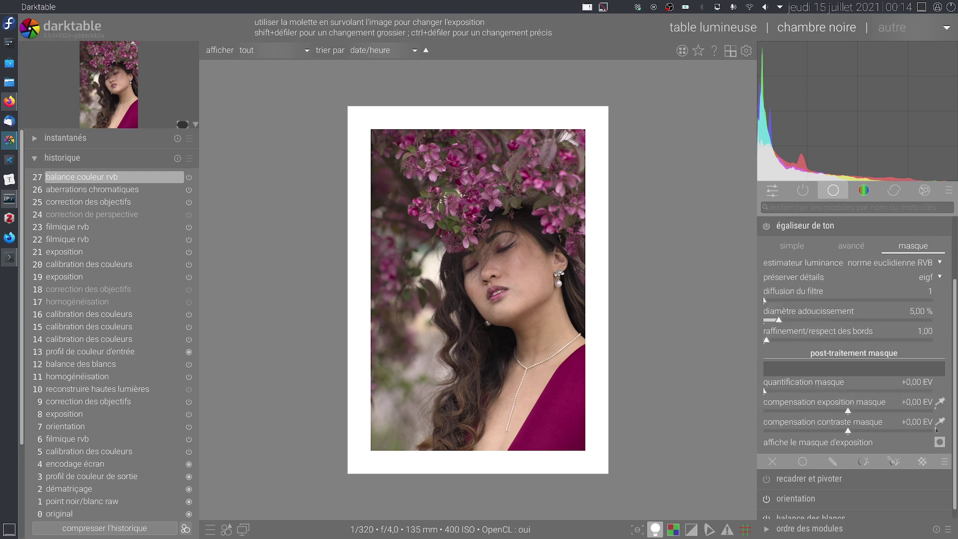
pyautogui.click(940, 404)
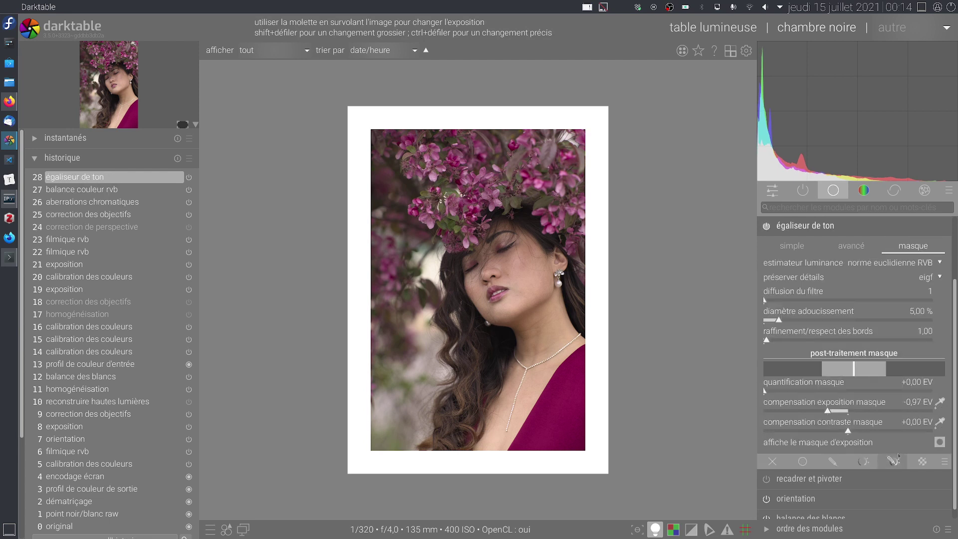
pyautogui.click(941, 404)
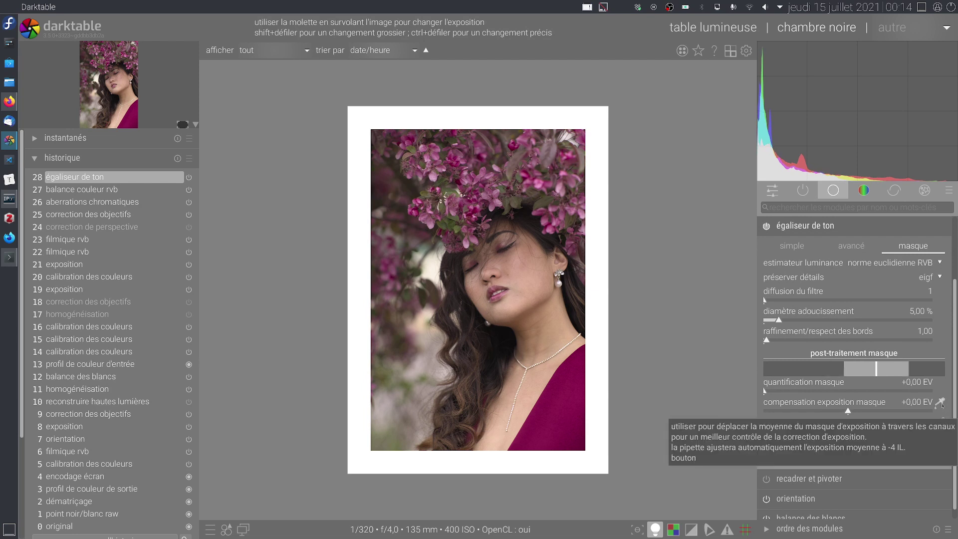
pyautogui.click(940, 404)
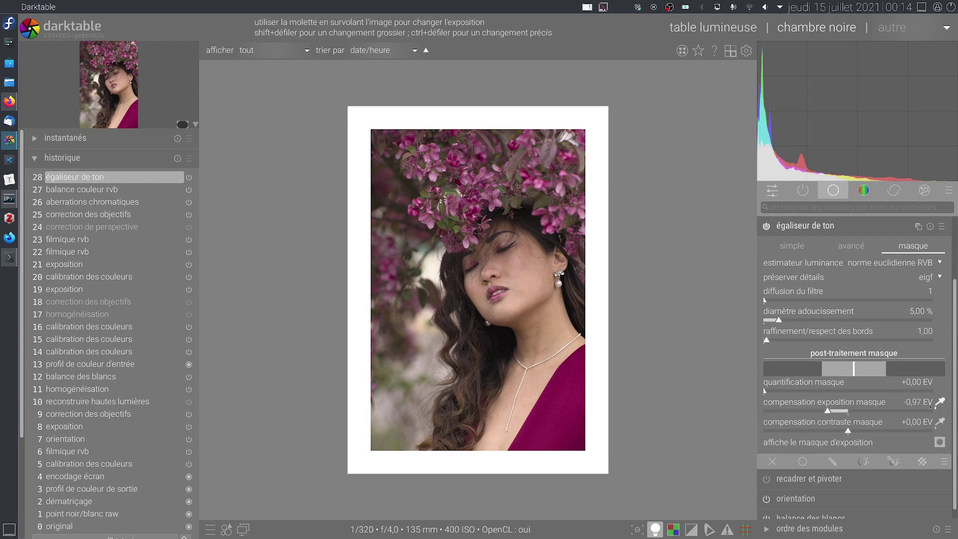
# Step: Without the colour assessment frame, brighten the face's lit tones and darken the neck's shadow tones directly on the image with the advanced tone curve
pyautogui.click(860, 252)
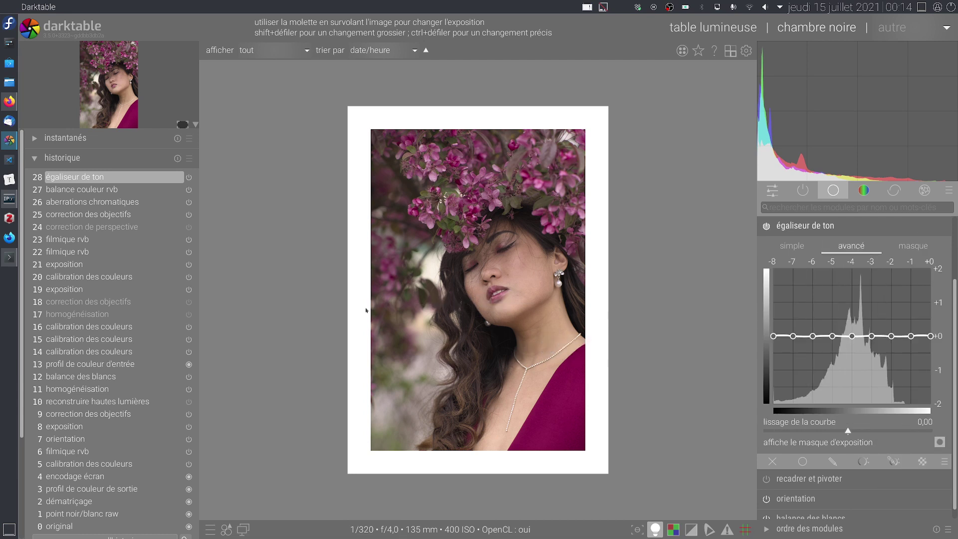
pyautogui.click(655, 529)
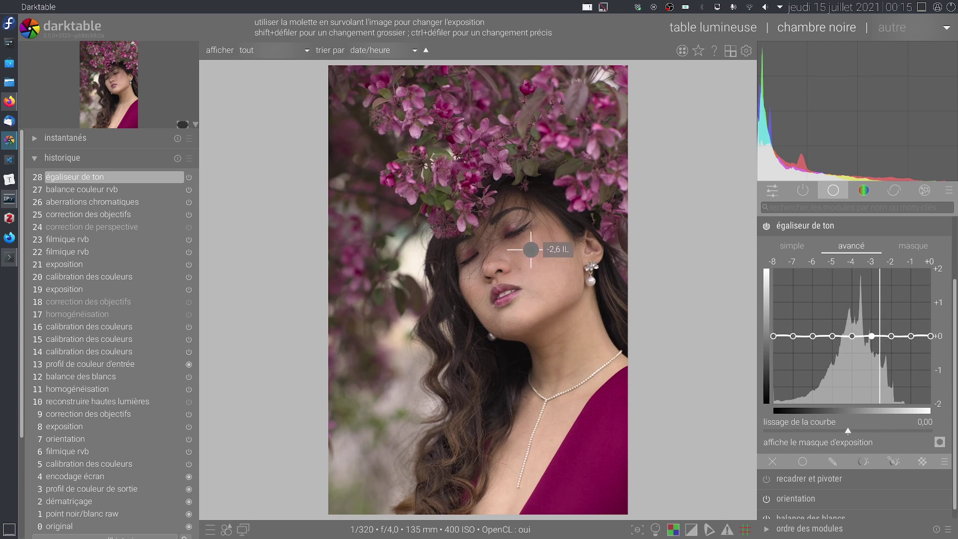
pyautogui.scroll(2, 531, 249)
pyautogui.scroll(2, 531, 249)
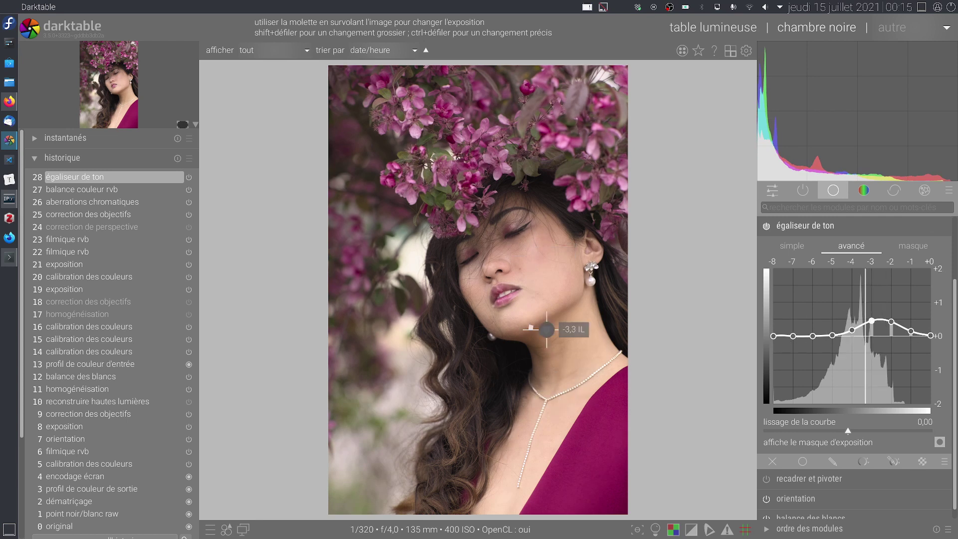
pyautogui.scroll(-3, 546, 329)
pyautogui.scroll(-2, 546, 329)
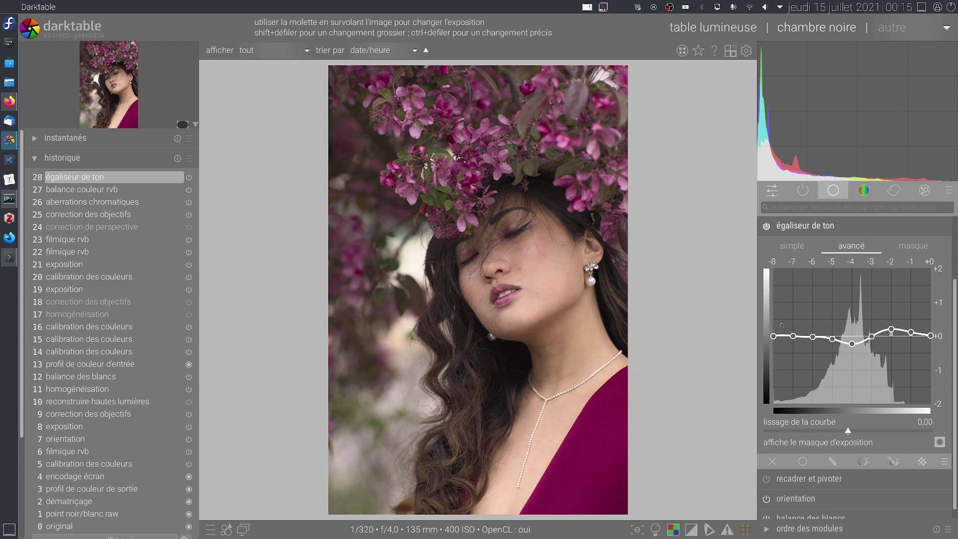
# Step: Toggle égaliseur de ton off and on repeatedly to compare the portrait's contrast, and keep it enabled
pyautogui.click(765, 227)
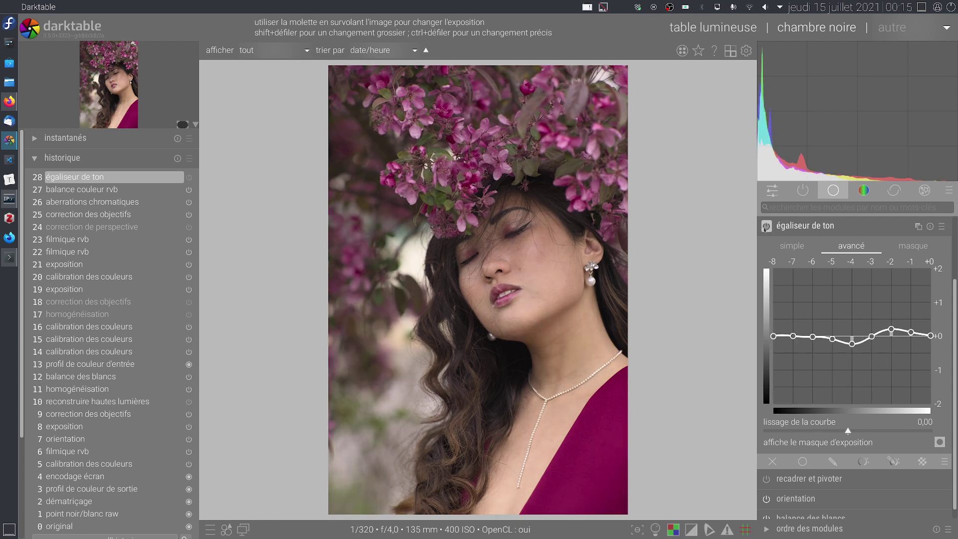
pyautogui.click(765, 227)
pyautogui.click(765, 227)
pyautogui.click(765, 227)
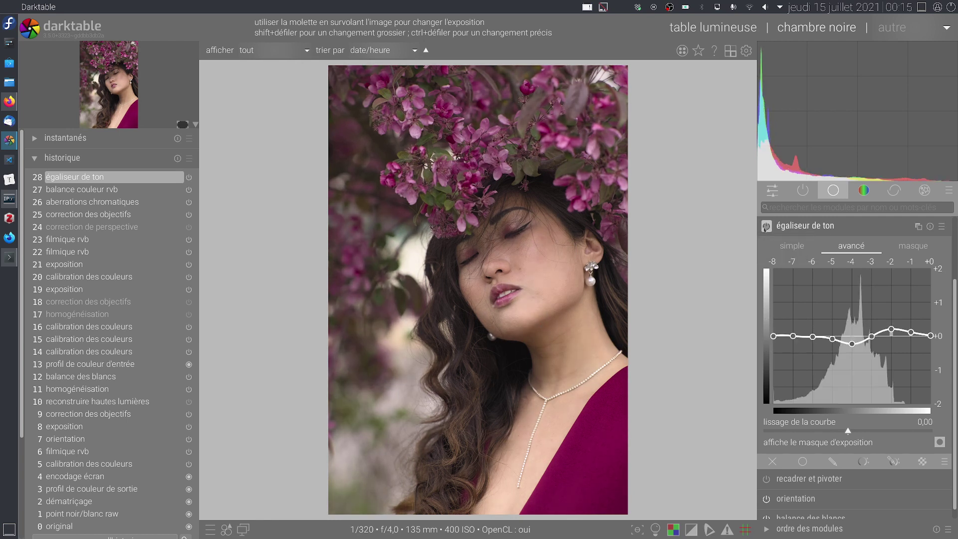
pyautogui.click(765, 227)
pyautogui.click(765, 227)
pyautogui.click(765, 227)
pyautogui.click(765, 227)
pyautogui.click(765, 227)
pyautogui.click(765, 227)
pyautogui.click(765, 227)
pyautogui.click(765, 226)
pyautogui.click(765, 227)
pyautogui.click(765, 227)
pyautogui.click(765, 227)
pyautogui.click(765, 227)
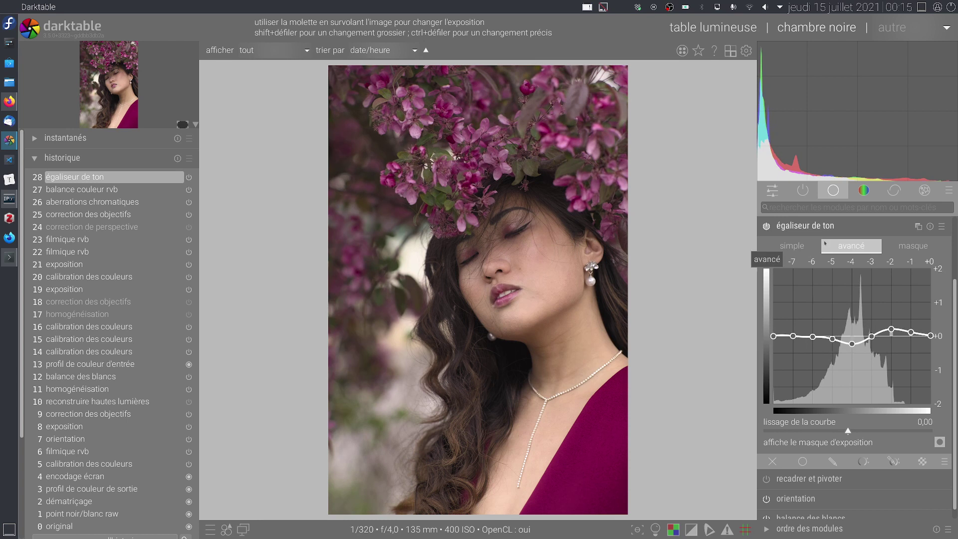
pyautogui.click(765, 227)
pyautogui.click(765, 226)
pyautogui.click(766, 227)
pyautogui.click(766, 227)
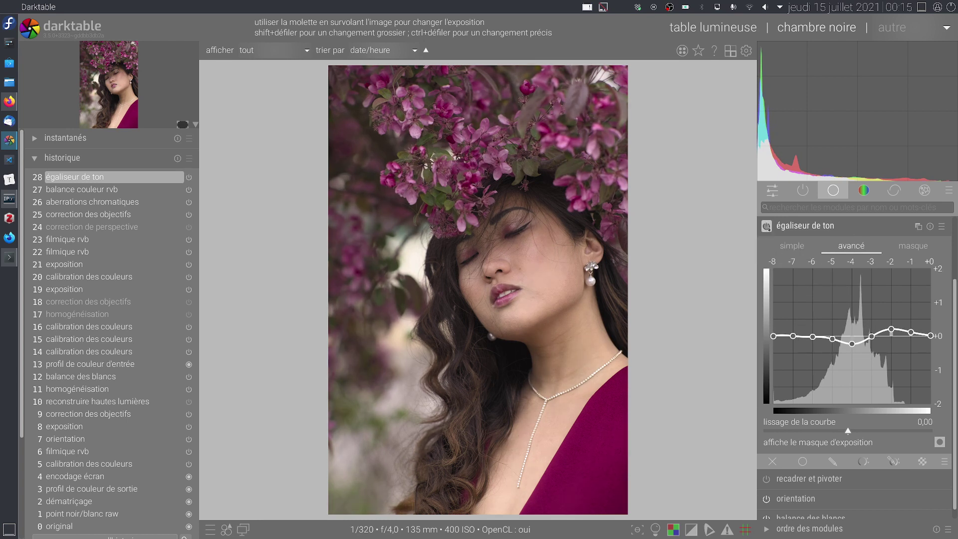
# Step: Blend égaliseur de ton uniformly in mode normal at 40% opacity and collapse the module
pyautogui.click(802, 461)
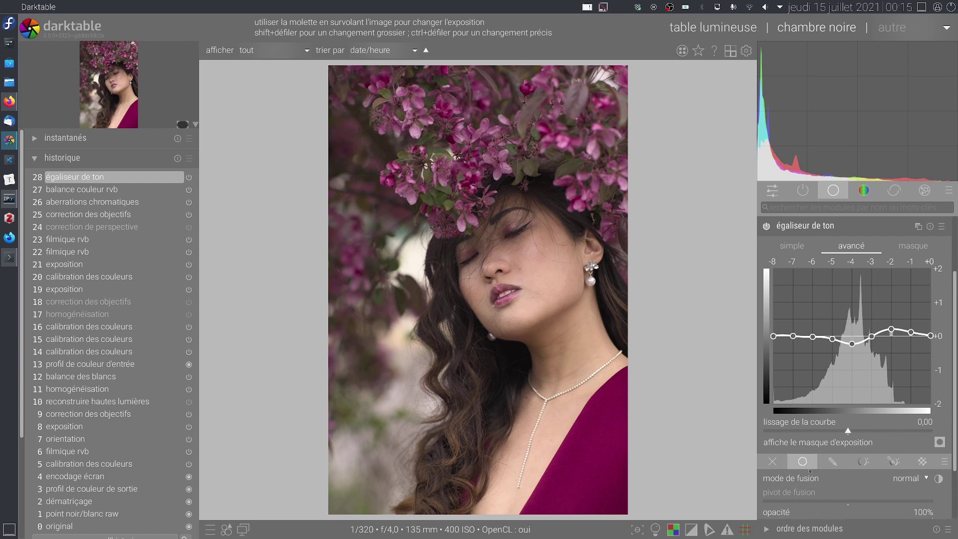
pyautogui.scroll(-2, 877, 309)
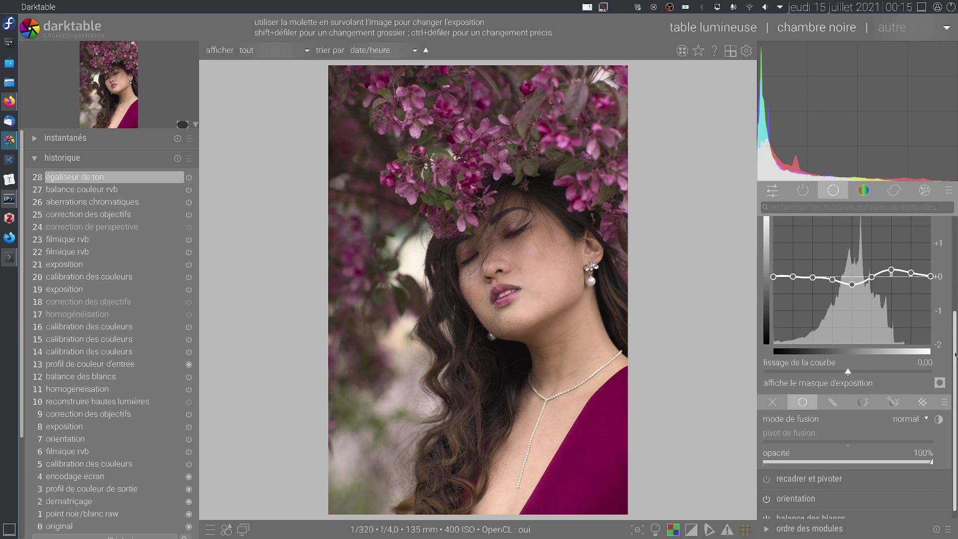
pyautogui.scroll(2, 954, 370)
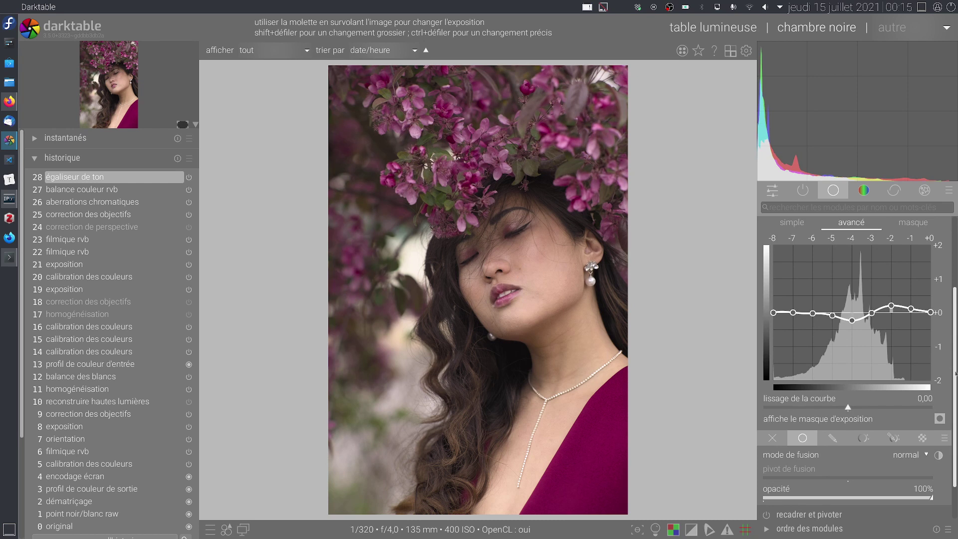
pyautogui.scroll(-2, 954, 373)
pyautogui.click(830, 451)
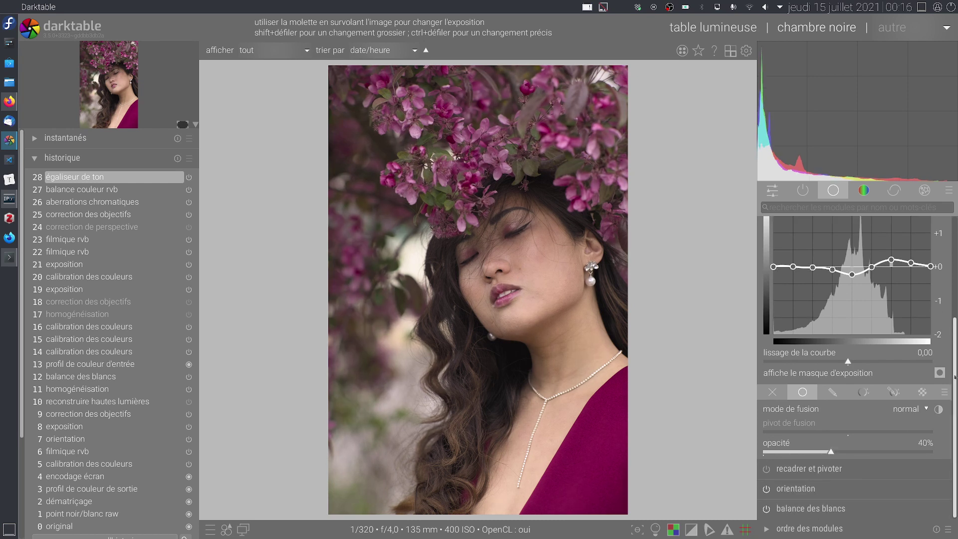
pyautogui.scroll(4, 955, 369)
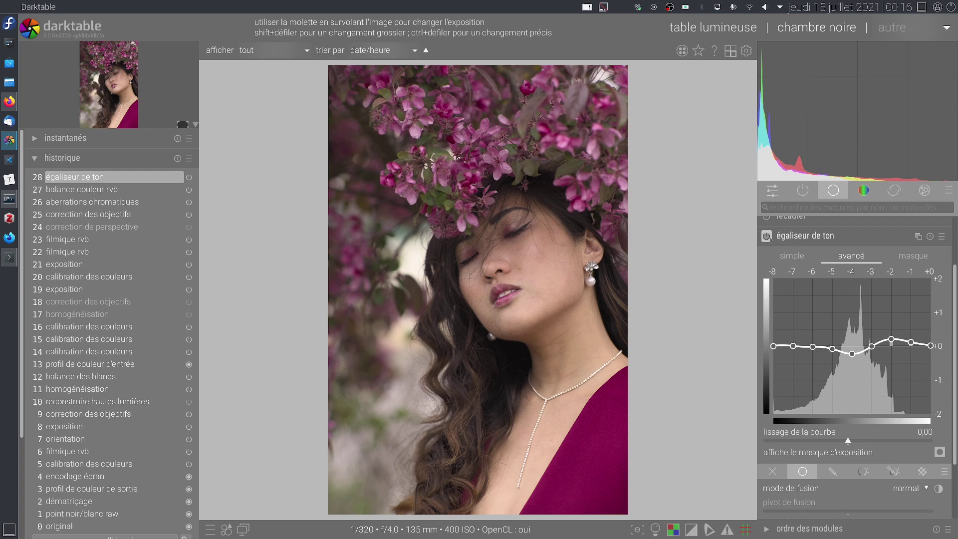
pyautogui.click(786, 237)
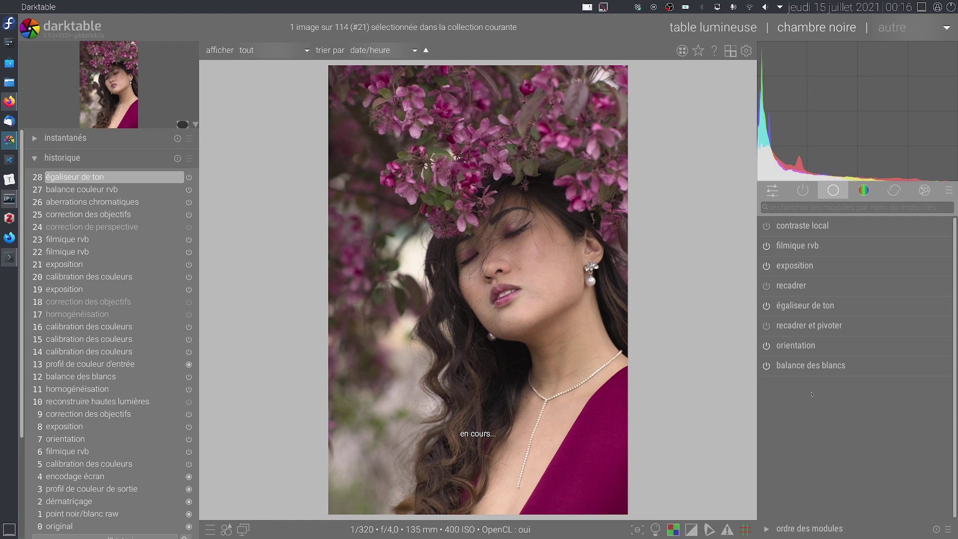
# Step: Among the active modules, review the settings of égaliseur de ton, exposition and calibration des couleurs
pyautogui.click(802, 190)
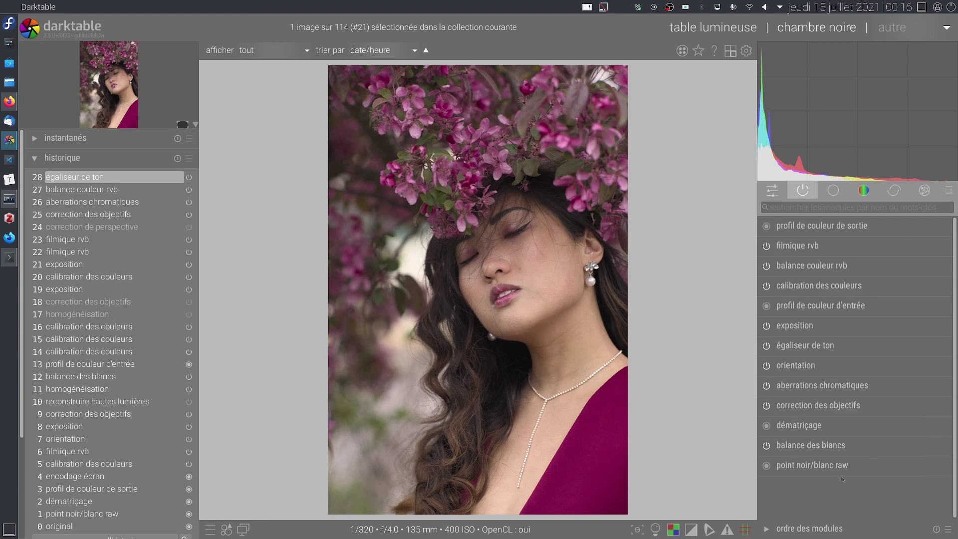
pyautogui.click(813, 345)
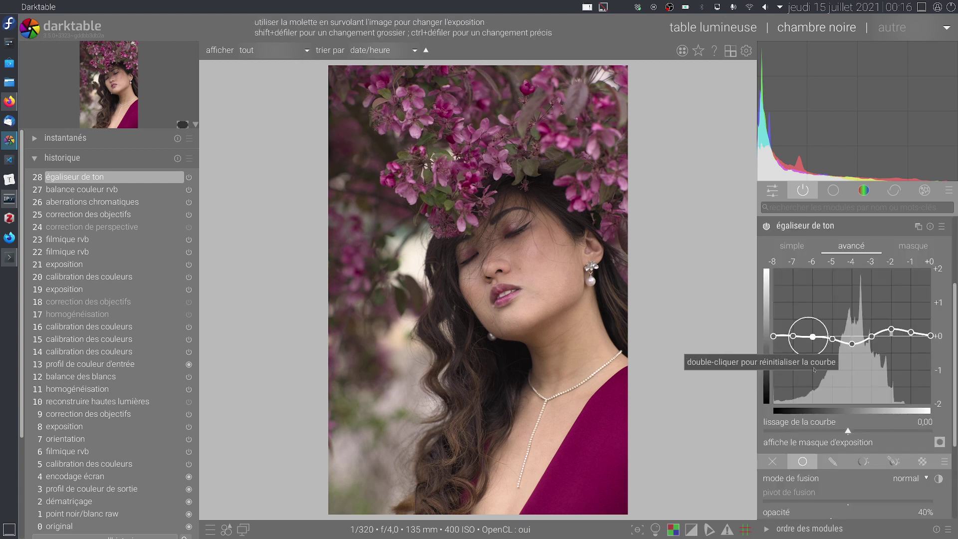
pyautogui.click(837, 230)
pyautogui.click(808, 329)
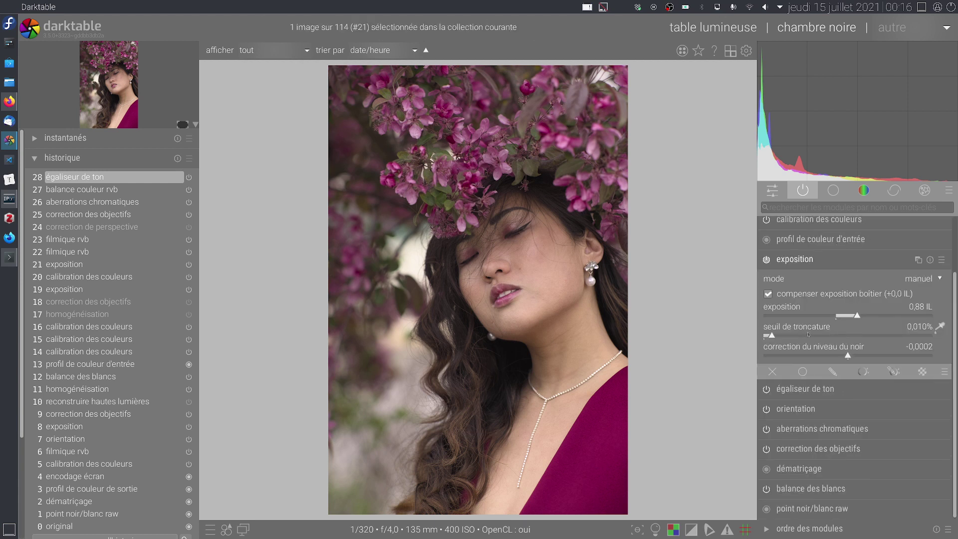
pyautogui.click(826, 263)
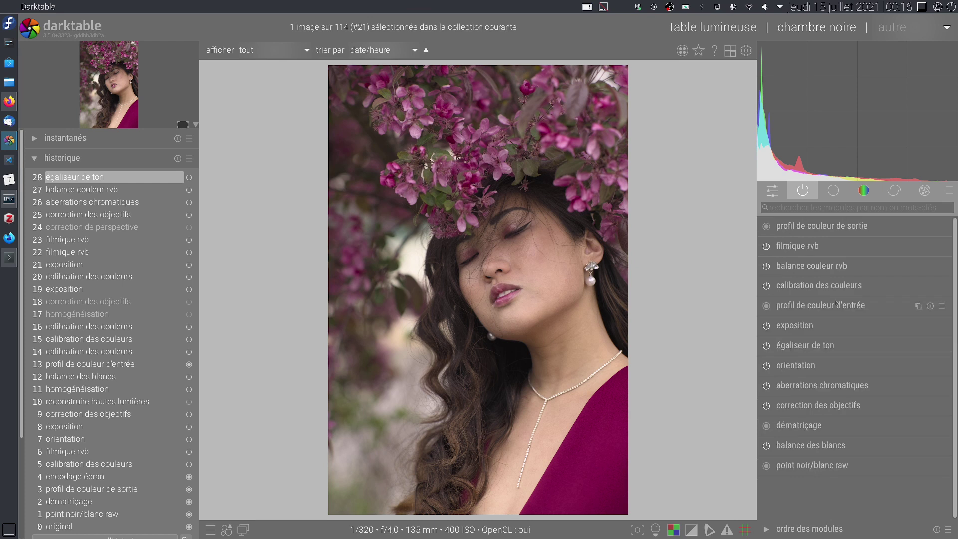
pyautogui.click(804, 284)
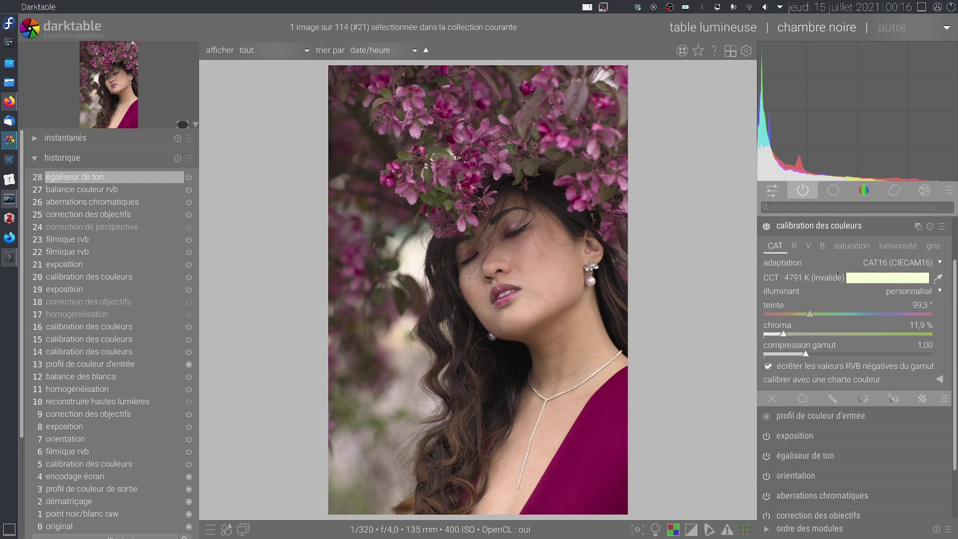
pyautogui.click(860, 229)
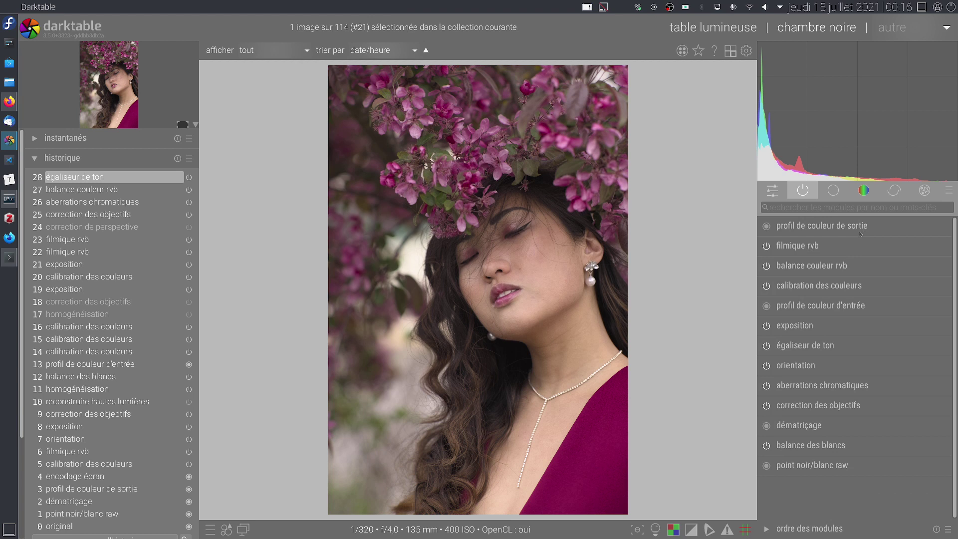
# Step: Review filmique rvb's scène and look settings, and balance couleur rvb's 4 voies and maître settings
pyautogui.click(857, 245)
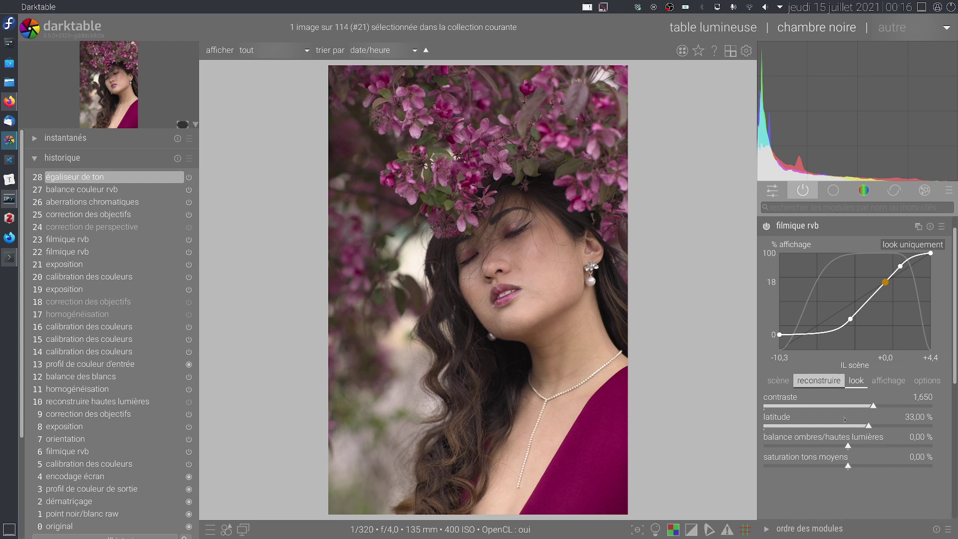
pyautogui.click(778, 380)
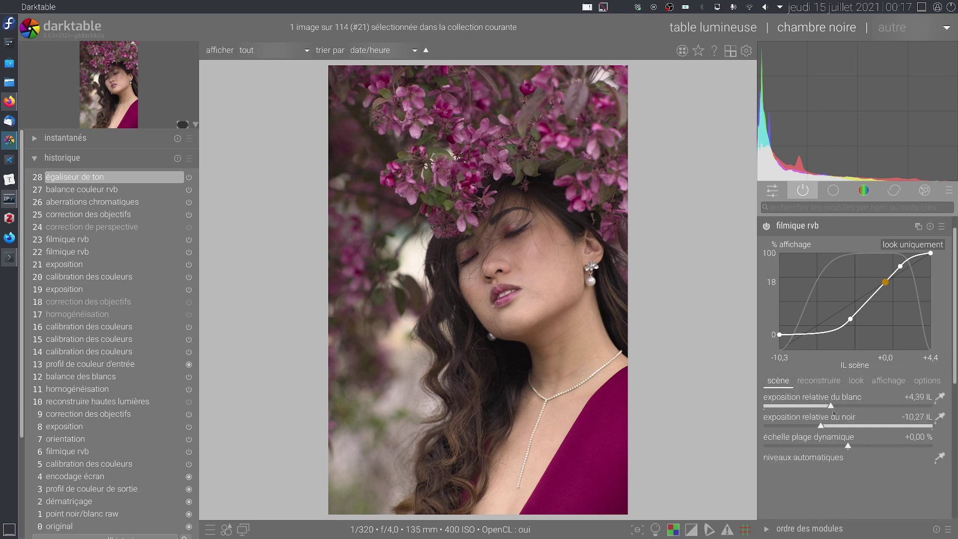
pyautogui.click(855, 381)
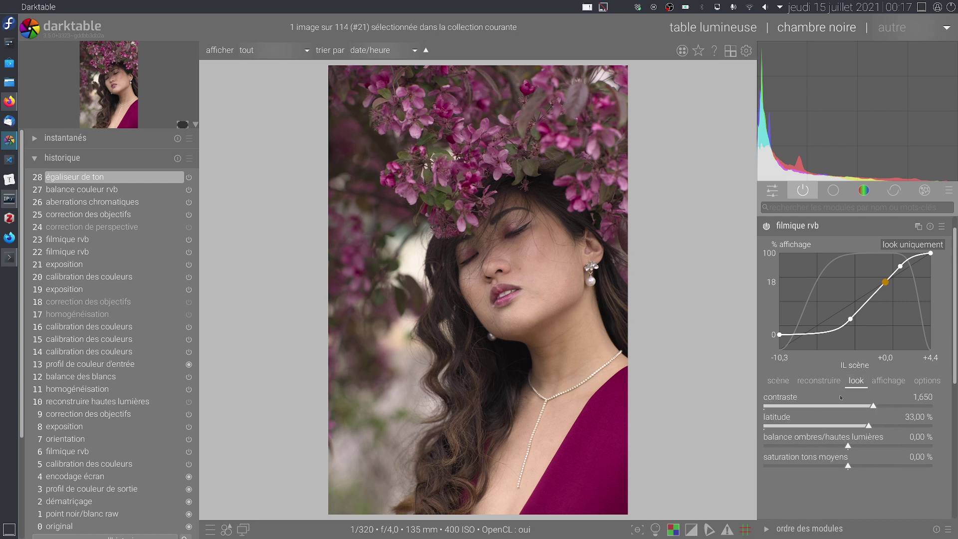
pyautogui.click(830, 226)
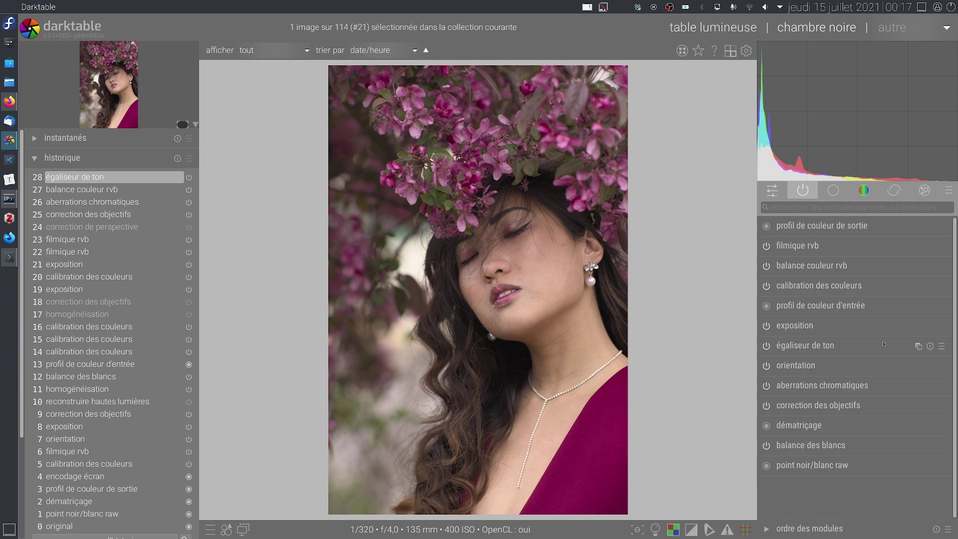
pyautogui.click(831, 266)
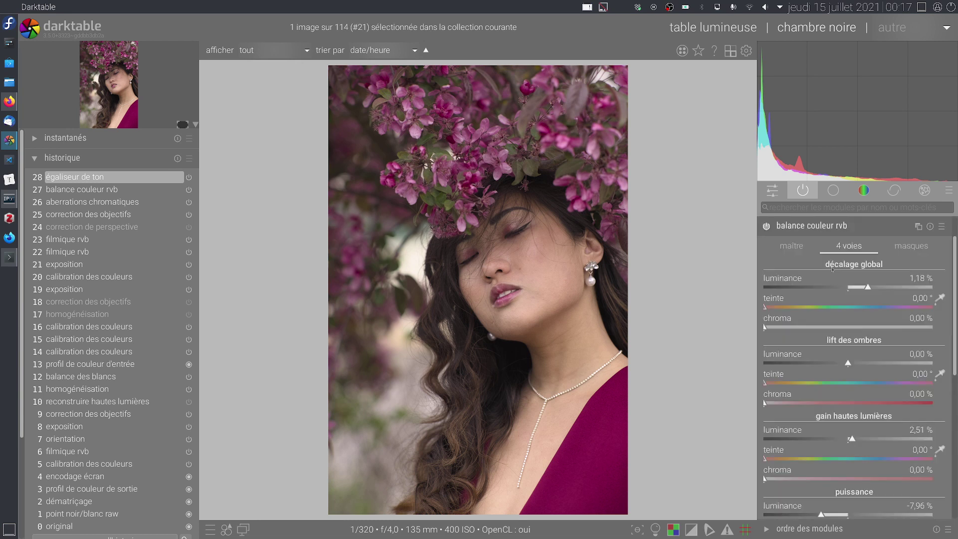
pyautogui.click(792, 249)
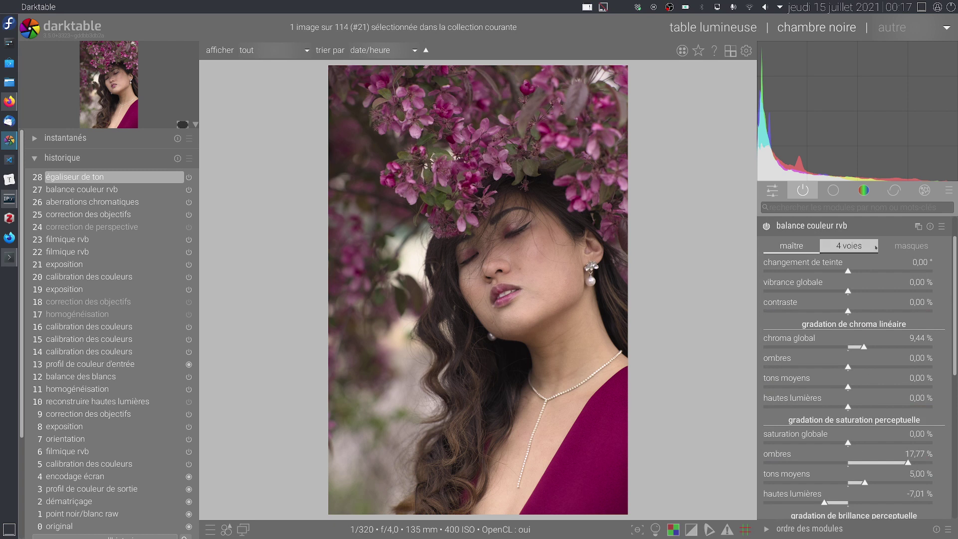
# Step: In balance couleur rvb, check the masques settings, reset the 4 voies gain hautes lumières luminance to 0,00 %, and collapse the module
pyautogui.click(892, 250)
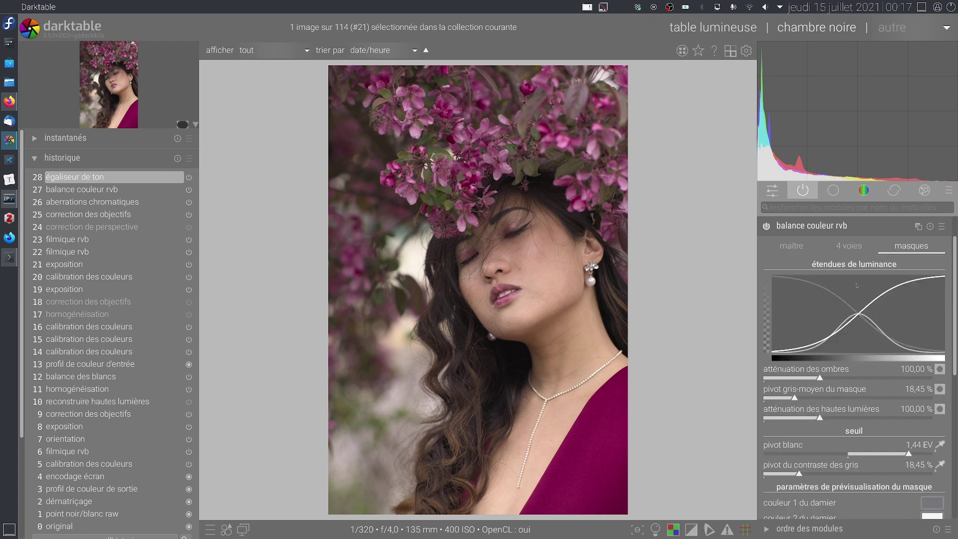
pyautogui.click(850, 246)
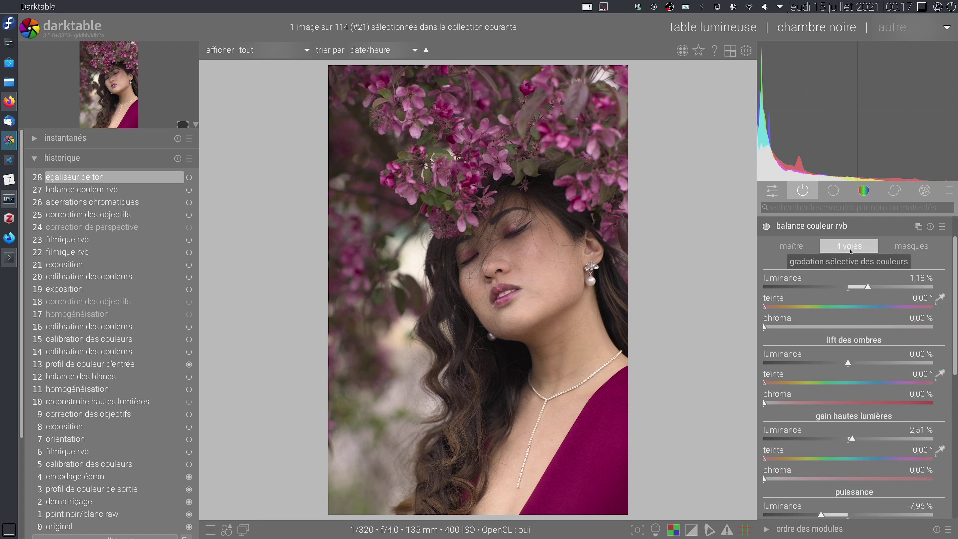
pyautogui.moveTo(955, 331)
pyautogui.mouseDown()
pyautogui.moveTo(956, 358)
pyautogui.moveTo(956, 347)
pyautogui.mouseUp()
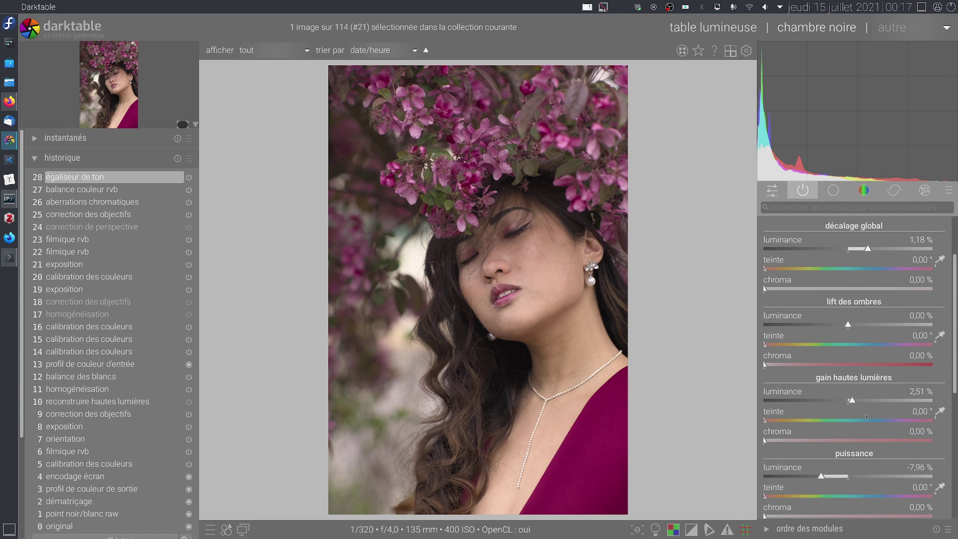
pyautogui.click(850, 400)
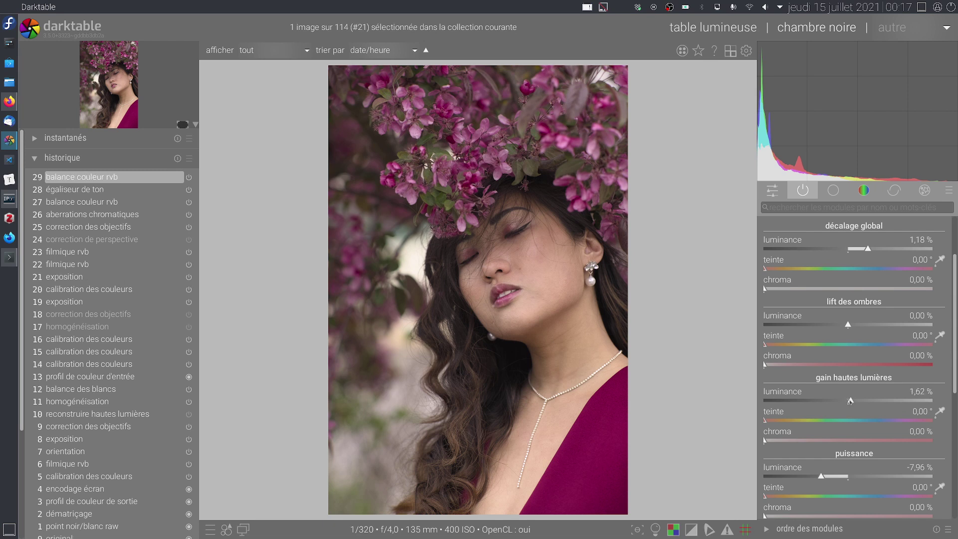
pyautogui.doubleClick(850, 400)
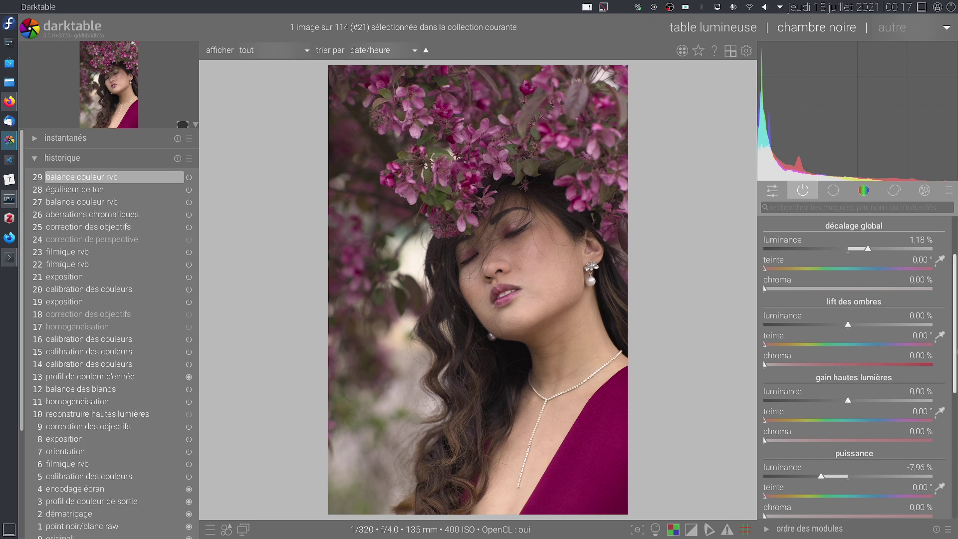
pyautogui.scroll(3, 944, 331)
pyautogui.scroll(-1, 943, 330)
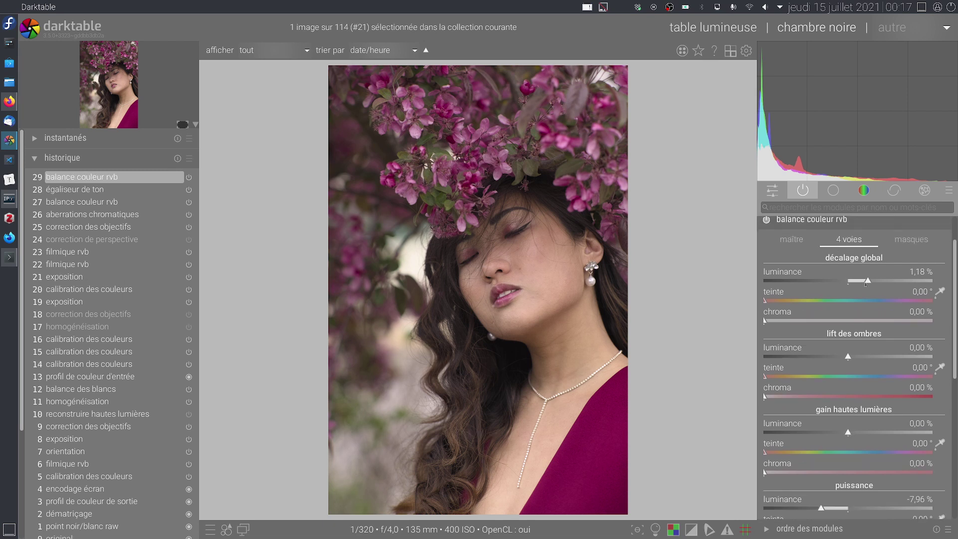
pyautogui.click(833, 220)
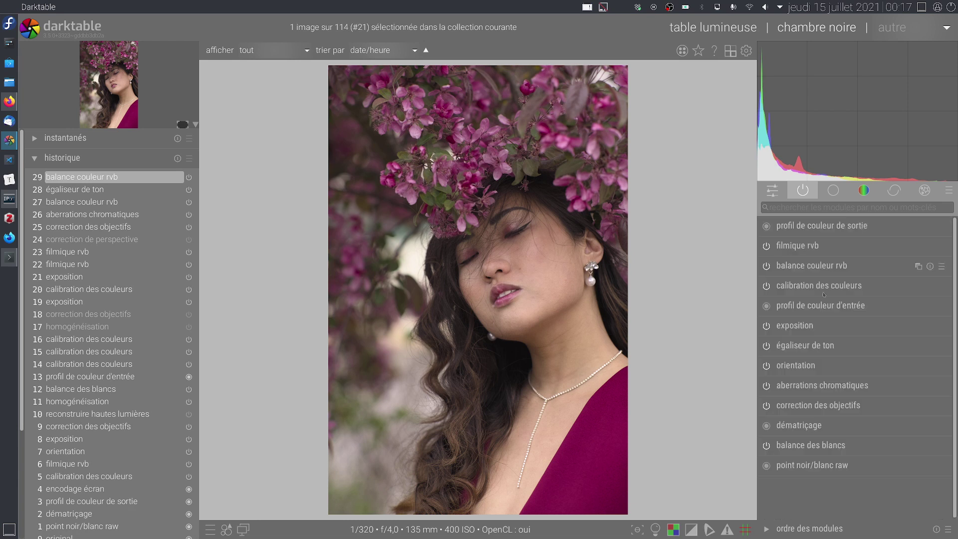
# Step: Review the advanced curve of égaliseur de ton, collapse the historique, and expand the exporter options
pyautogui.click(819, 345)
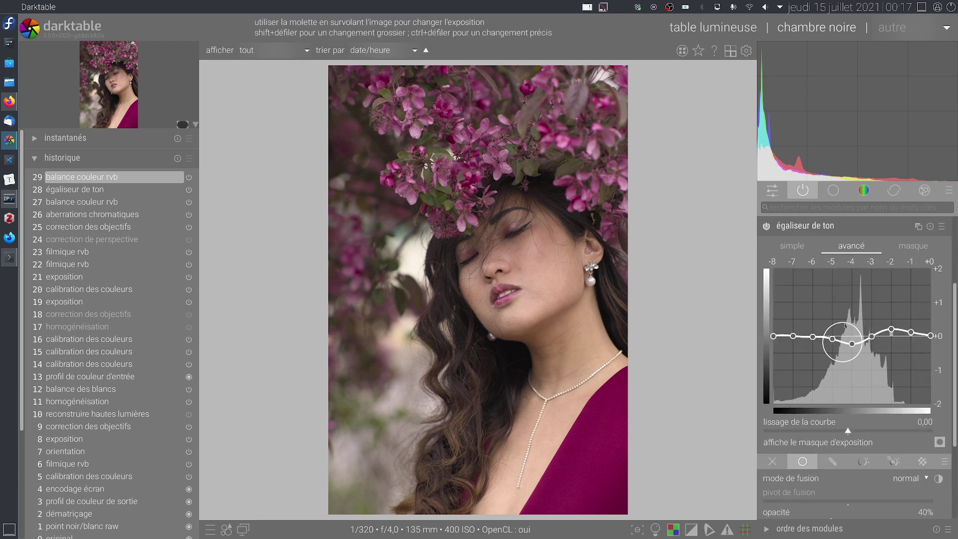
pyautogui.click(848, 231)
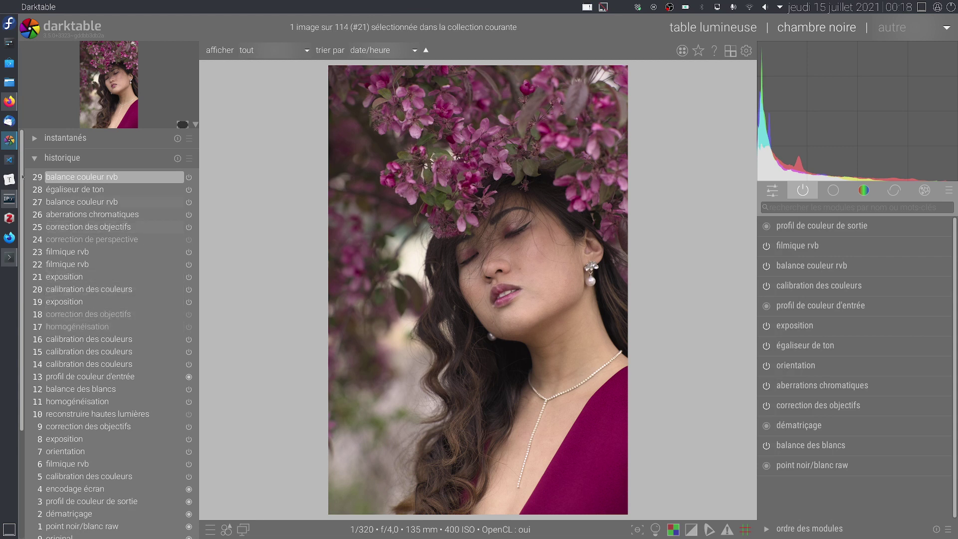
pyautogui.click(35, 158)
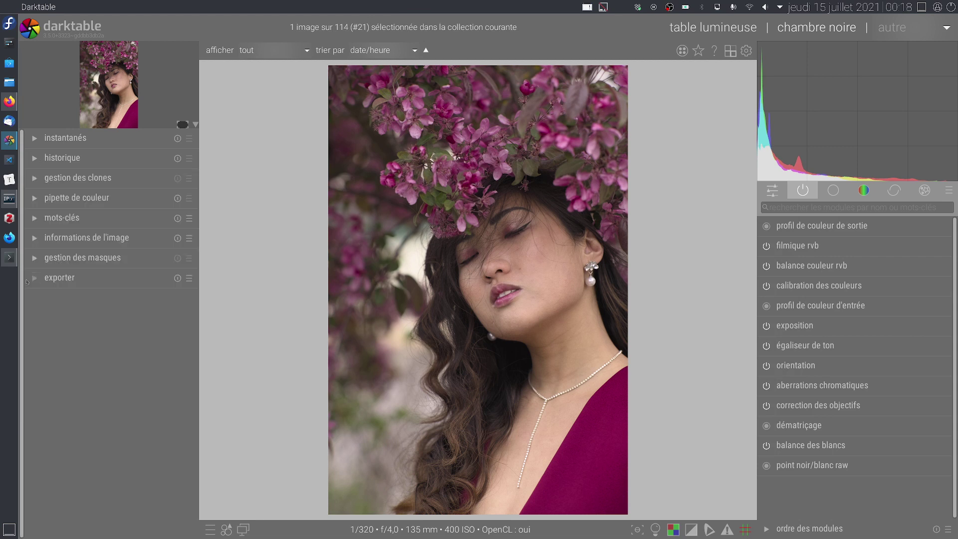
pyautogui.click(28, 281)
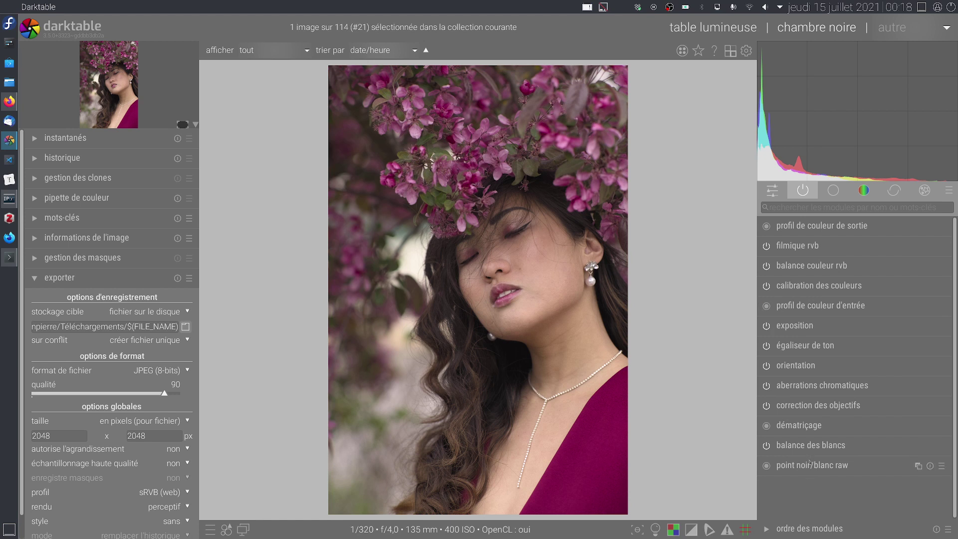
# Step: Review the exposition settings, and view the portrait's colours on the vectorscope before returning to the histogram
pyautogui.moveTo(804, 445)
pyautogui.click(814, 326)
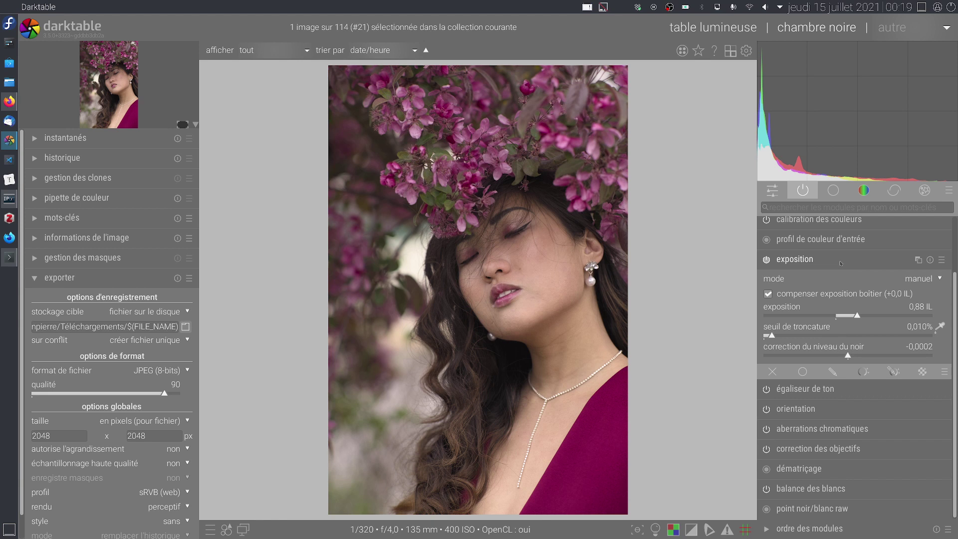
pyautogui.click(841, 260)
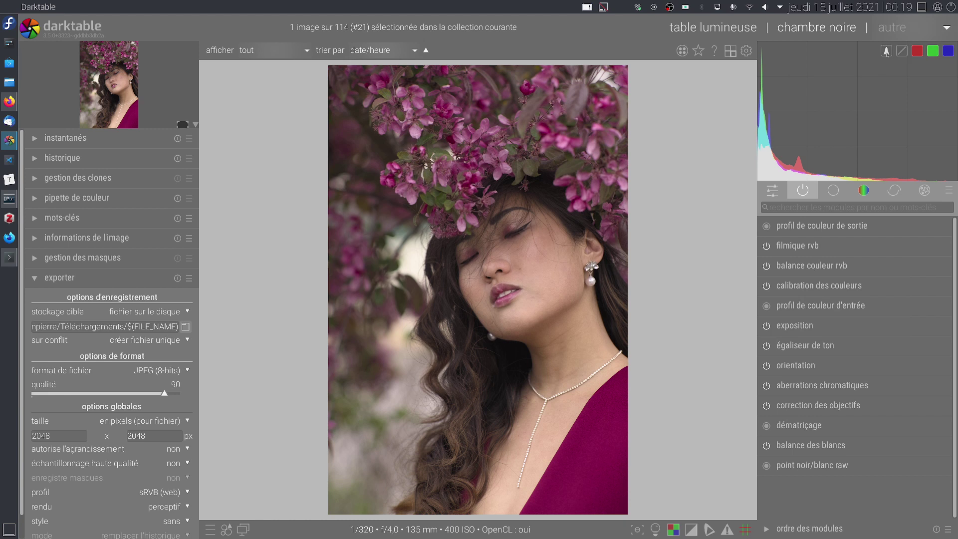
pyautogui.click(886, 52)
pyautogui.click(885, 51)
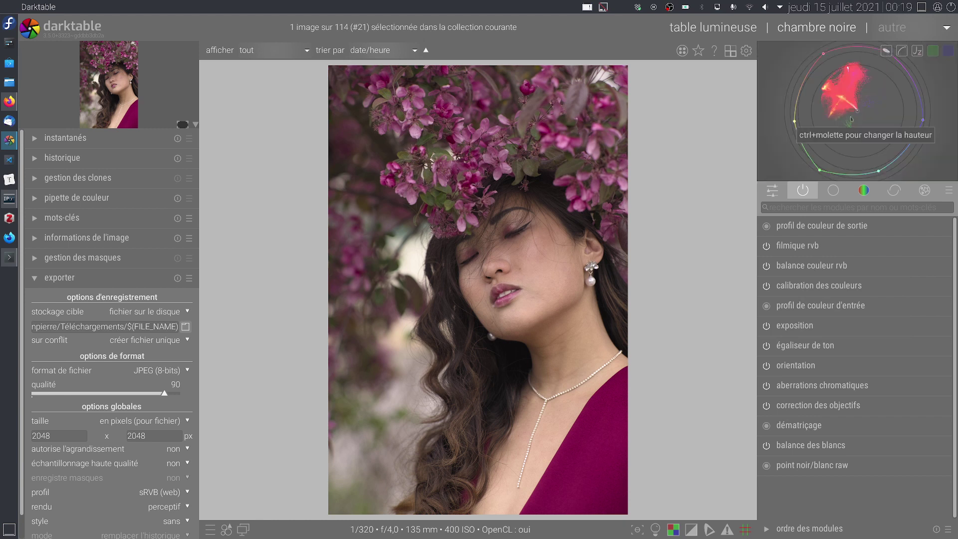
pyautogui.click(886, 51)
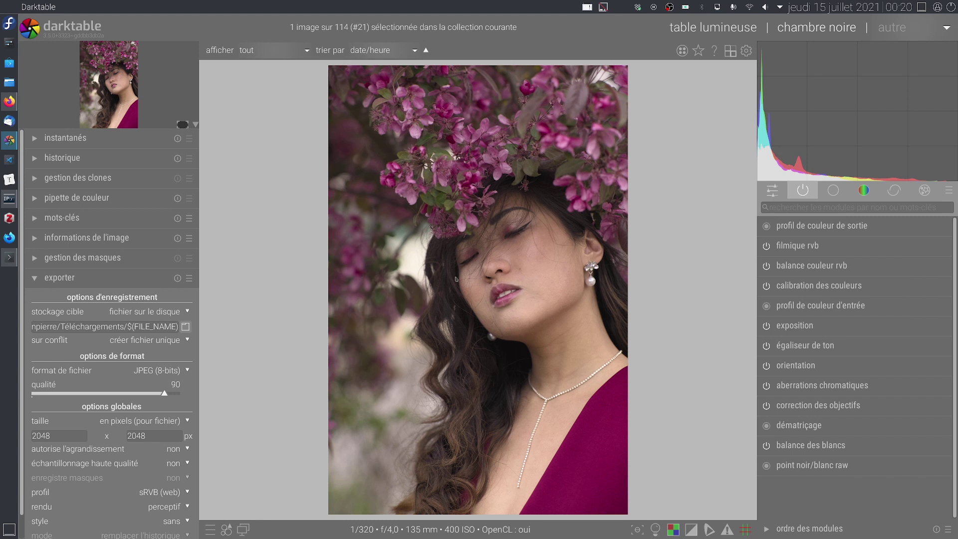
# Step: Try an exposition relative du blanc of +3,12 IL in filmique rvb while viewing the face at 100%, and undo it
pyautogui.middleClick(419, 255)
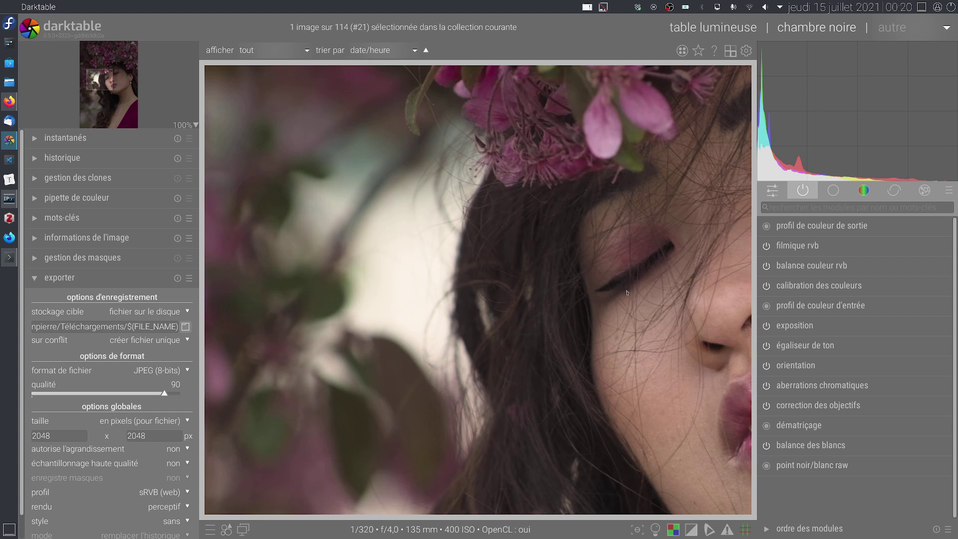
pyautogui.click(918, 246)
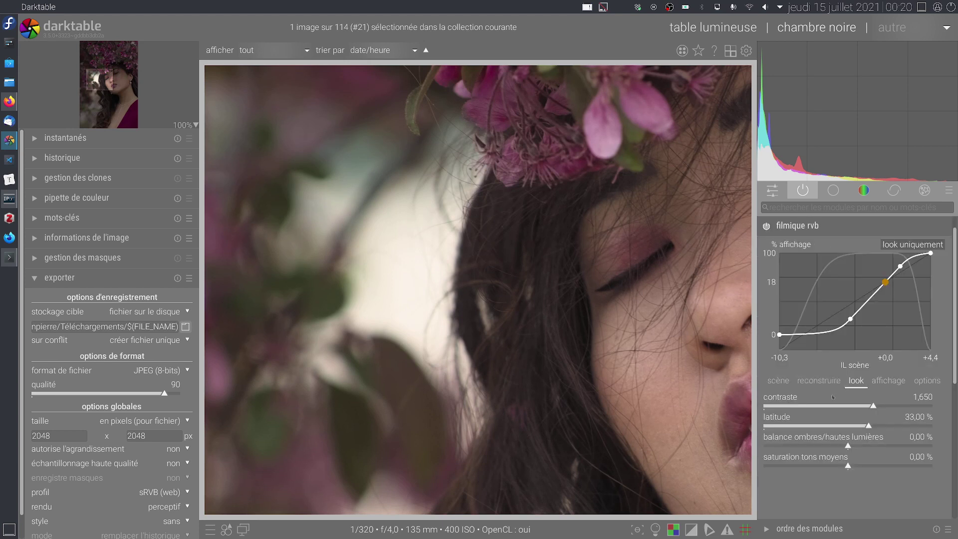
pyautogui.click(778, 380)
pyautogui.click(794, 405)
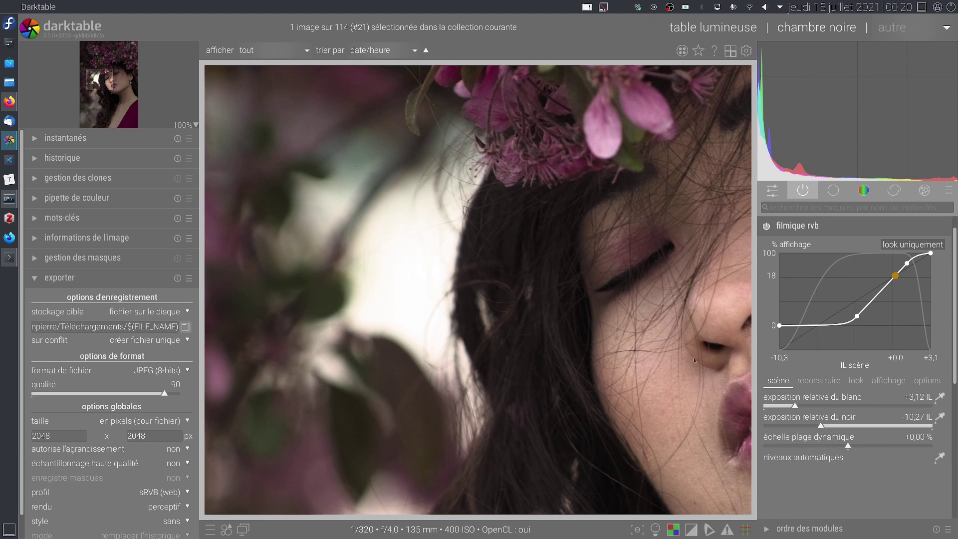
pyautogui.hotkey('ctrl', 'z')
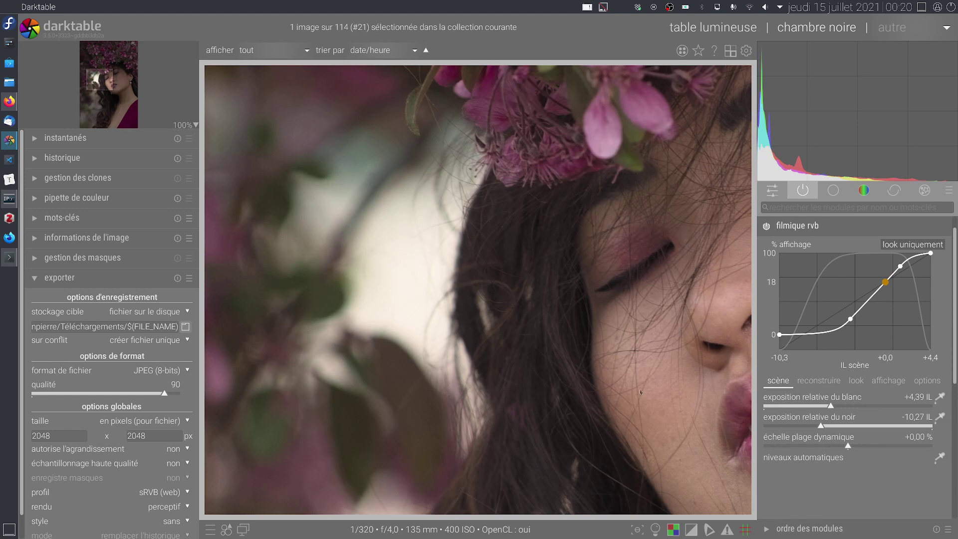
# Step: Try an exposition relative du noir of -5,84 IL on the dark hair areas, undo it, and collapse filmique rvb
pyautogui.moveTo(628, 390); pyautogui.dragTo(499, 292)
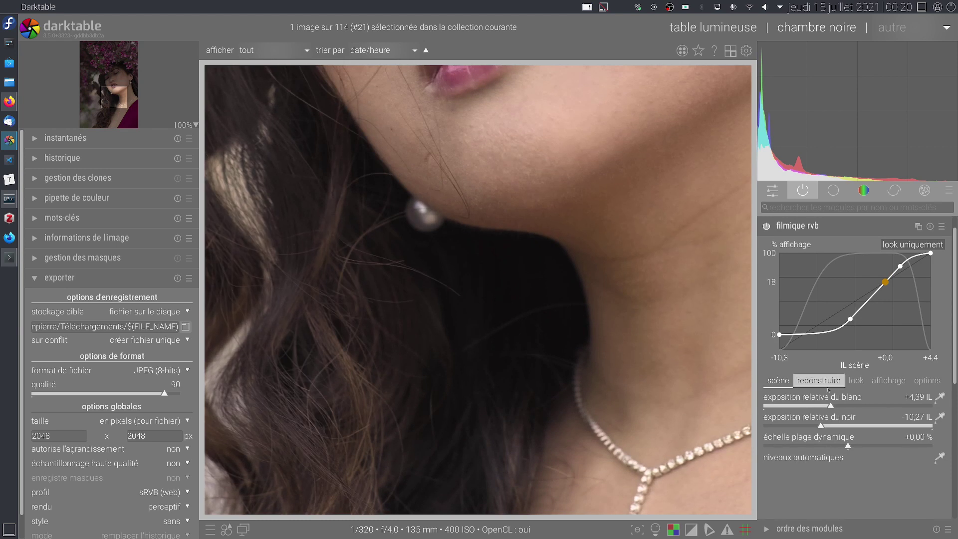
pyautogui.click(888, 427)
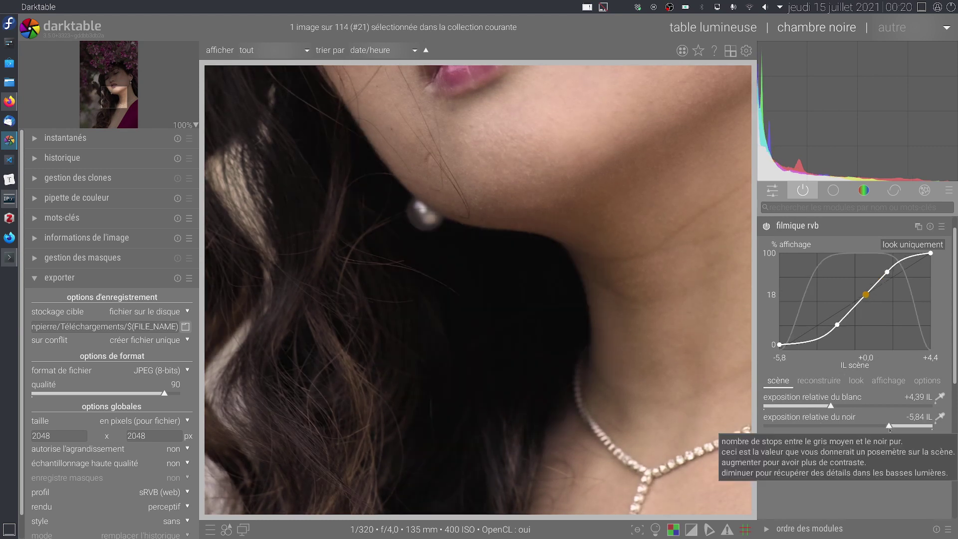
pyautogui.hotkey('ctrl', 'z')
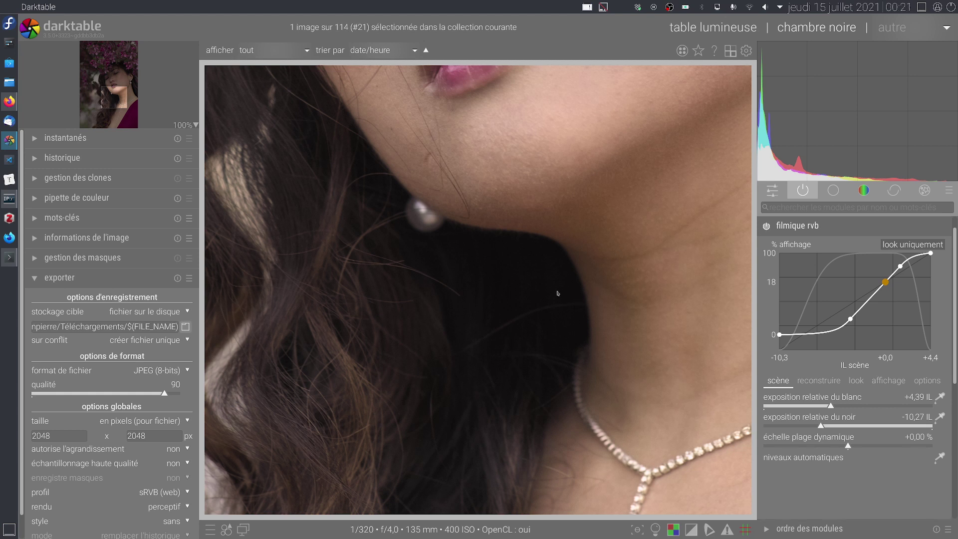
pyautogui.middleClick(485, 195)
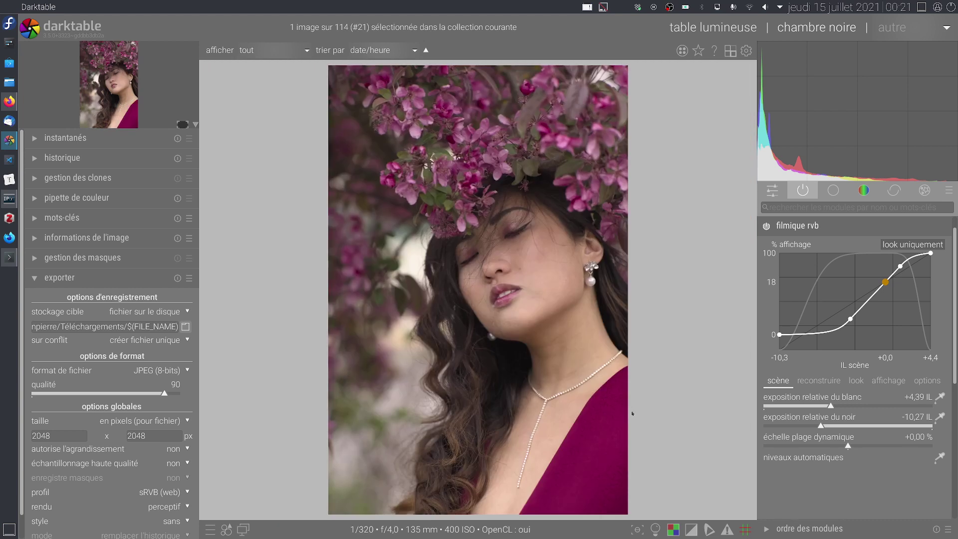
pyautogui.click(848, 226)
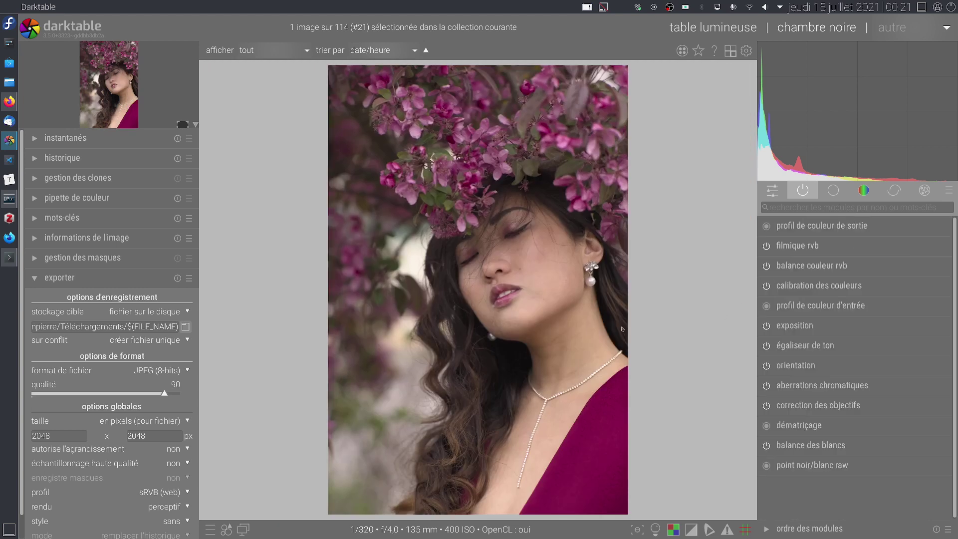
# Step: Inspect the face, hair and necklace at 100%, and review the image information and export options
pyautogui.middleClick(524, 309)
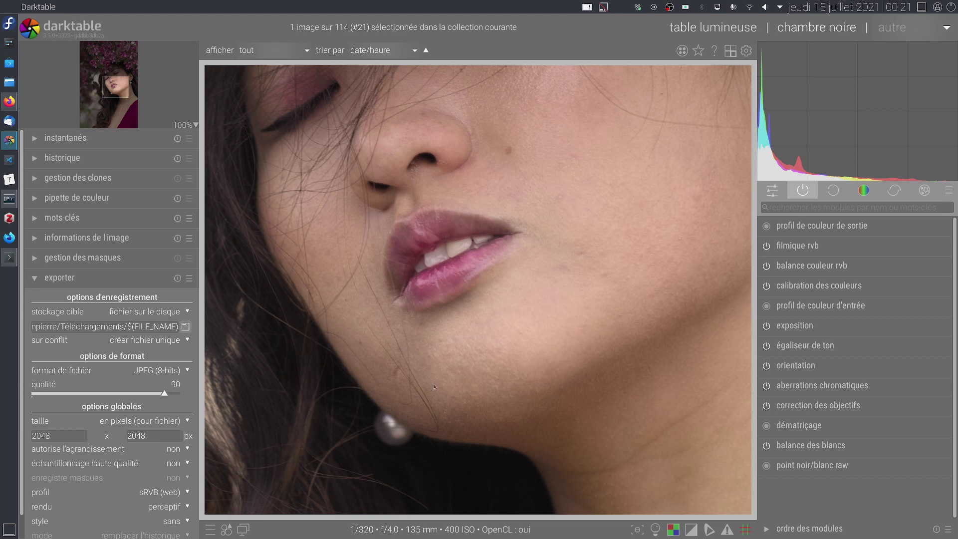
pyautogui.scroll(-4, 436, 391)
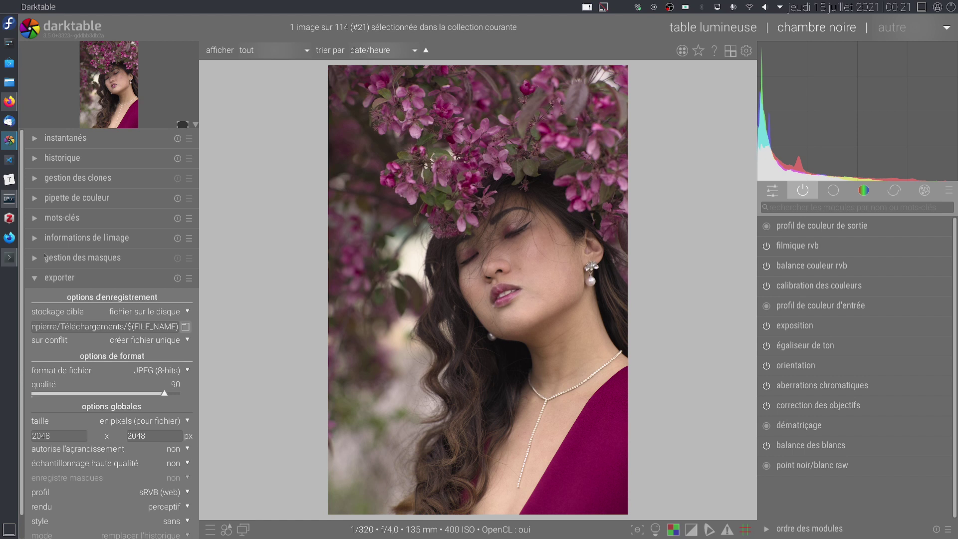
pyautogui.click(34, 277)
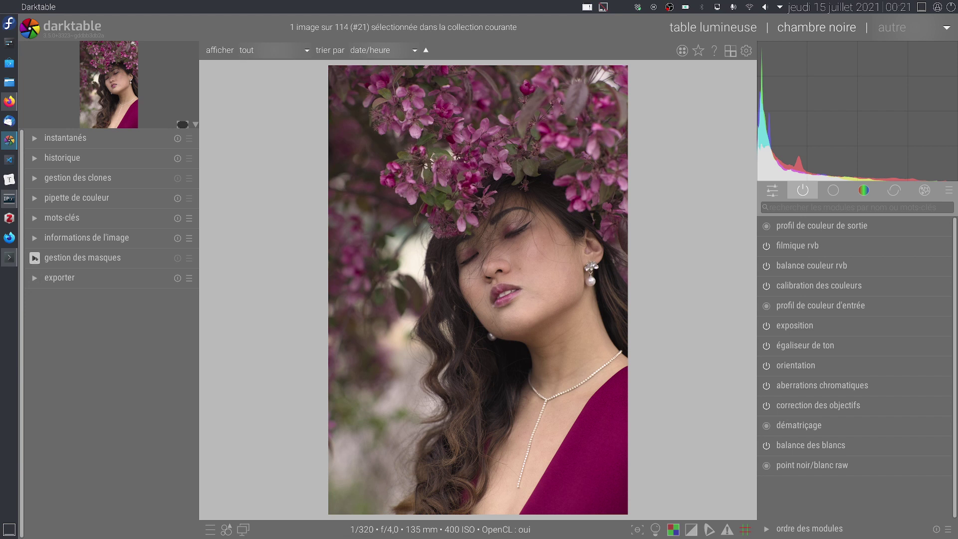
pyautogui.click(35, 238)
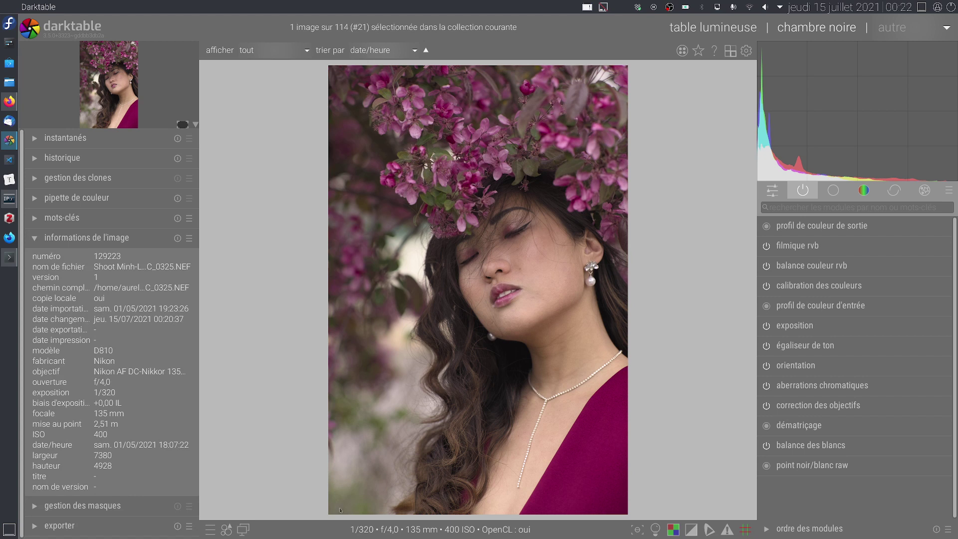
pyautogui.click(86, 238)
pyautogui.click(60, 277)
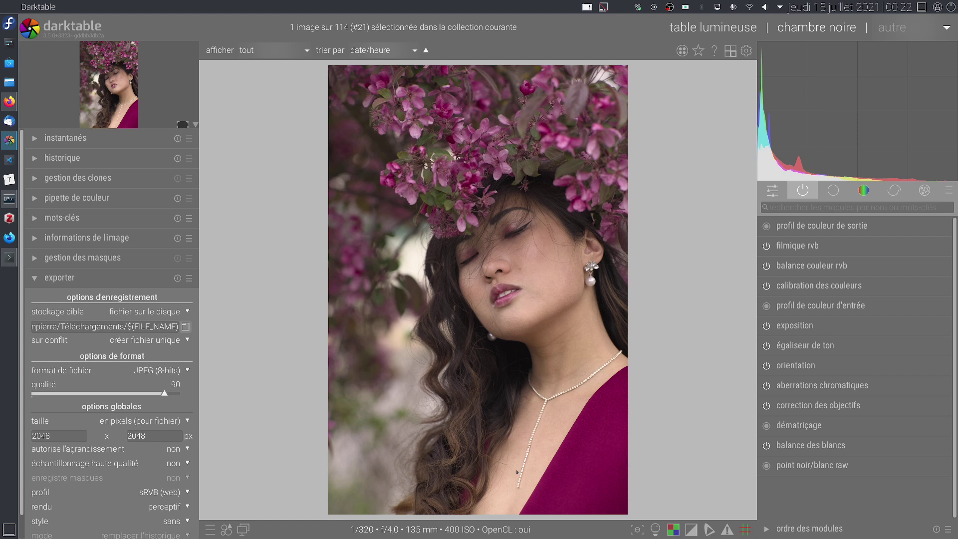
pyautogui.middleClick(517, 423)
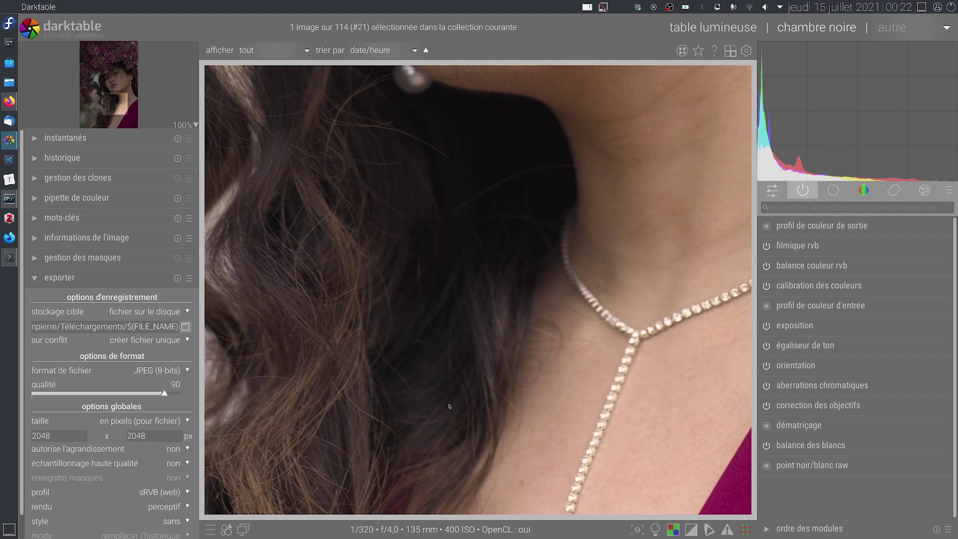
pyautogui.middleClick(431, 324)
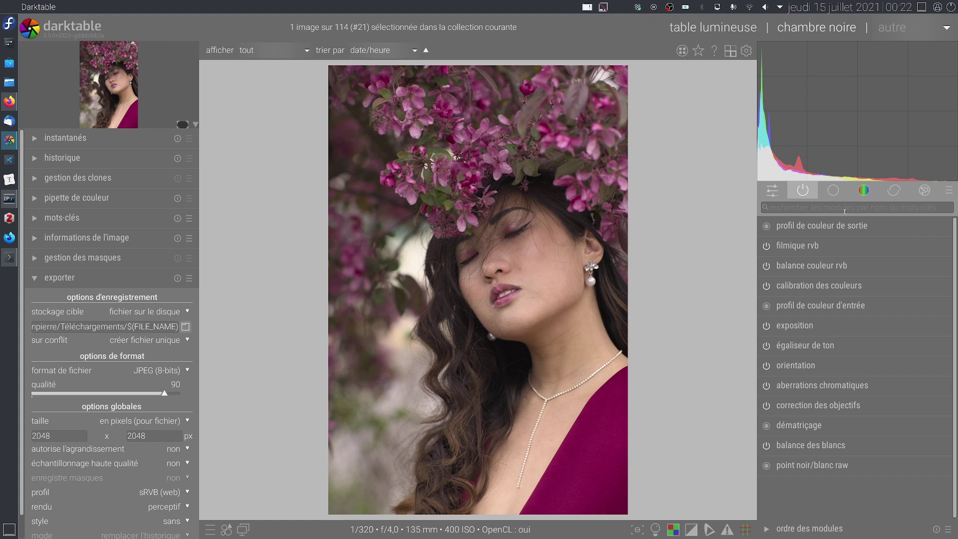
# Step: Search the modules for "nett", enable renforcer la netteté, and inspect the face and hair at 100%
pyautogui.write('nett')
pyautogui.click(812, 225)
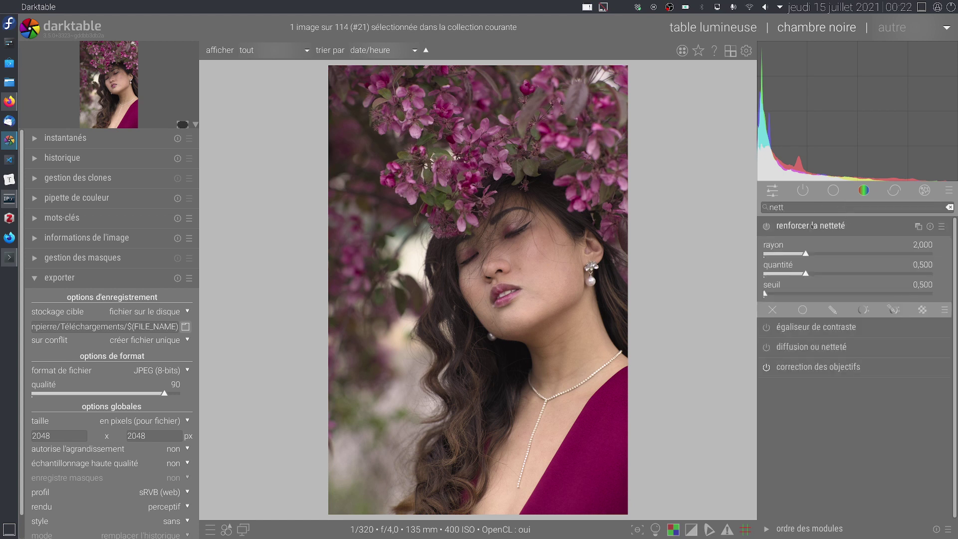
pyautogui.click(766, 226)
pyautogui.middleClick(445, 301)
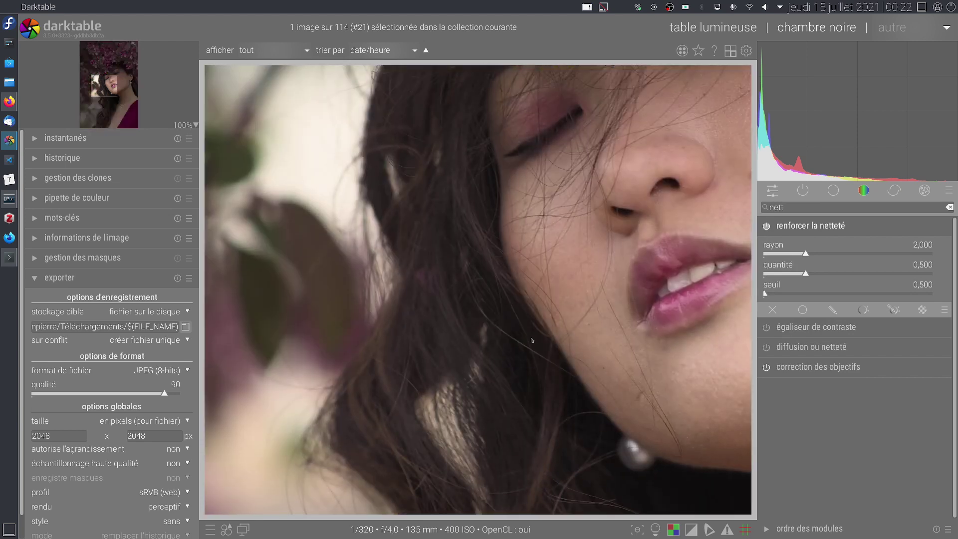
# Step: Try renforcer la netteté with a rayon of 3,292 and a quantité of 1,245, disable it, and return to the full portrait
pyautogui.click(766, 226)
pyautogui.click(832, 251)
pyautogui.click(840, 274)
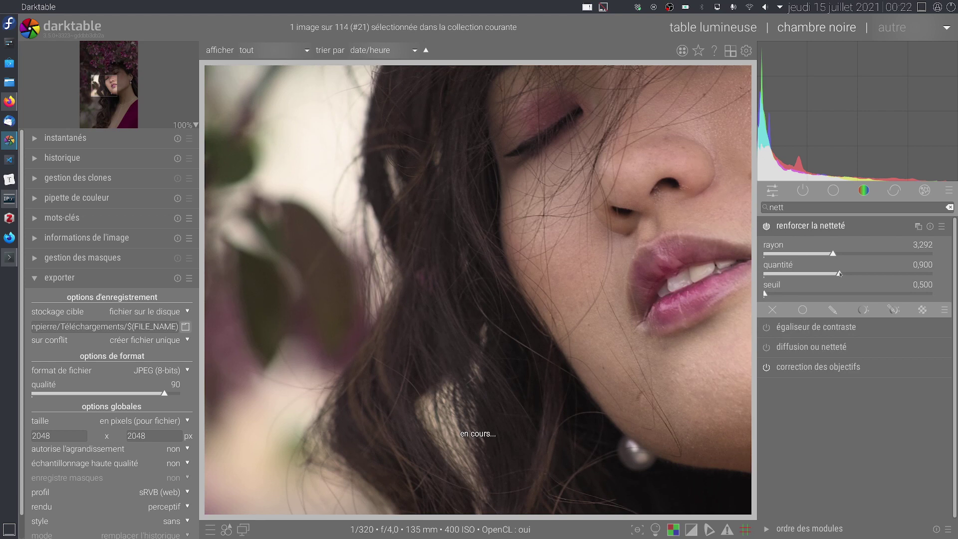
pyautogui.click(868, 274)
pyautogui.click(766, 225)
pyautogui.middleClick(689, 224)
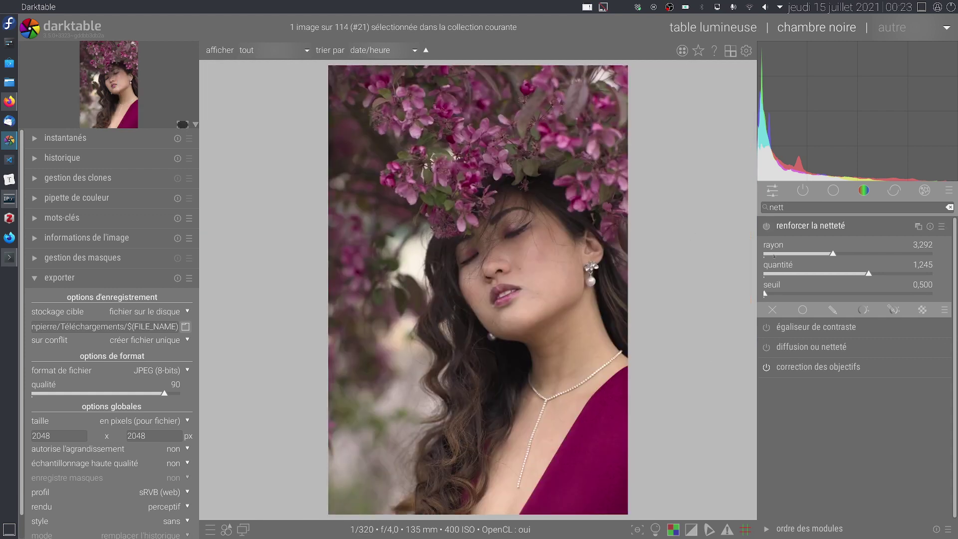
# Step: Compare the portrait with and without renforcer la netteté, in full view and on the hair at 100%
pyautogui.click(766, 226)
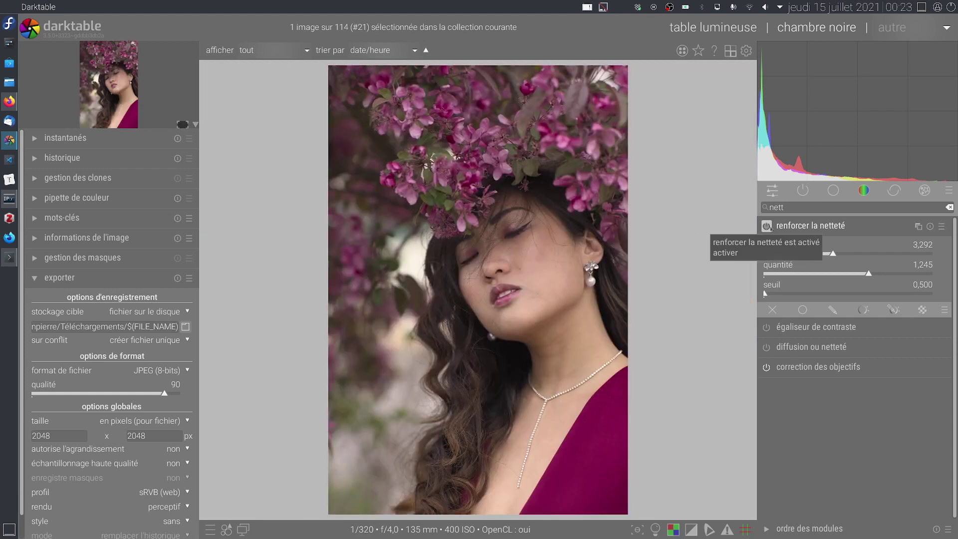
pyautogui.click(766, 226)
pyautogui.click(766, 226)
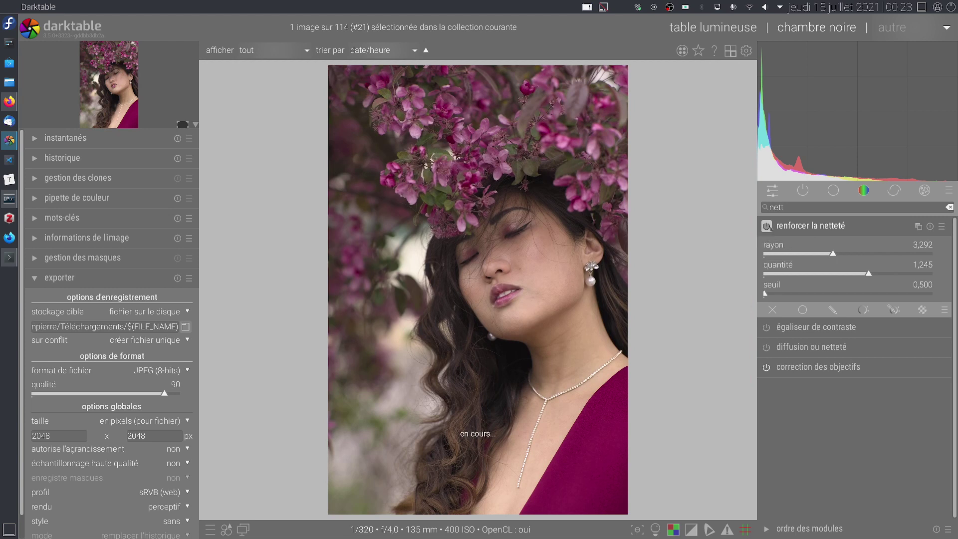
pyautogui.click(770, 228)
pyautogui.click(771, 228)
pyautogui.click(771, 228)
pyautogui.middleClick(464, 464)
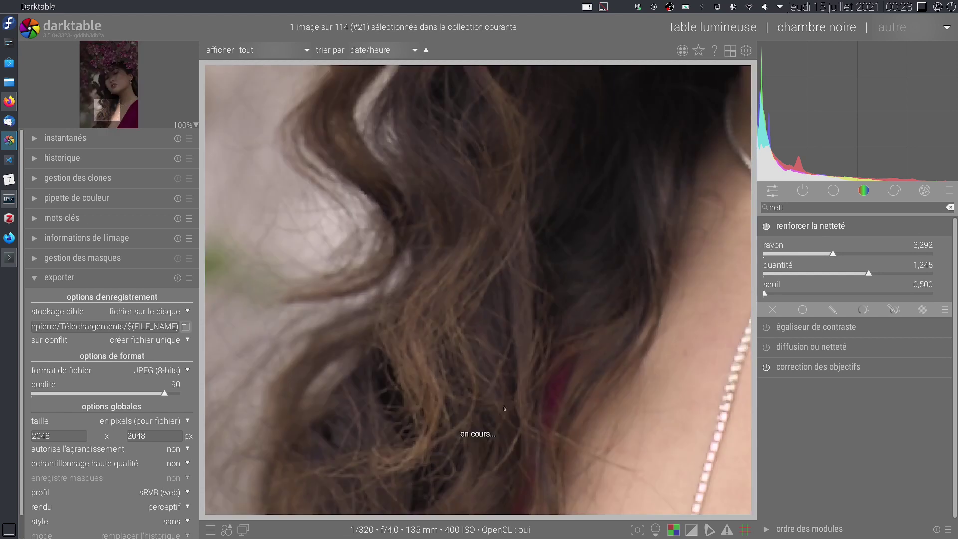
pyautogui.click(773, 229)
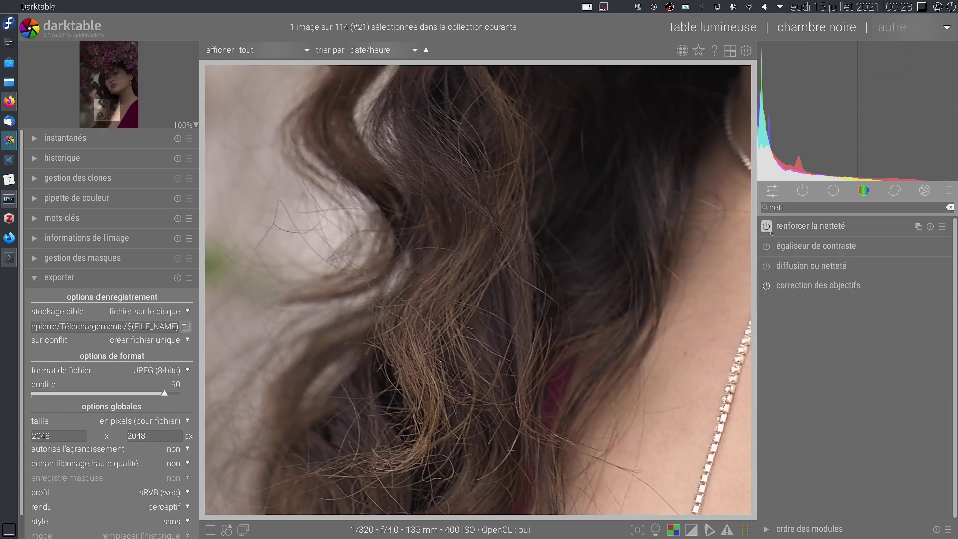
pyautogui.click(774, 232)
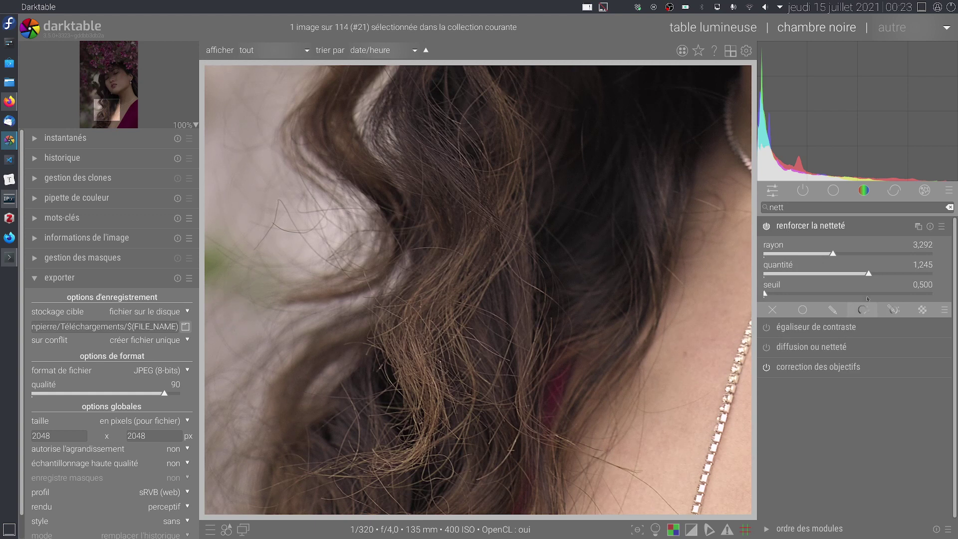
# Step: Reset renforcer la netteté to its default parameters, return to the full portrait, and disable and collapse the module
pyautogui.click(930, 226)
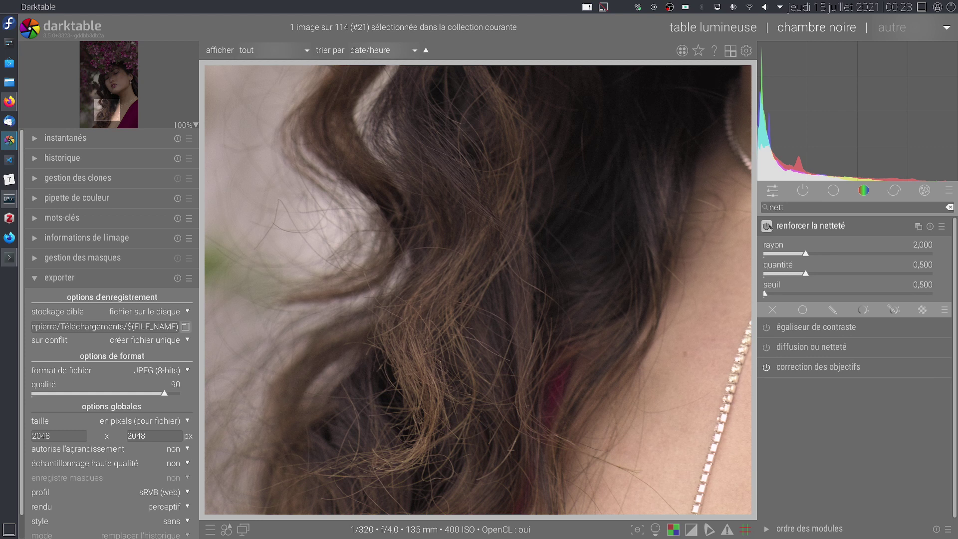
pyautogui.middleClick(583, 291)
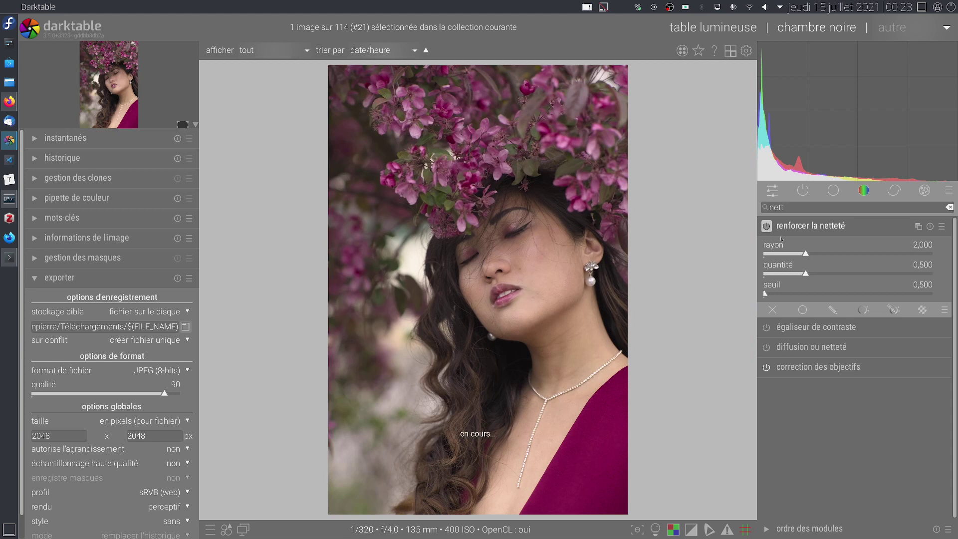
pyautogui.click(843, 220)
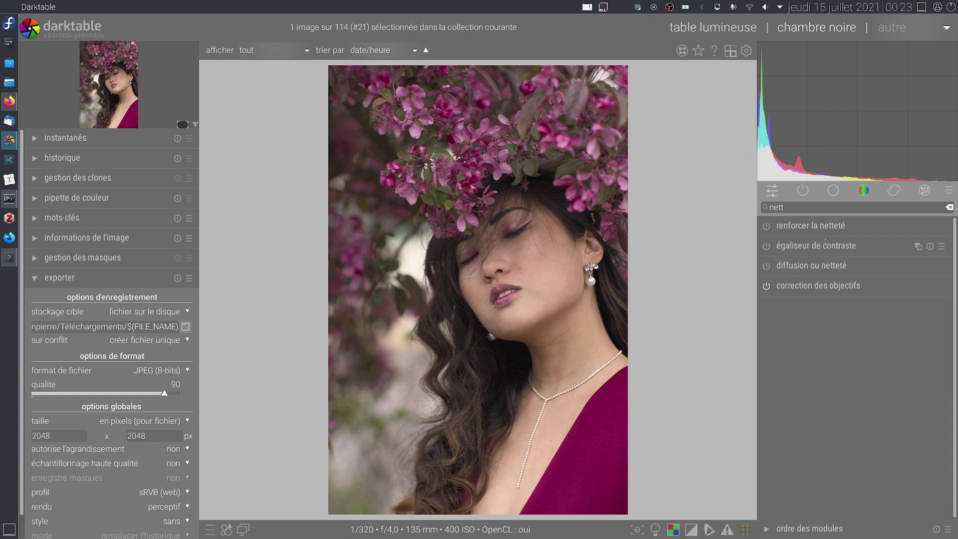
# Step: Search the modules for "lo", open contraste local and enable it with its default parameters
pyautogui.doubleClick(820, 207)
pyautogui.write('lo')
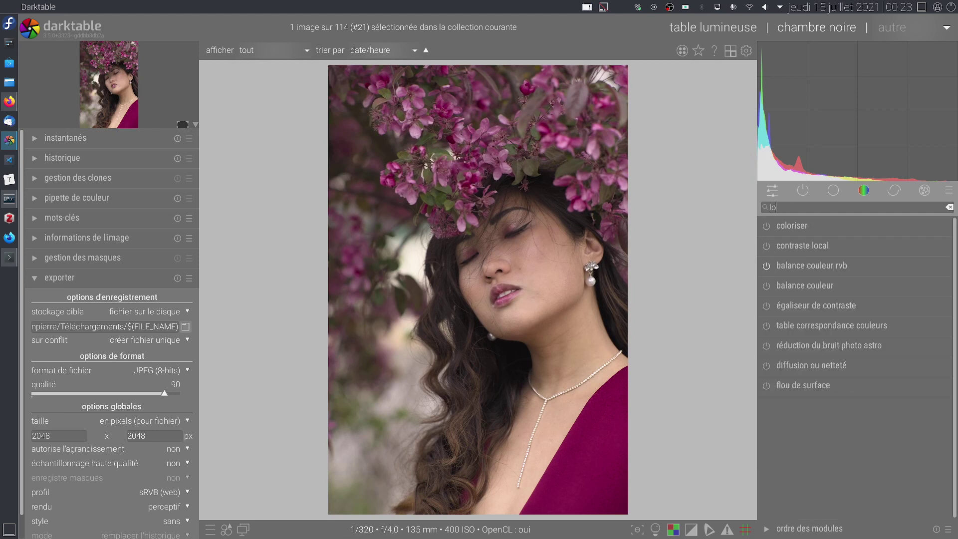
pyautogui.click(824, 246)
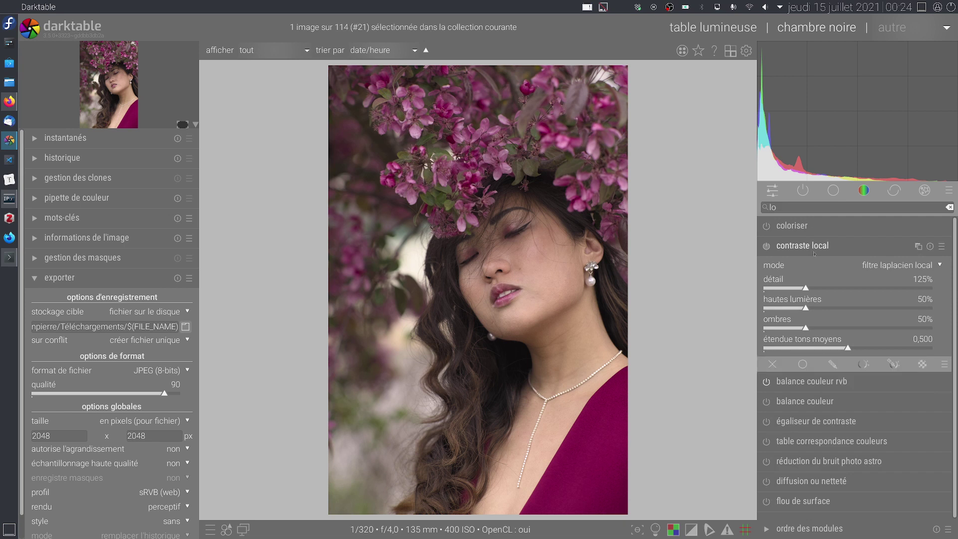
pyautogui.click(767, 246)
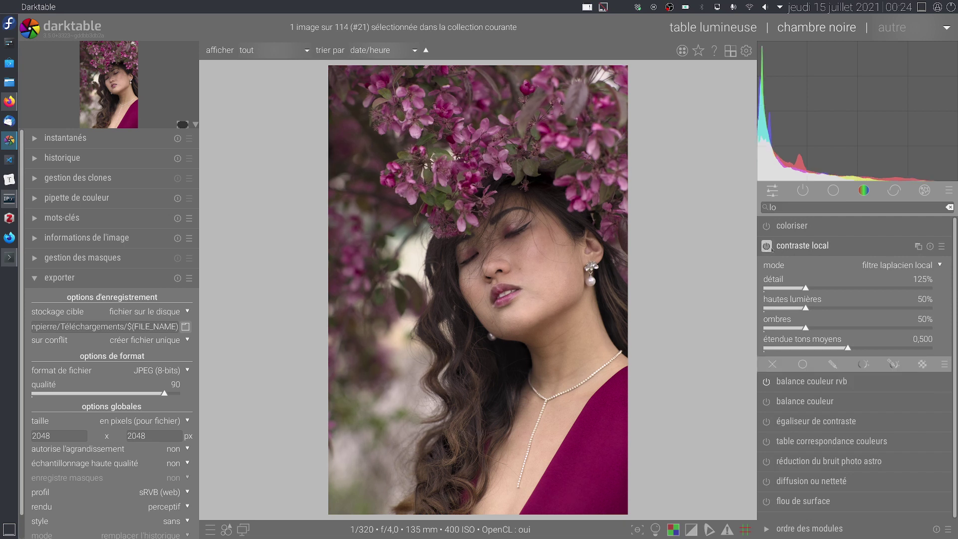
# Step: Compare the full portrait with and without contraste local
pyautogui.click(767, 246)
pyautogui.click(767, 245)
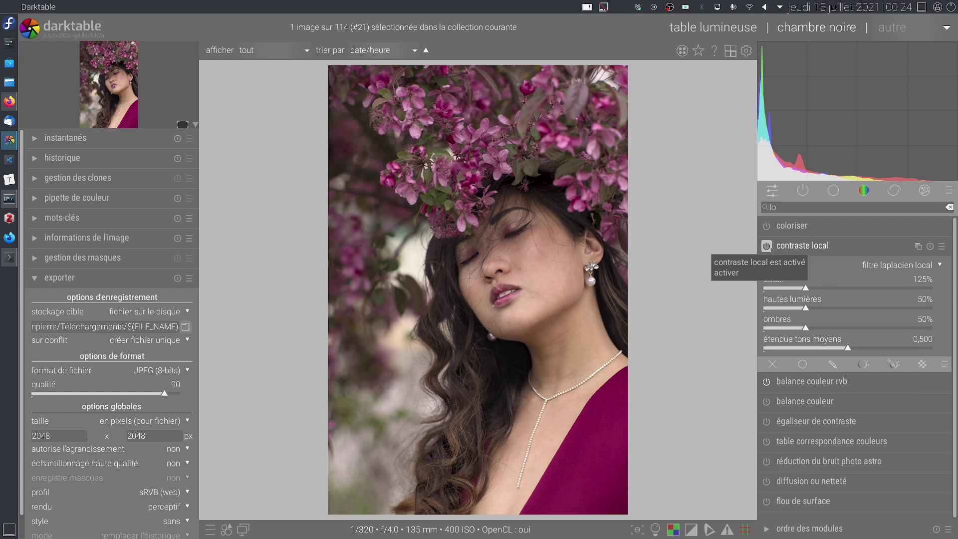
pyautogui.click(767, 246)
pyautogui.click(766, 246)
pyautogui.click(766, 246)
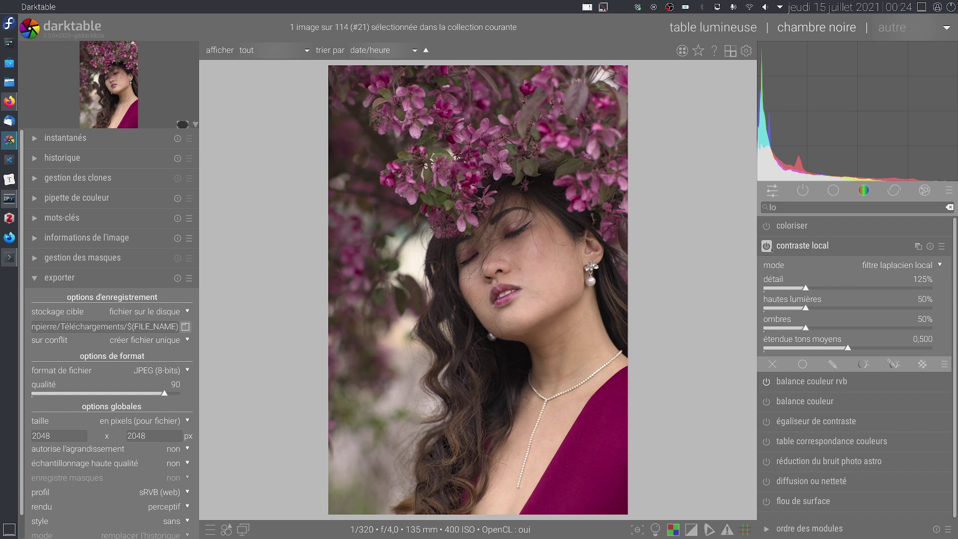
pyautogui.click(766, 246)
pyautogui.click(766, 246)
pyautogui.click(766, 246)
# Step: Inspect the neck and necklace at 100% with and without contraste local, and return to the full portrait
pyautogui.middleClick(600, 397)
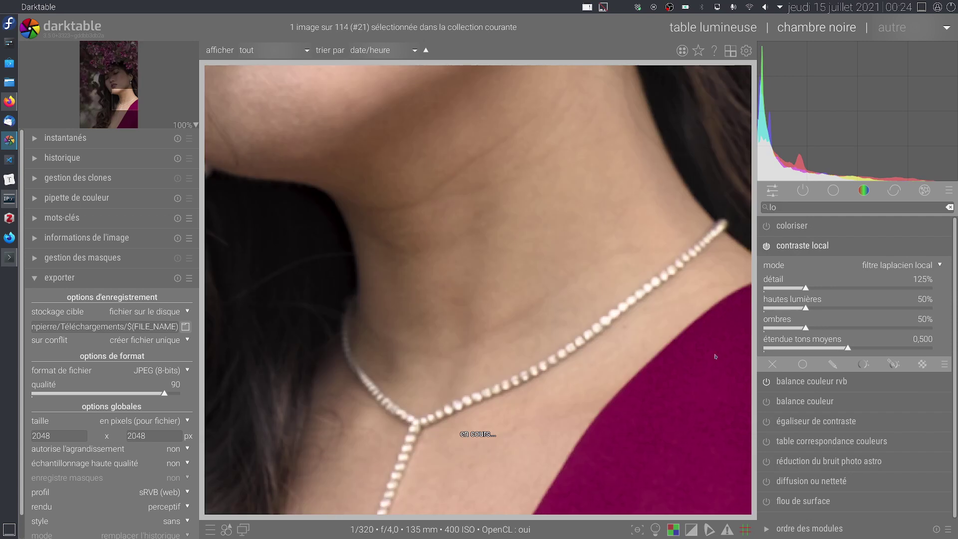
pyautogui.click(766, 246)
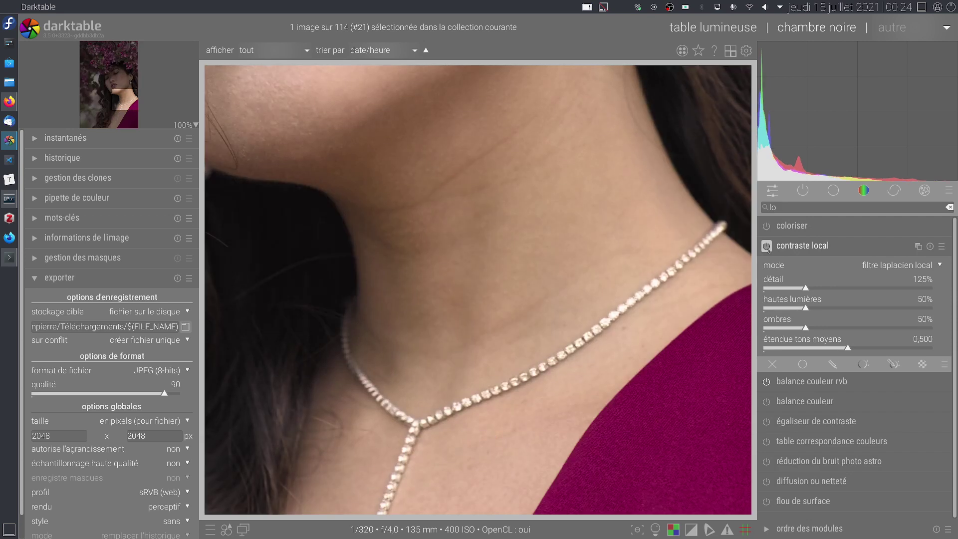
pyautogui.click(767, 247)
pyautogui.click(767, 246)
pyautogui.click(767, 246)
pyautogui.click(766, 246)
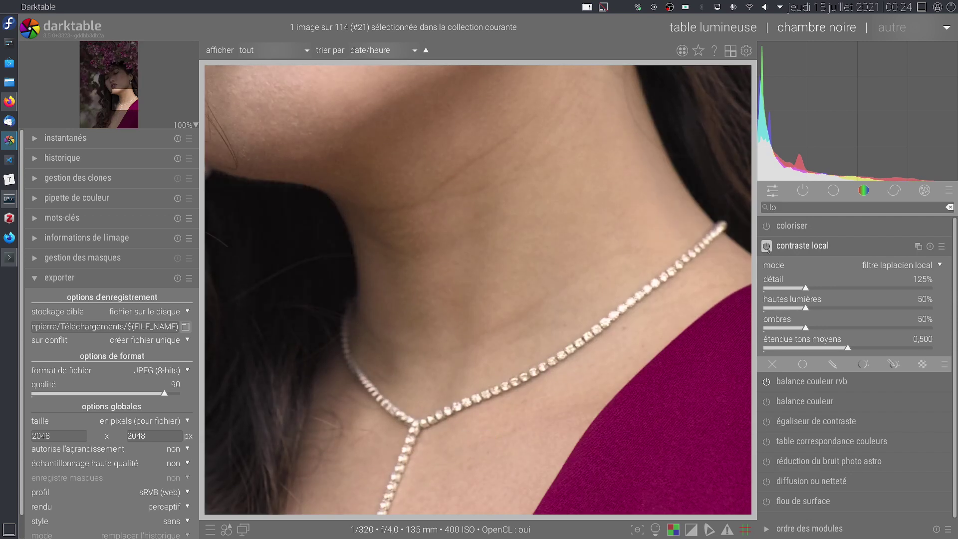
pyautogui.click(767, 246)
pyautogui.click(767, 246)
pyautogui.click(767, 246)
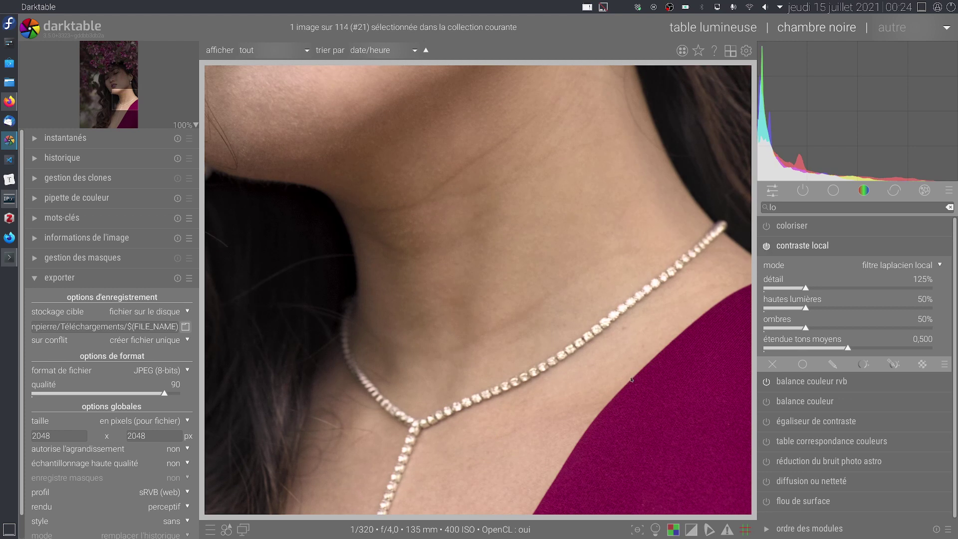
pyautogui.click(767, 247)
pyautogui.click(767, 246)
pyautogui.middleClick(652, 274)
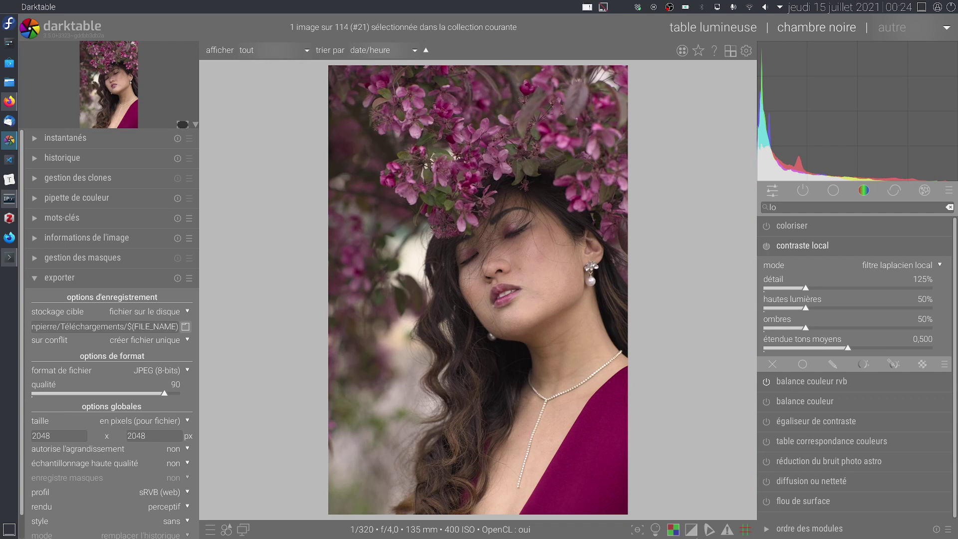
# Step: Turn on the white-framed colour assessment view, compare contraste local in it, and leave the module disabled and collapsed
pyautogui.click(654, 528)
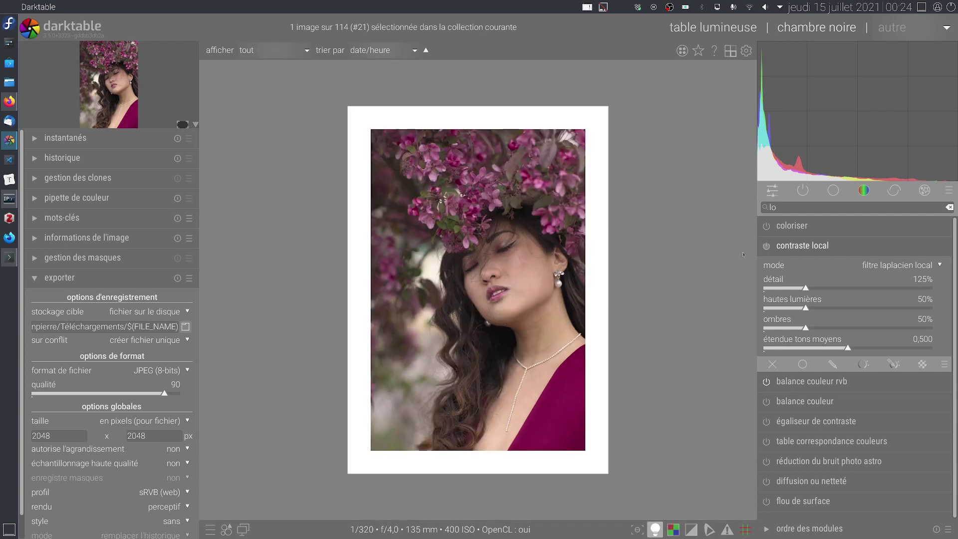
pyautogui.click(766, 246)
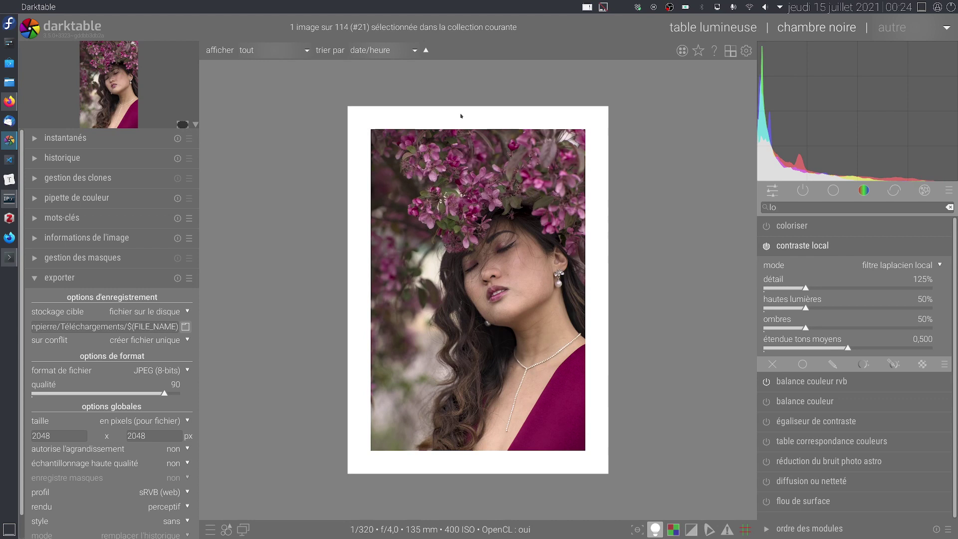
pyautogui.click(772, 251)
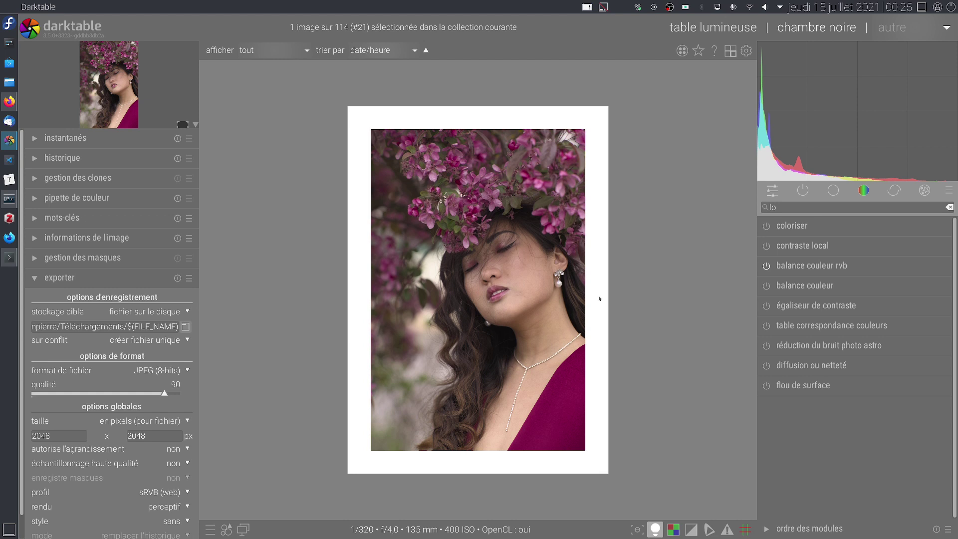
# Step: Clear the module search and display the list of active modules
pyautogui.moveTo(956, 60)
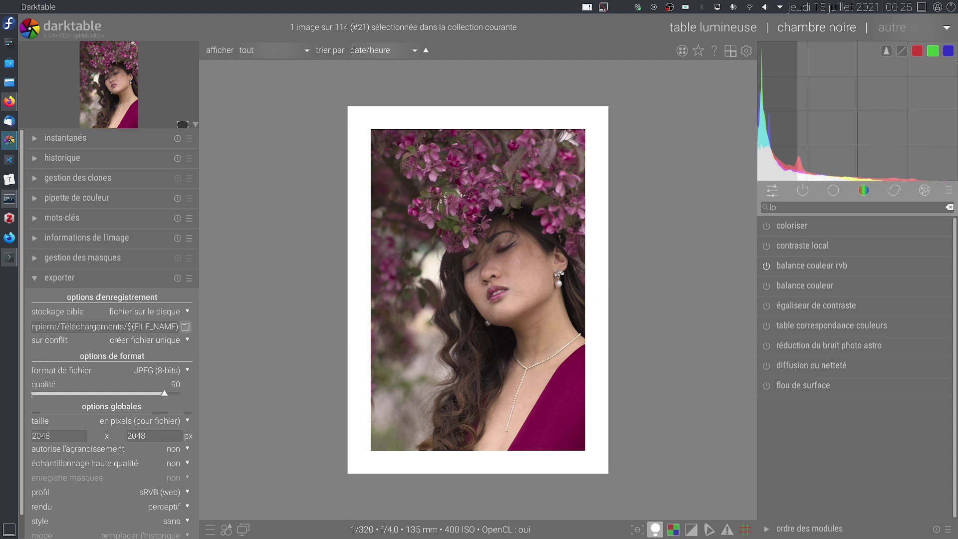
pyautogui.click(949, 206)
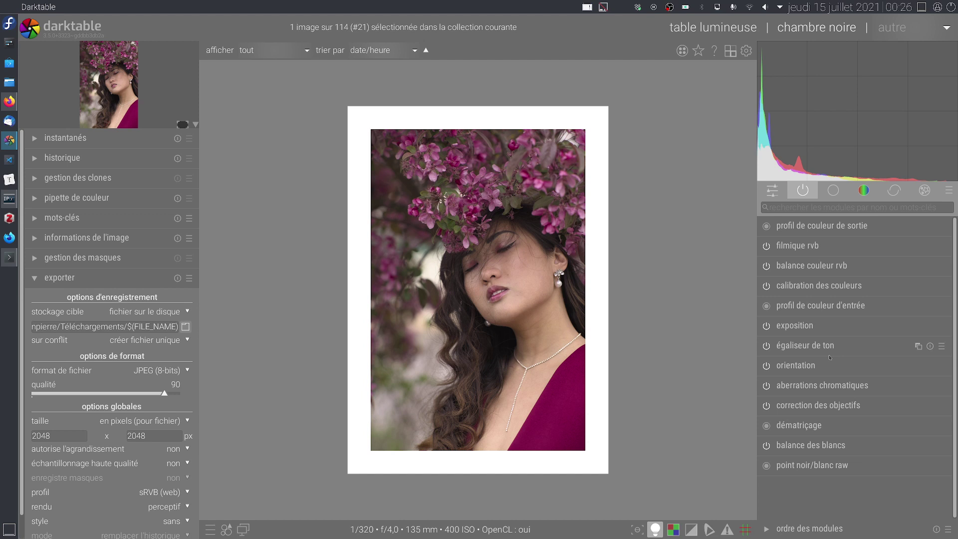
pyautogui.rightClick(668, 7)
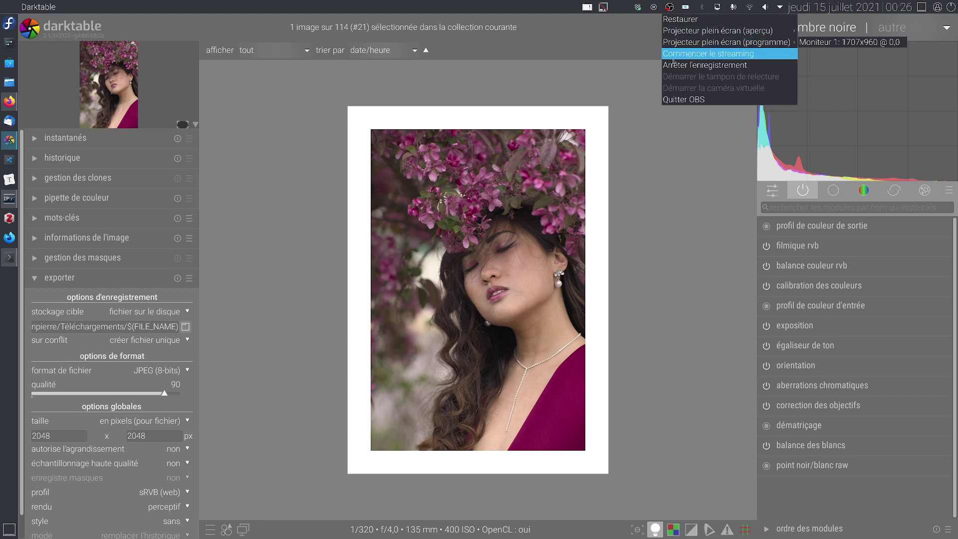